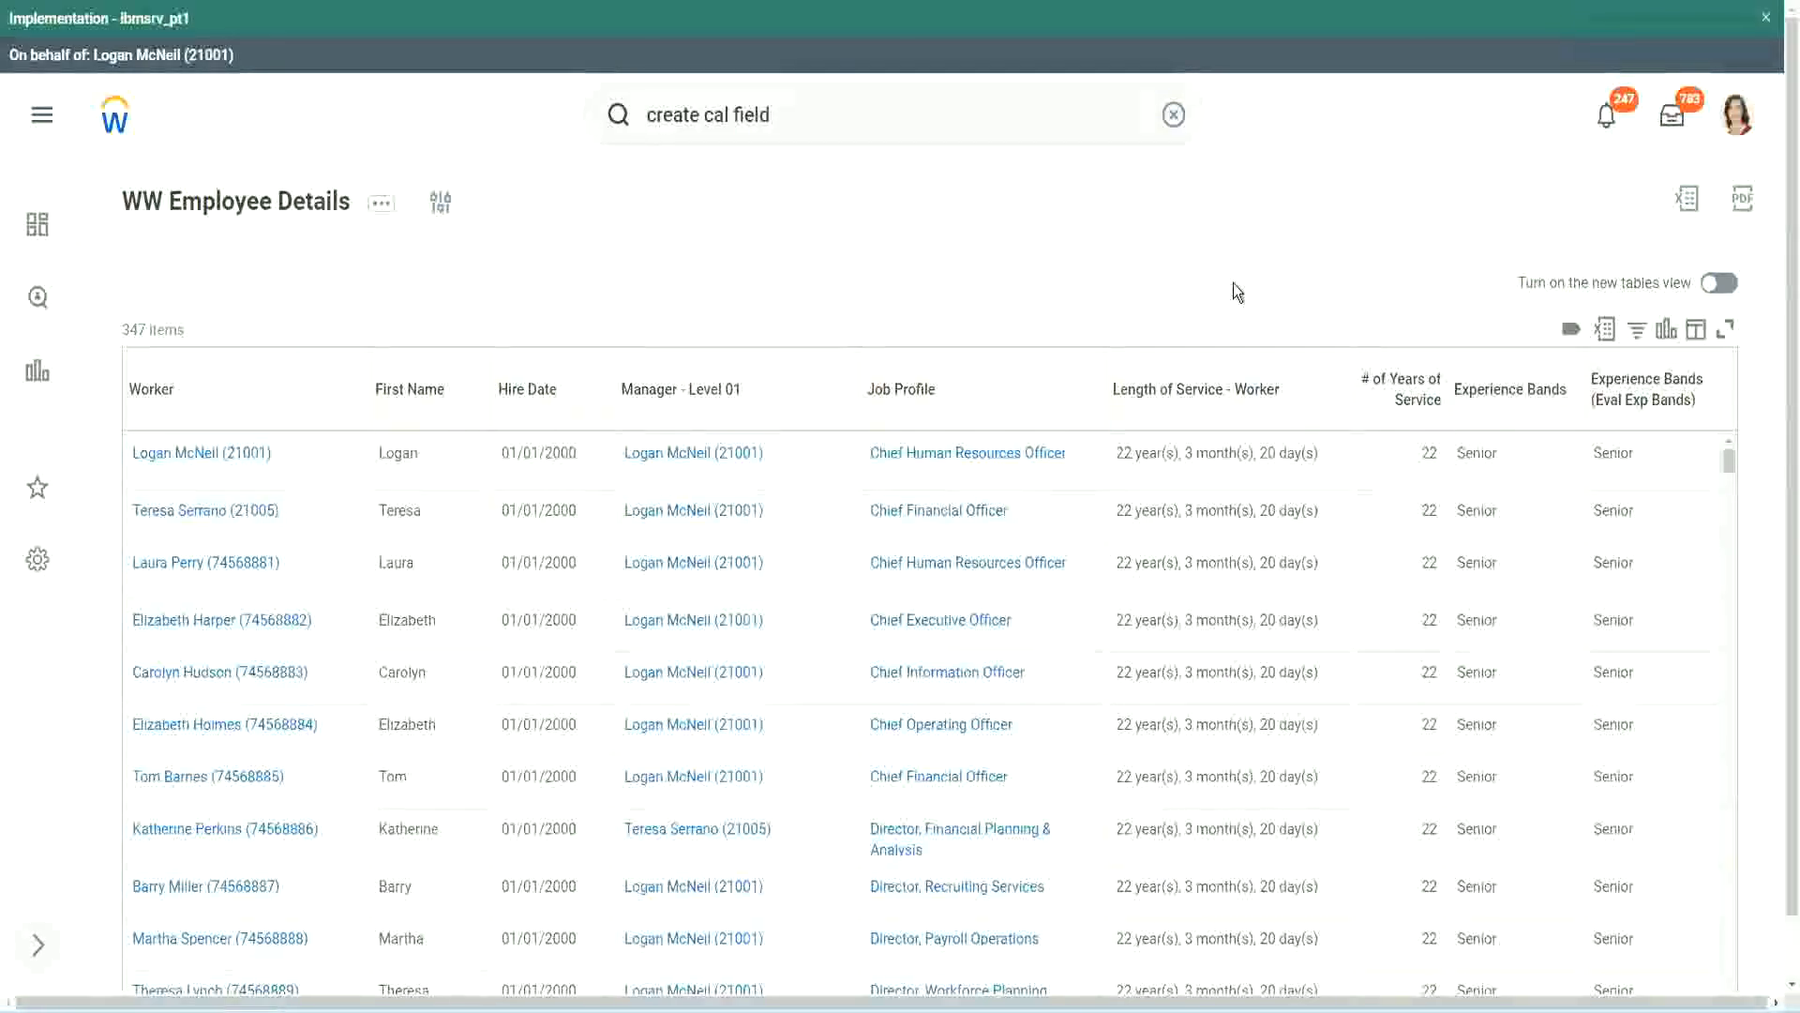
# - Copy the name of the 'CF-WW-Eval Exp-Derive Experience Bands from Years of Service' calculated field
pyautogui.click(1561, 444)
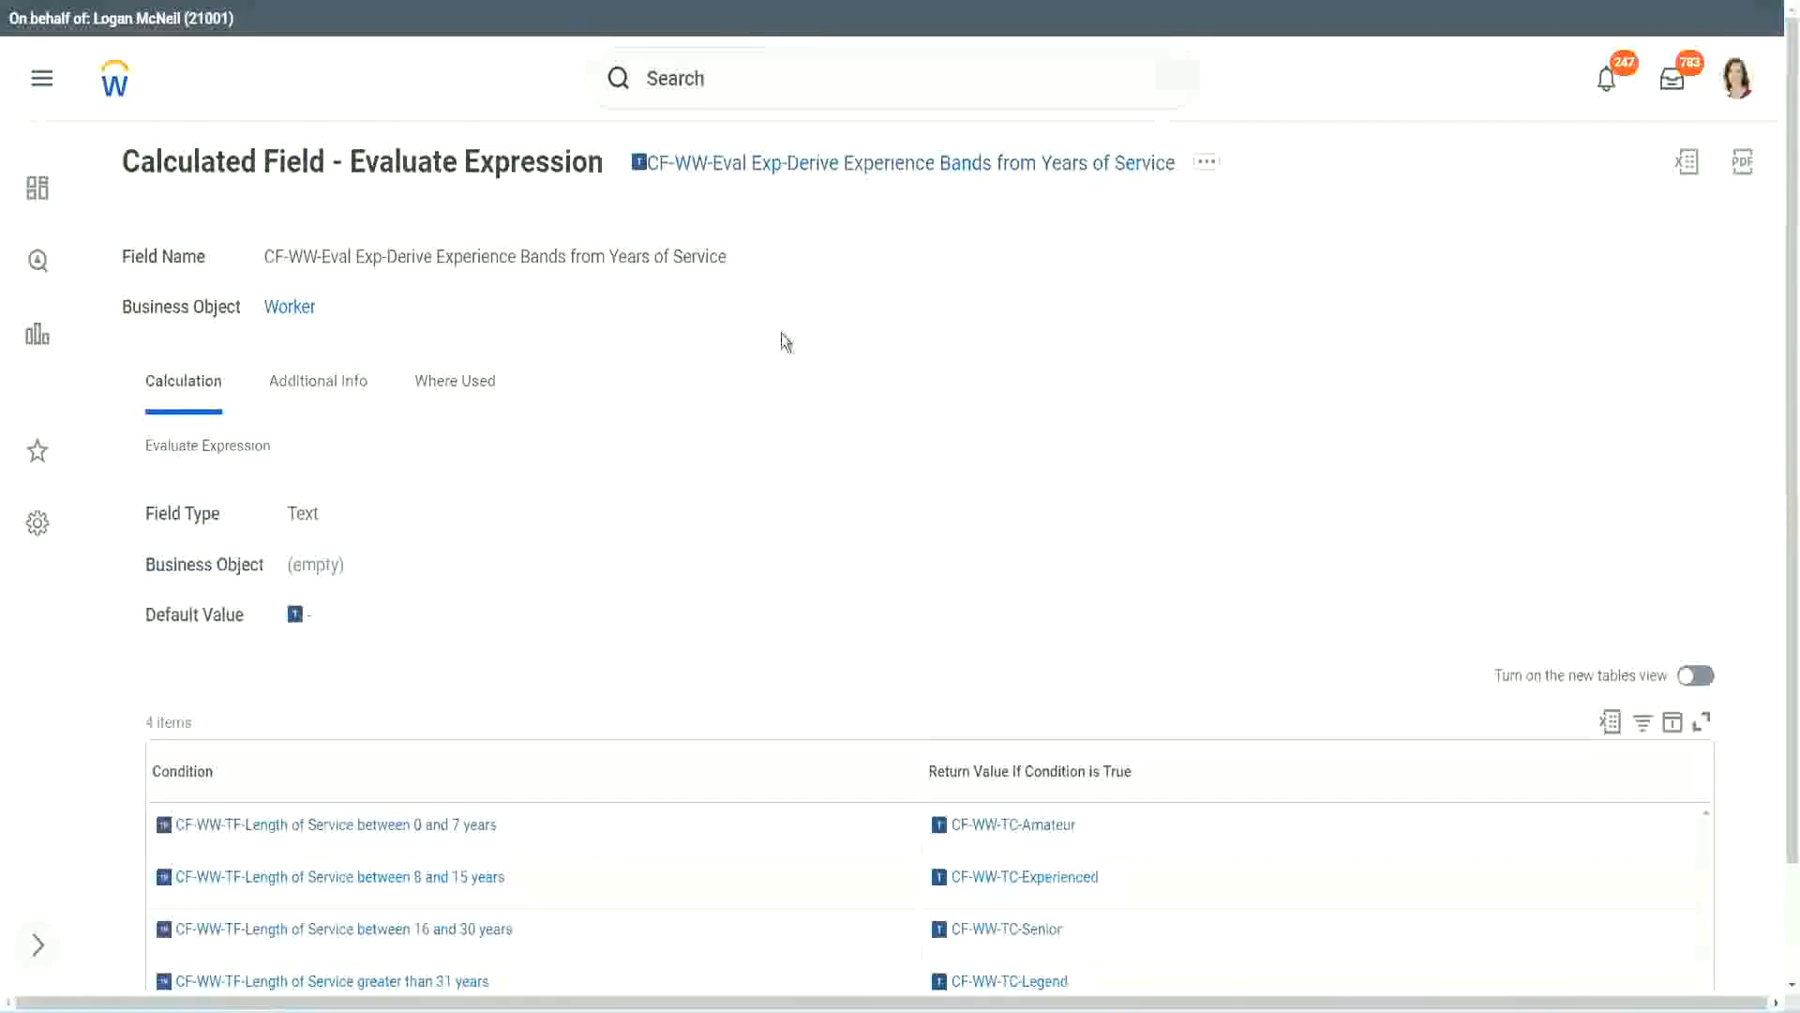
pyautogui.rightClick(780, 170)
pyautogui.click(842, 280)
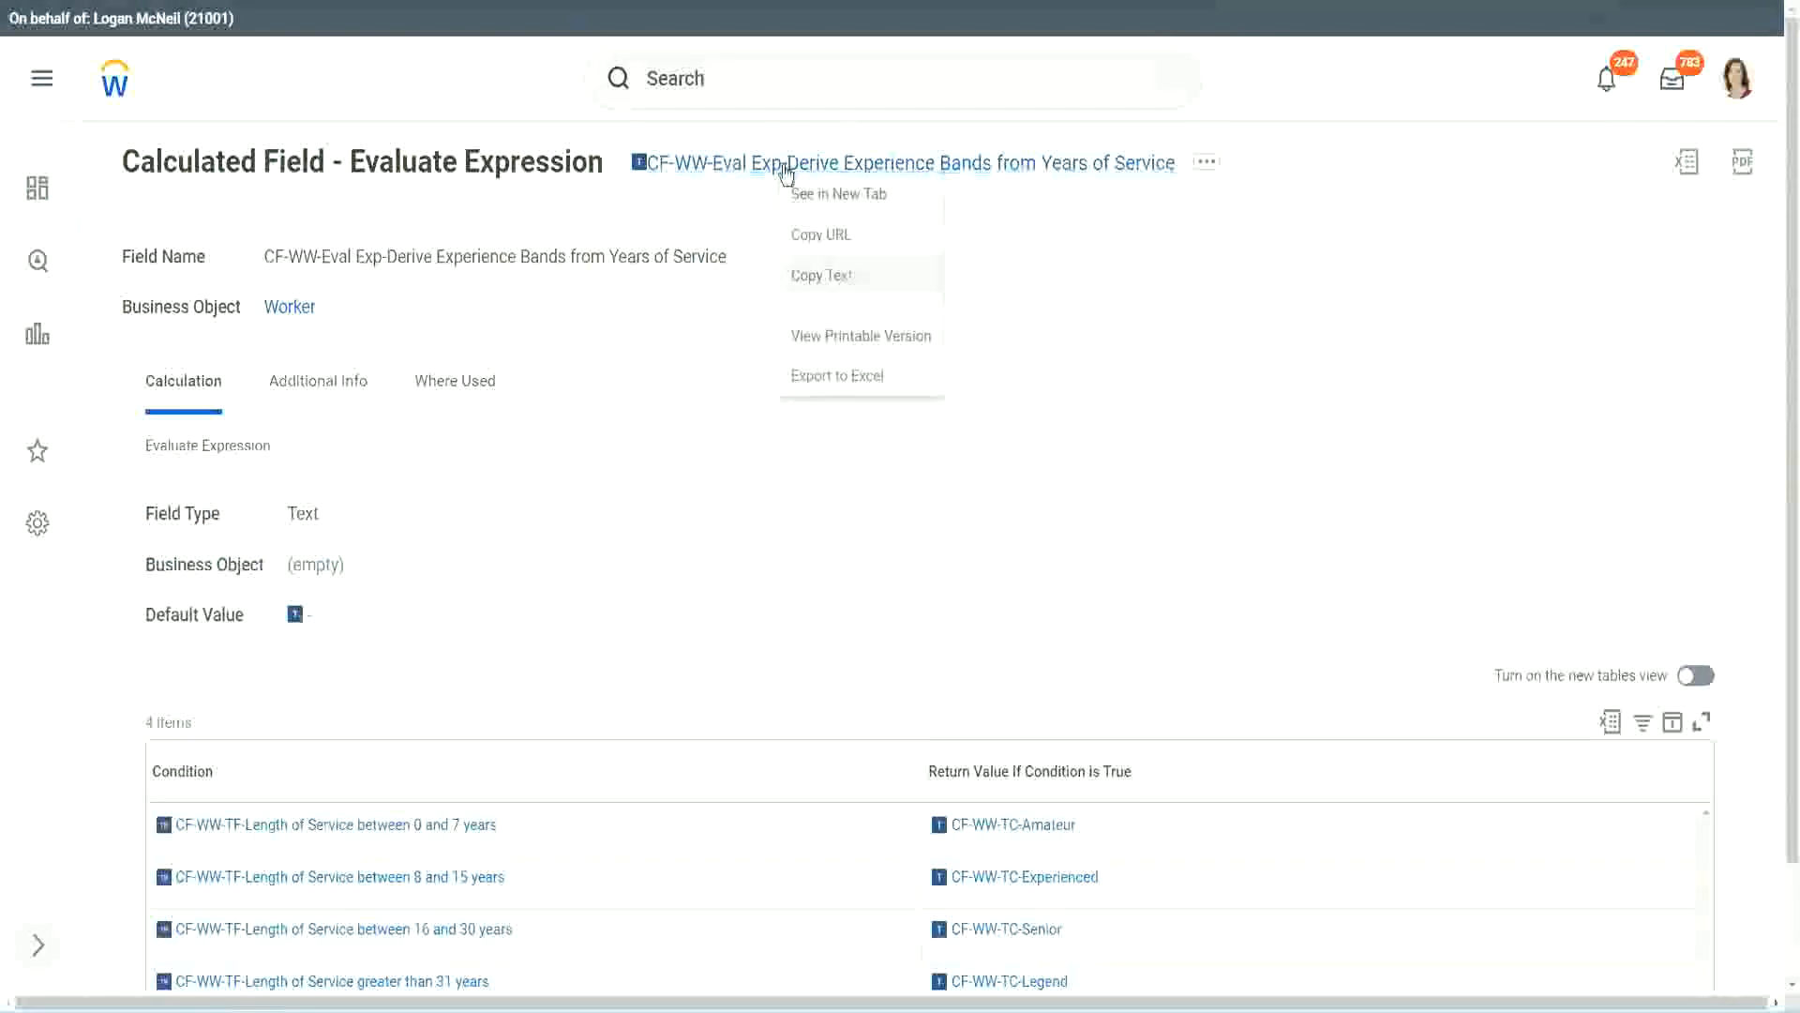
# - Launch the Create Calculated Field task from a 'create calc field' search
pyautogui.click(754, 85)
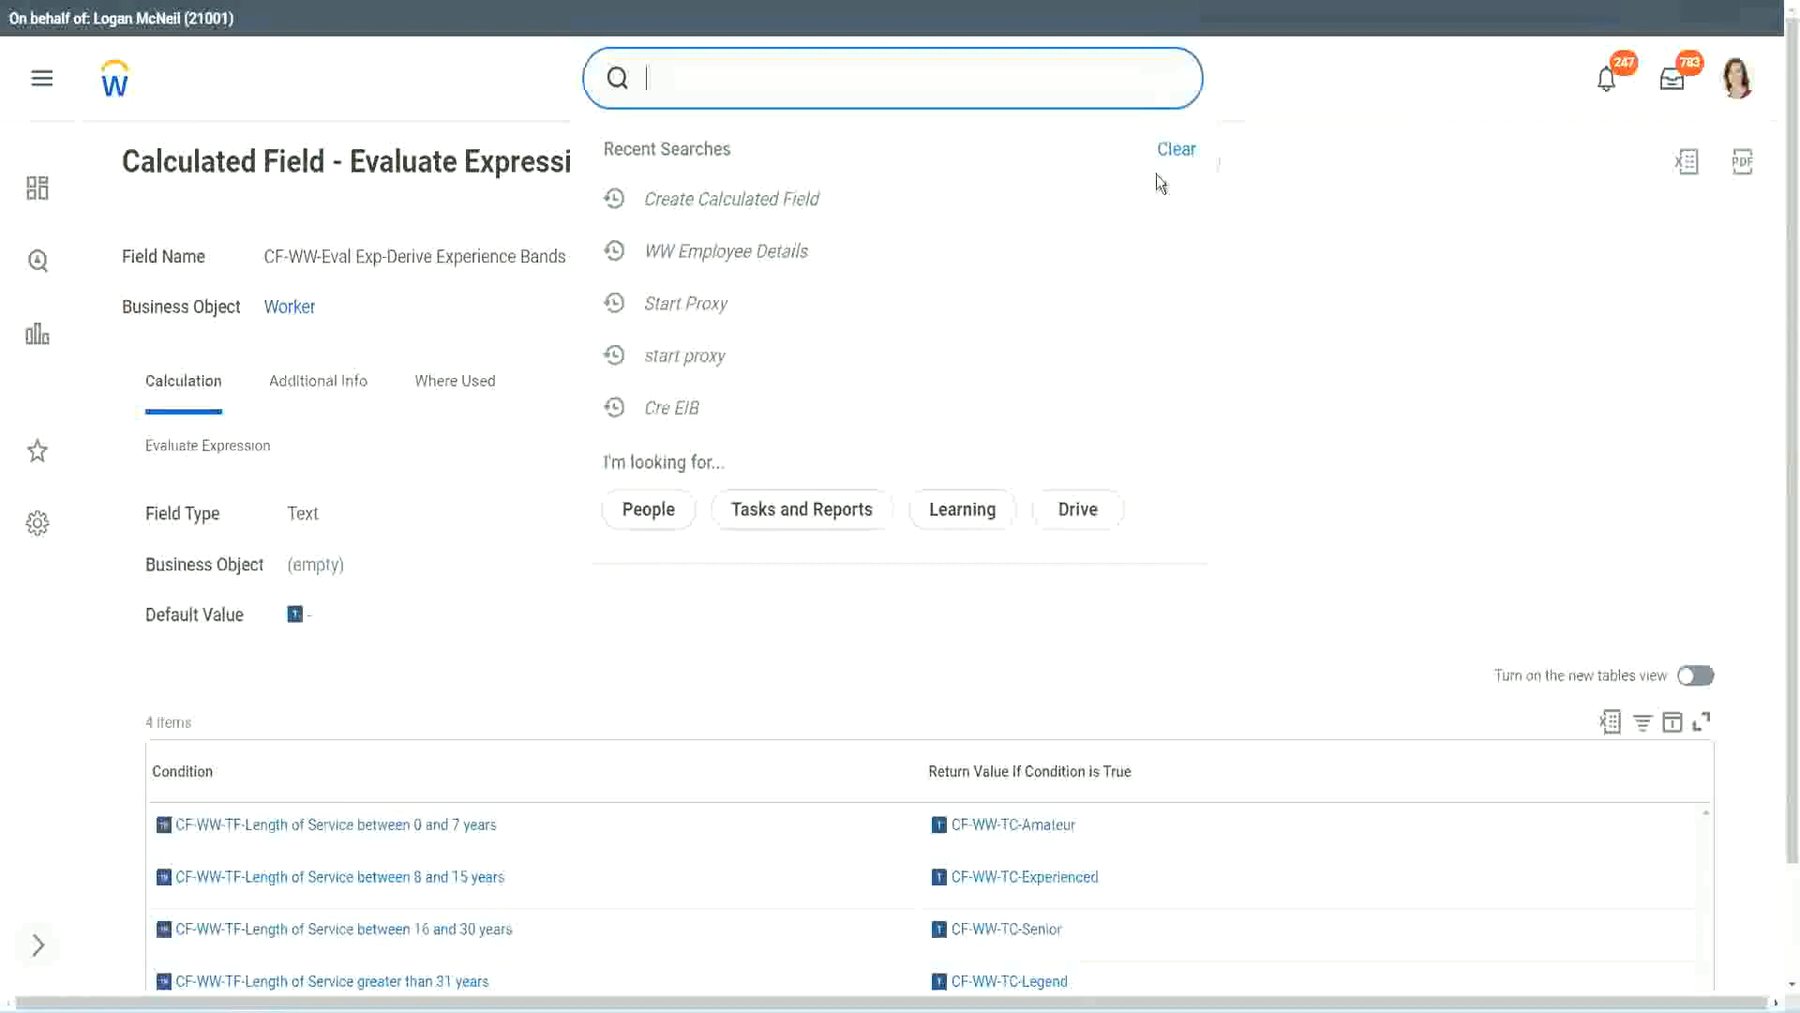
pyautogui.click(713, 70)
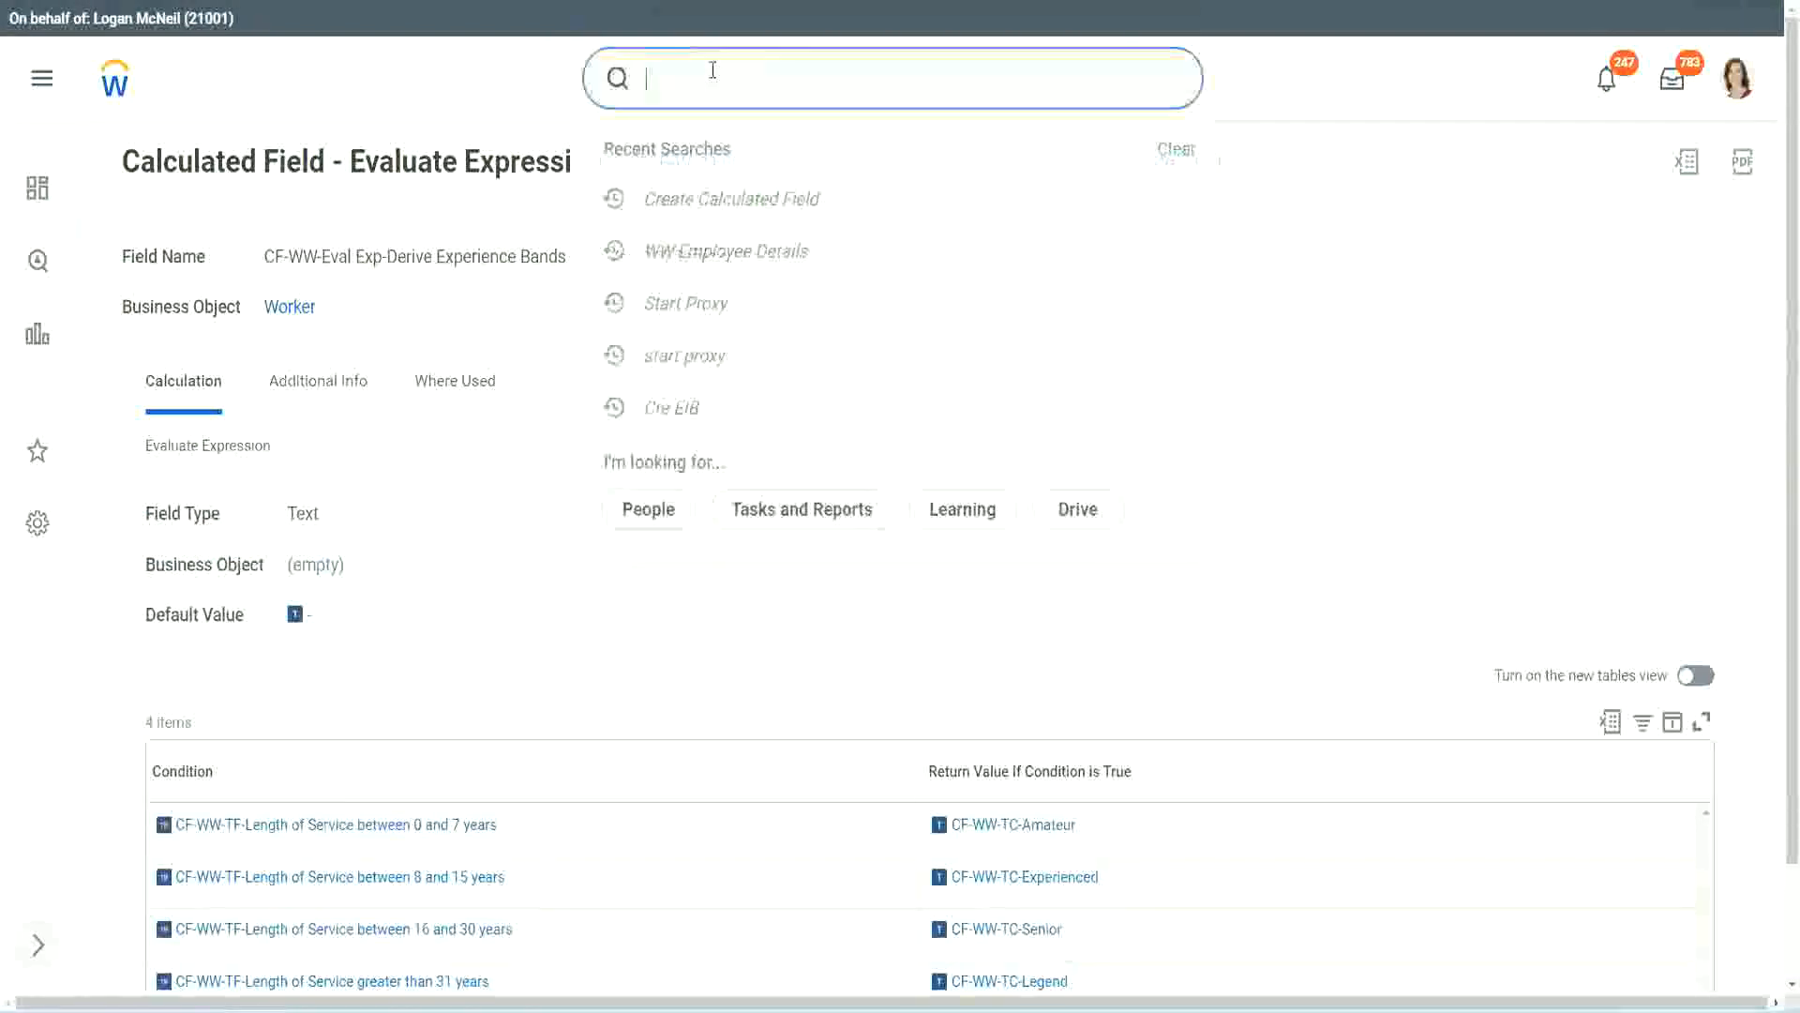
pyautogui.write('create calc')
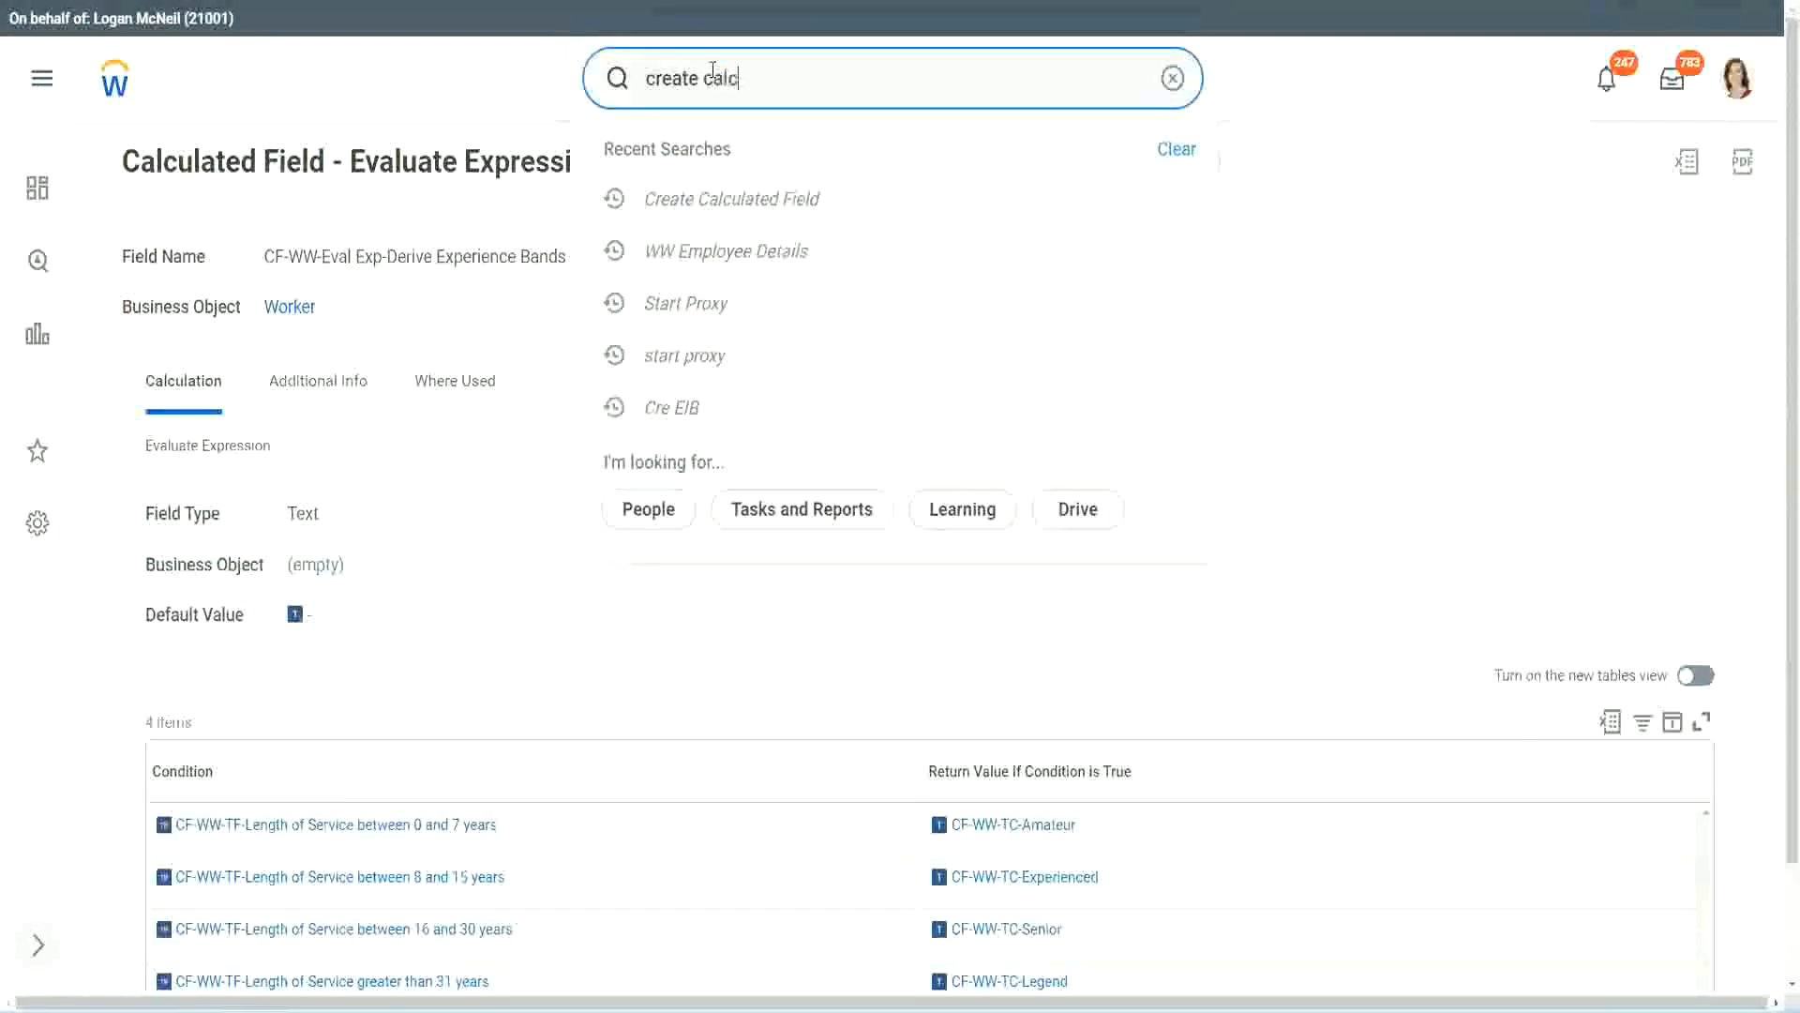
pyautogui.write(' field')
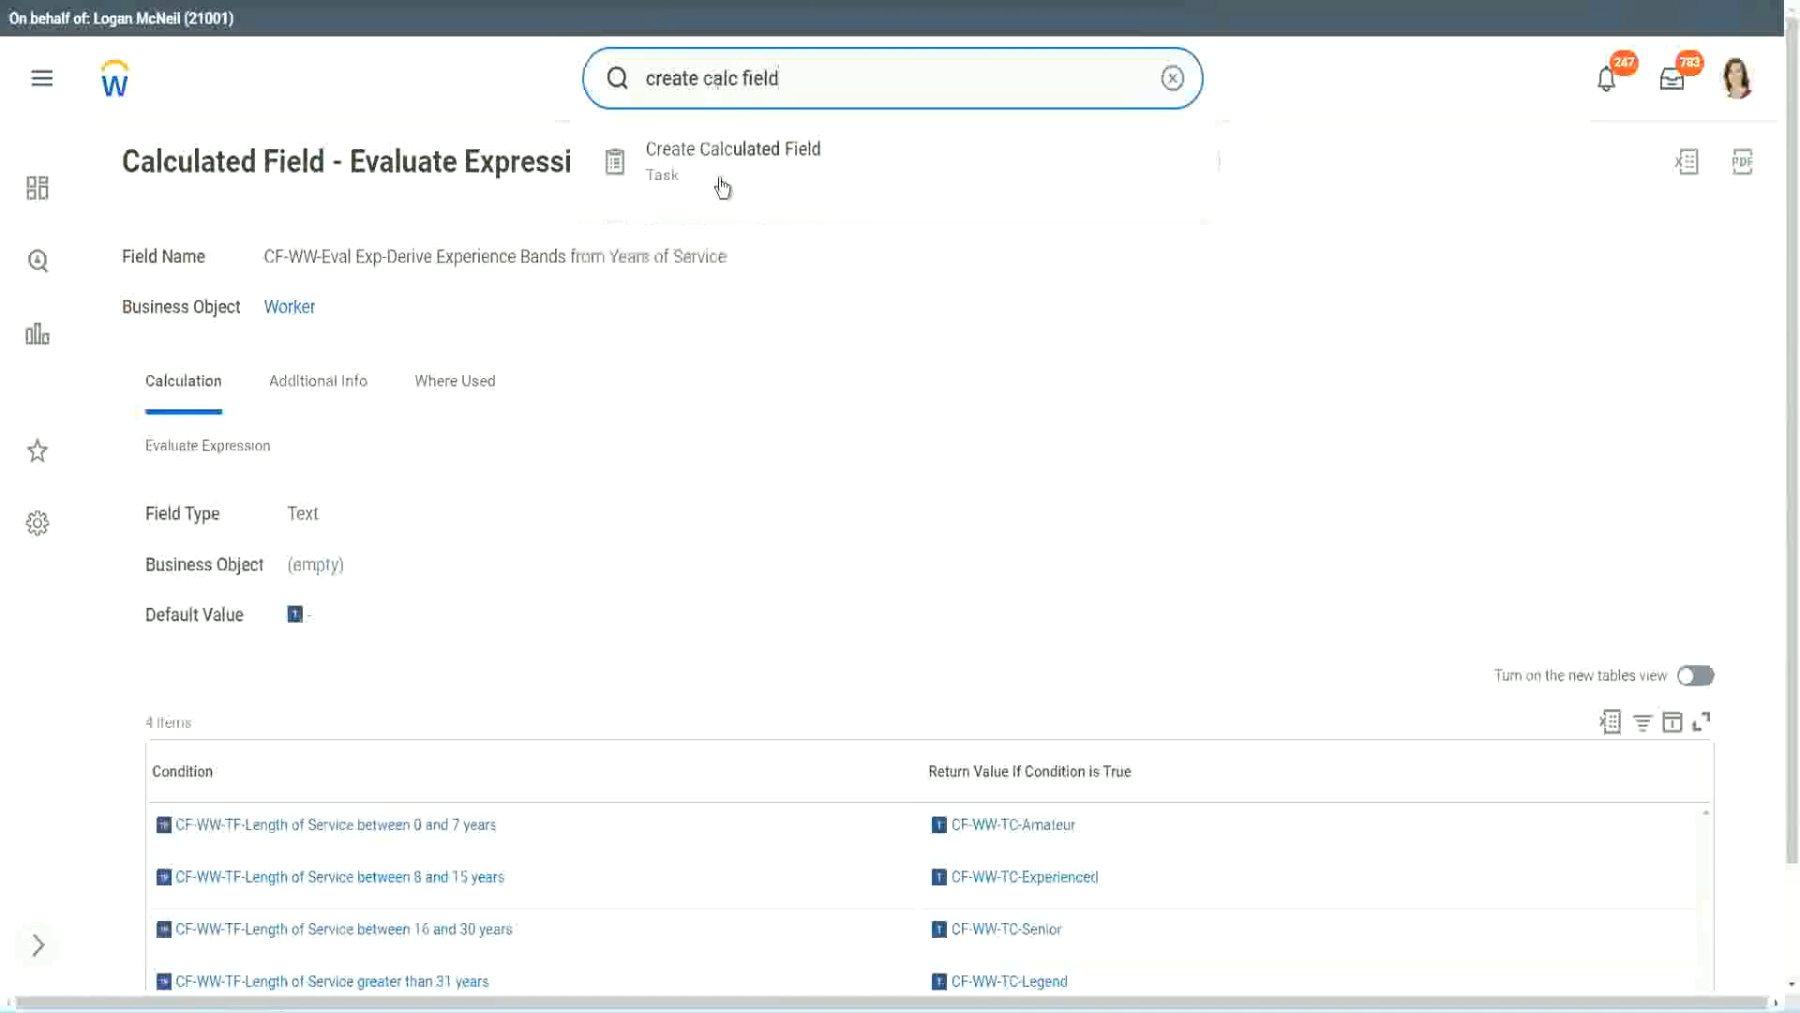
pyautogui.click(747, 172)
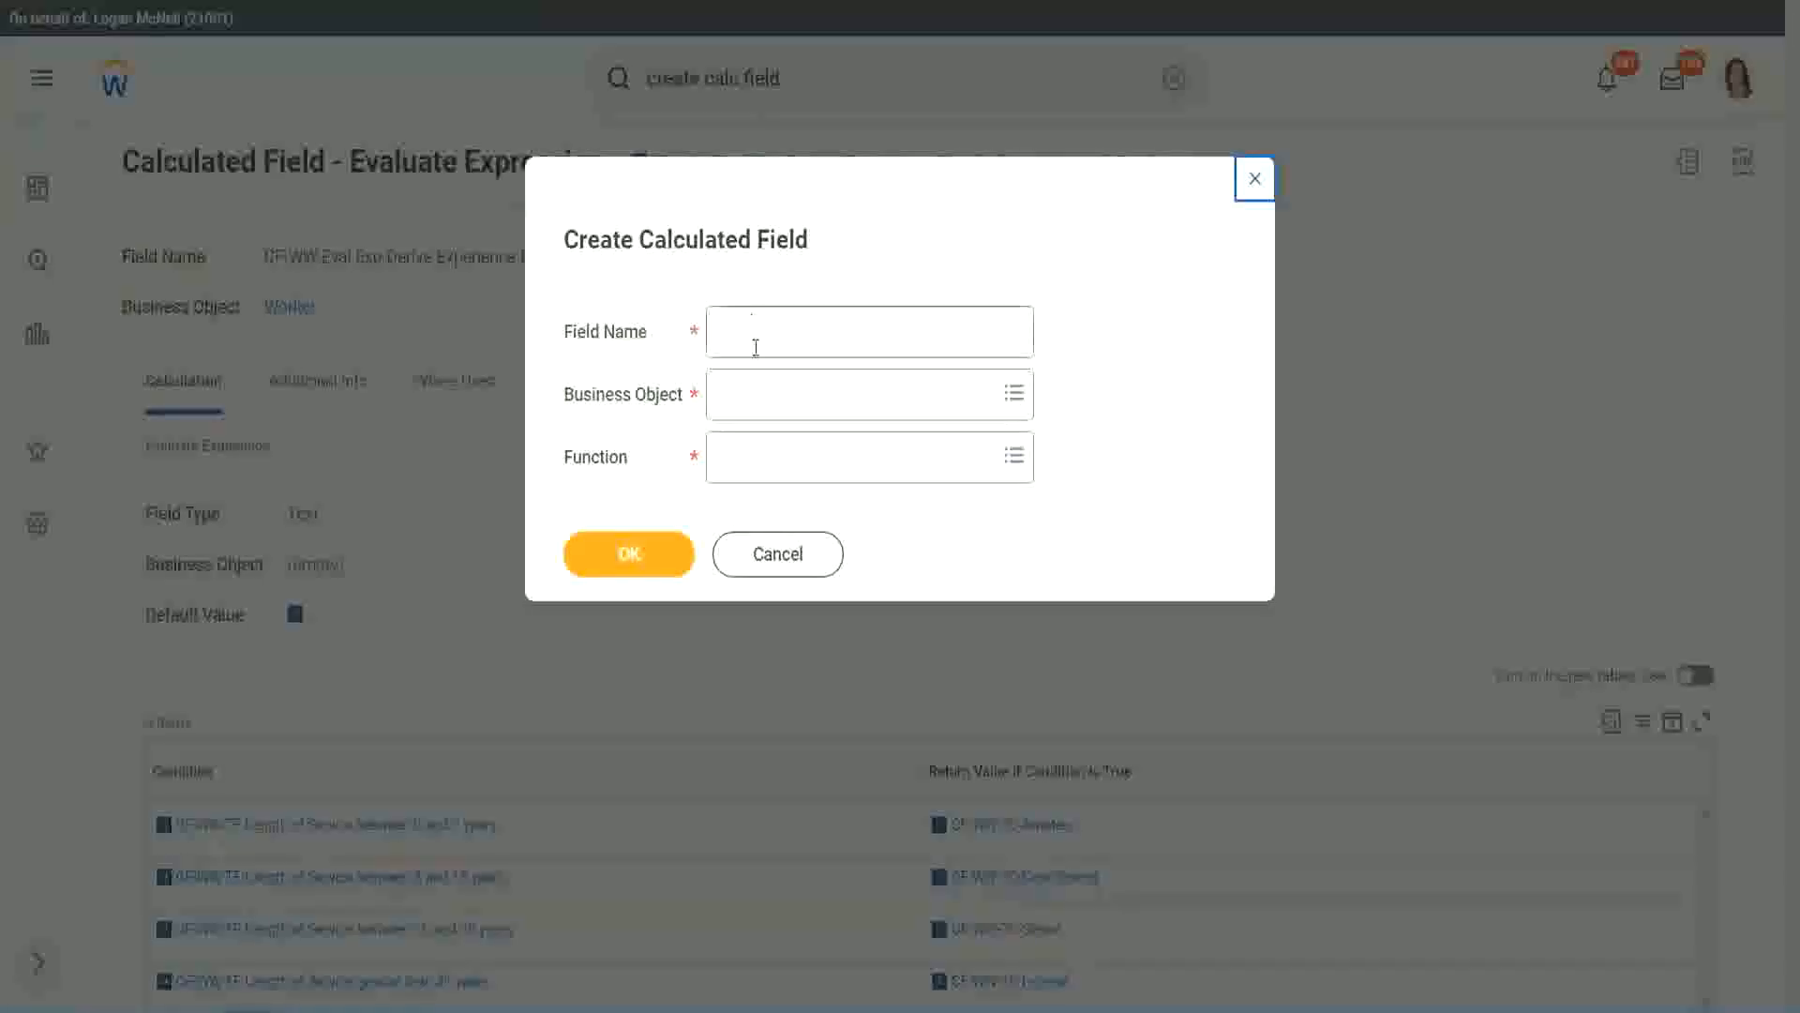
pyautogui.click(757, 335)
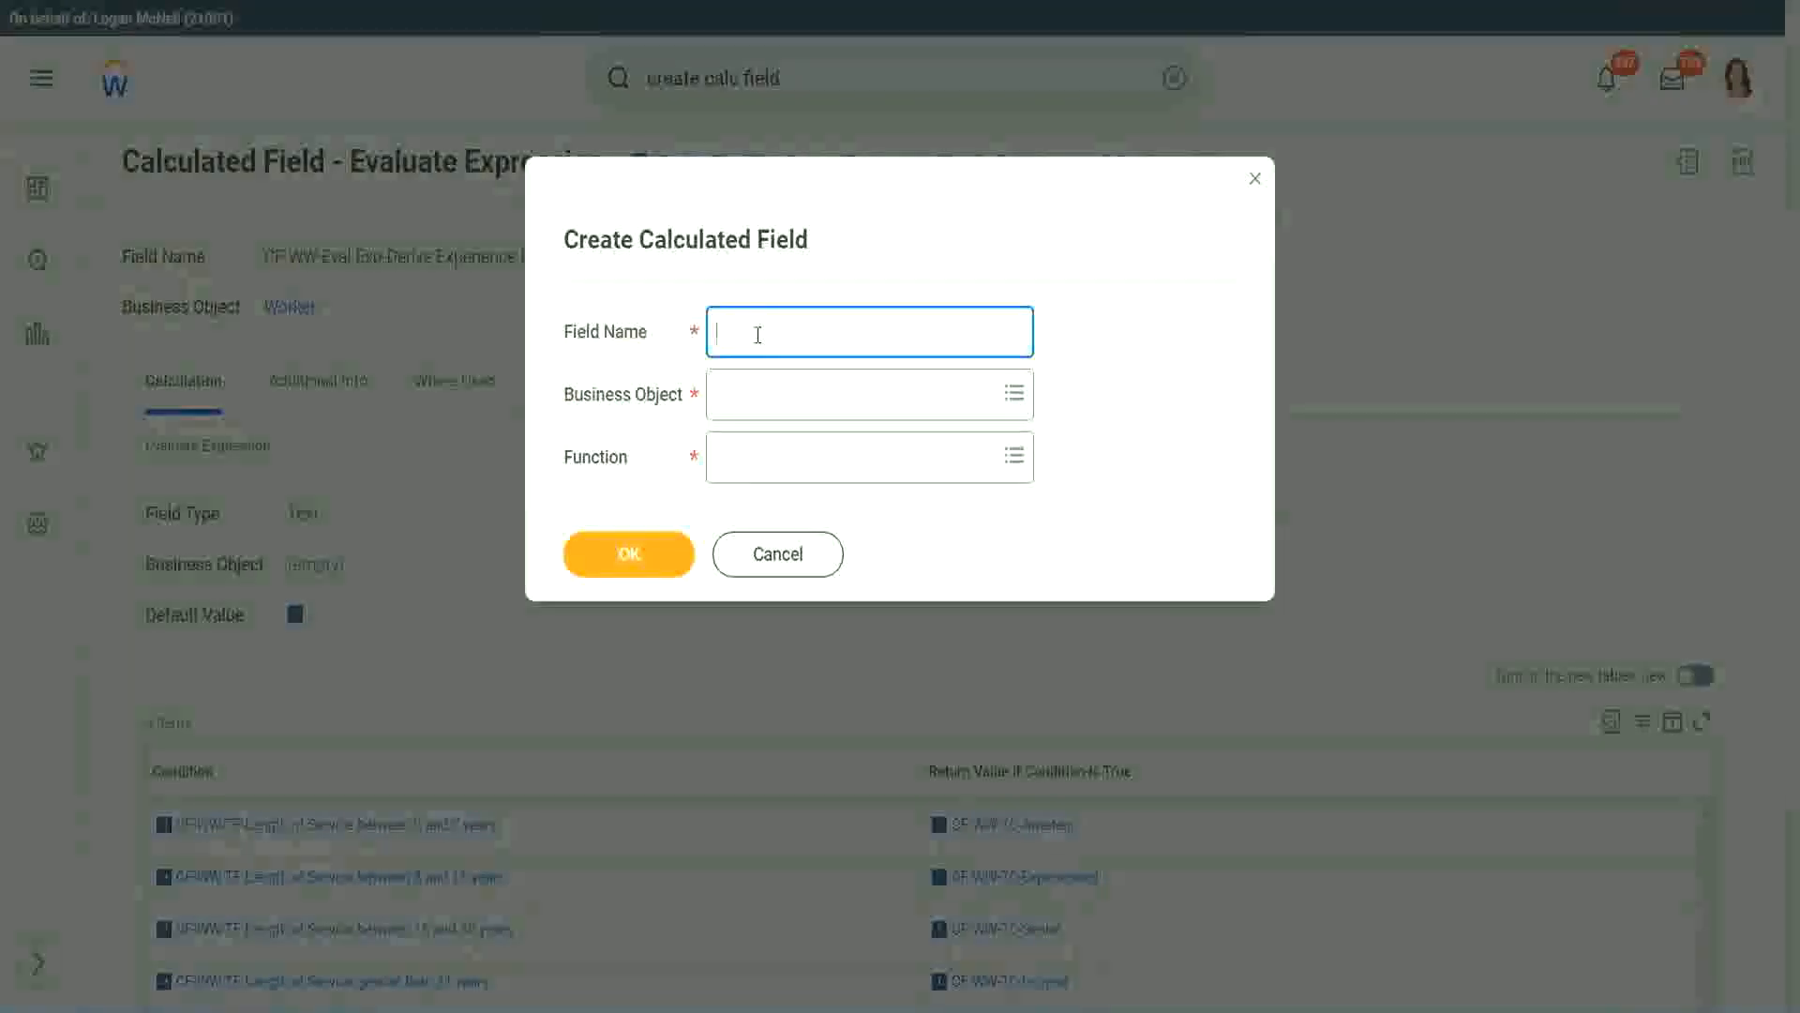
# - Name the new field 'CF-WW-LRB-Identify Experience Bands from years of Service'
pyautogui.write('CF')
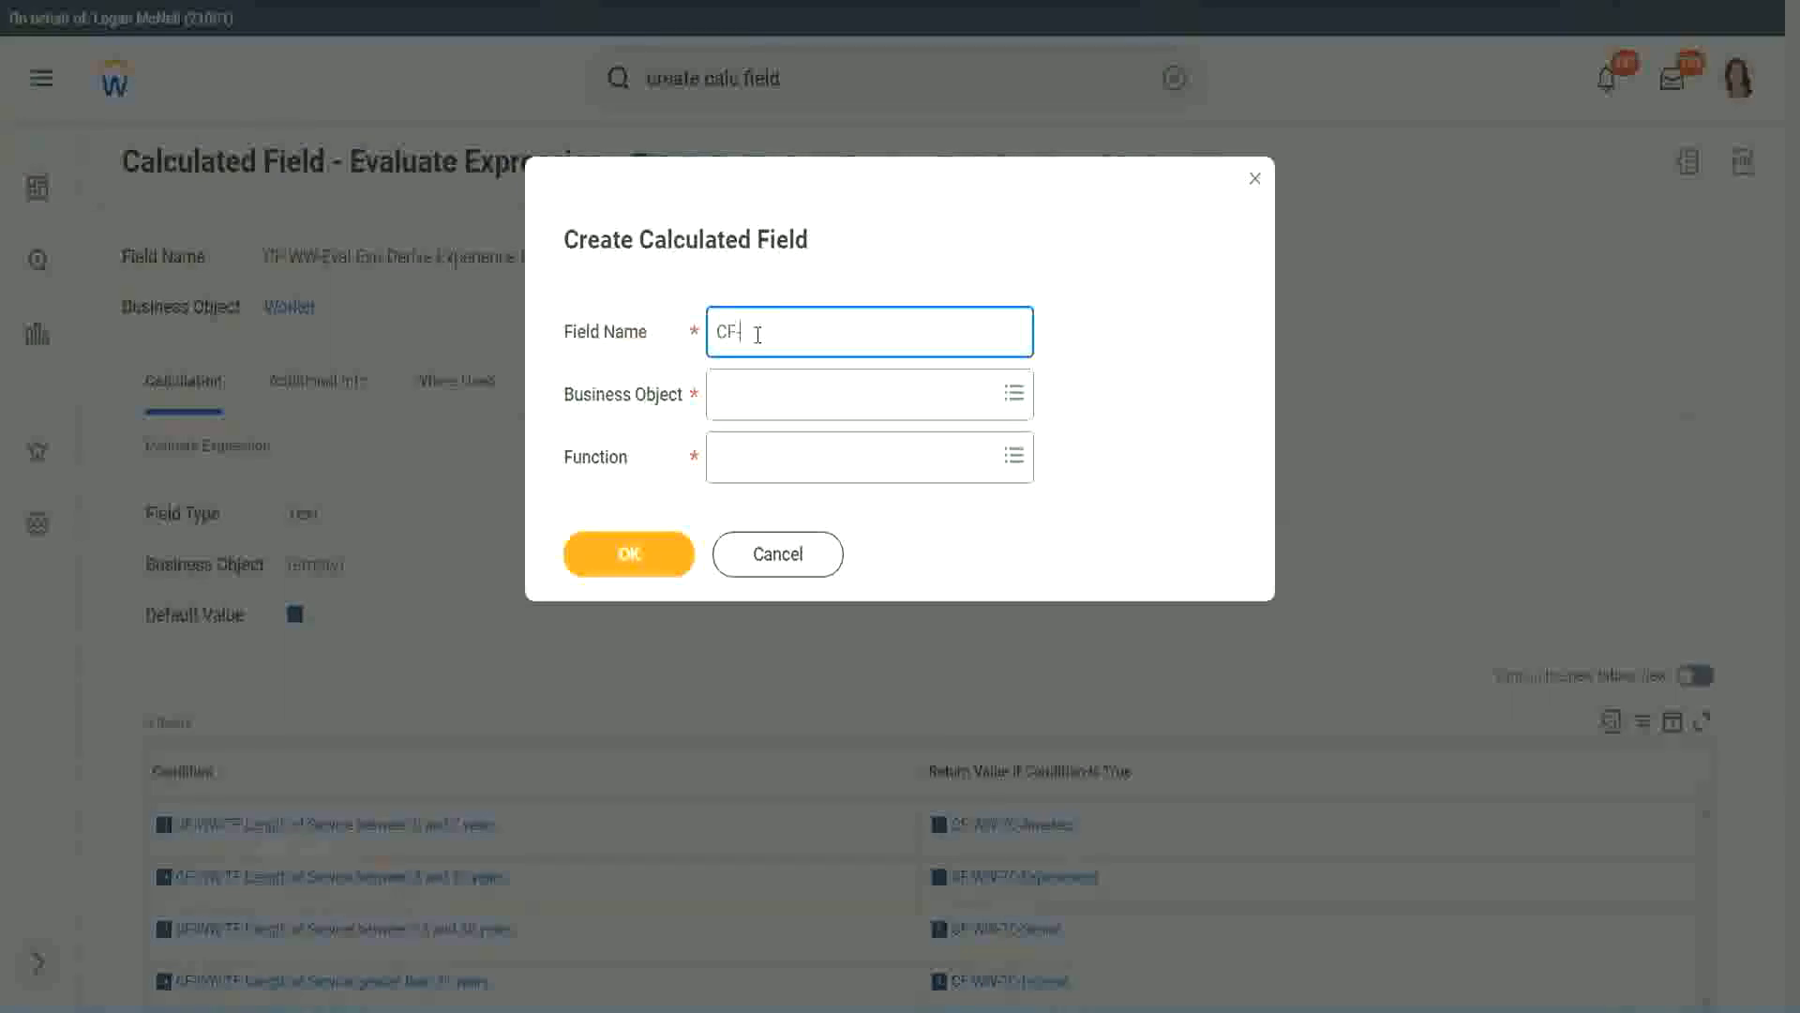
pyautogui.write('-WW')
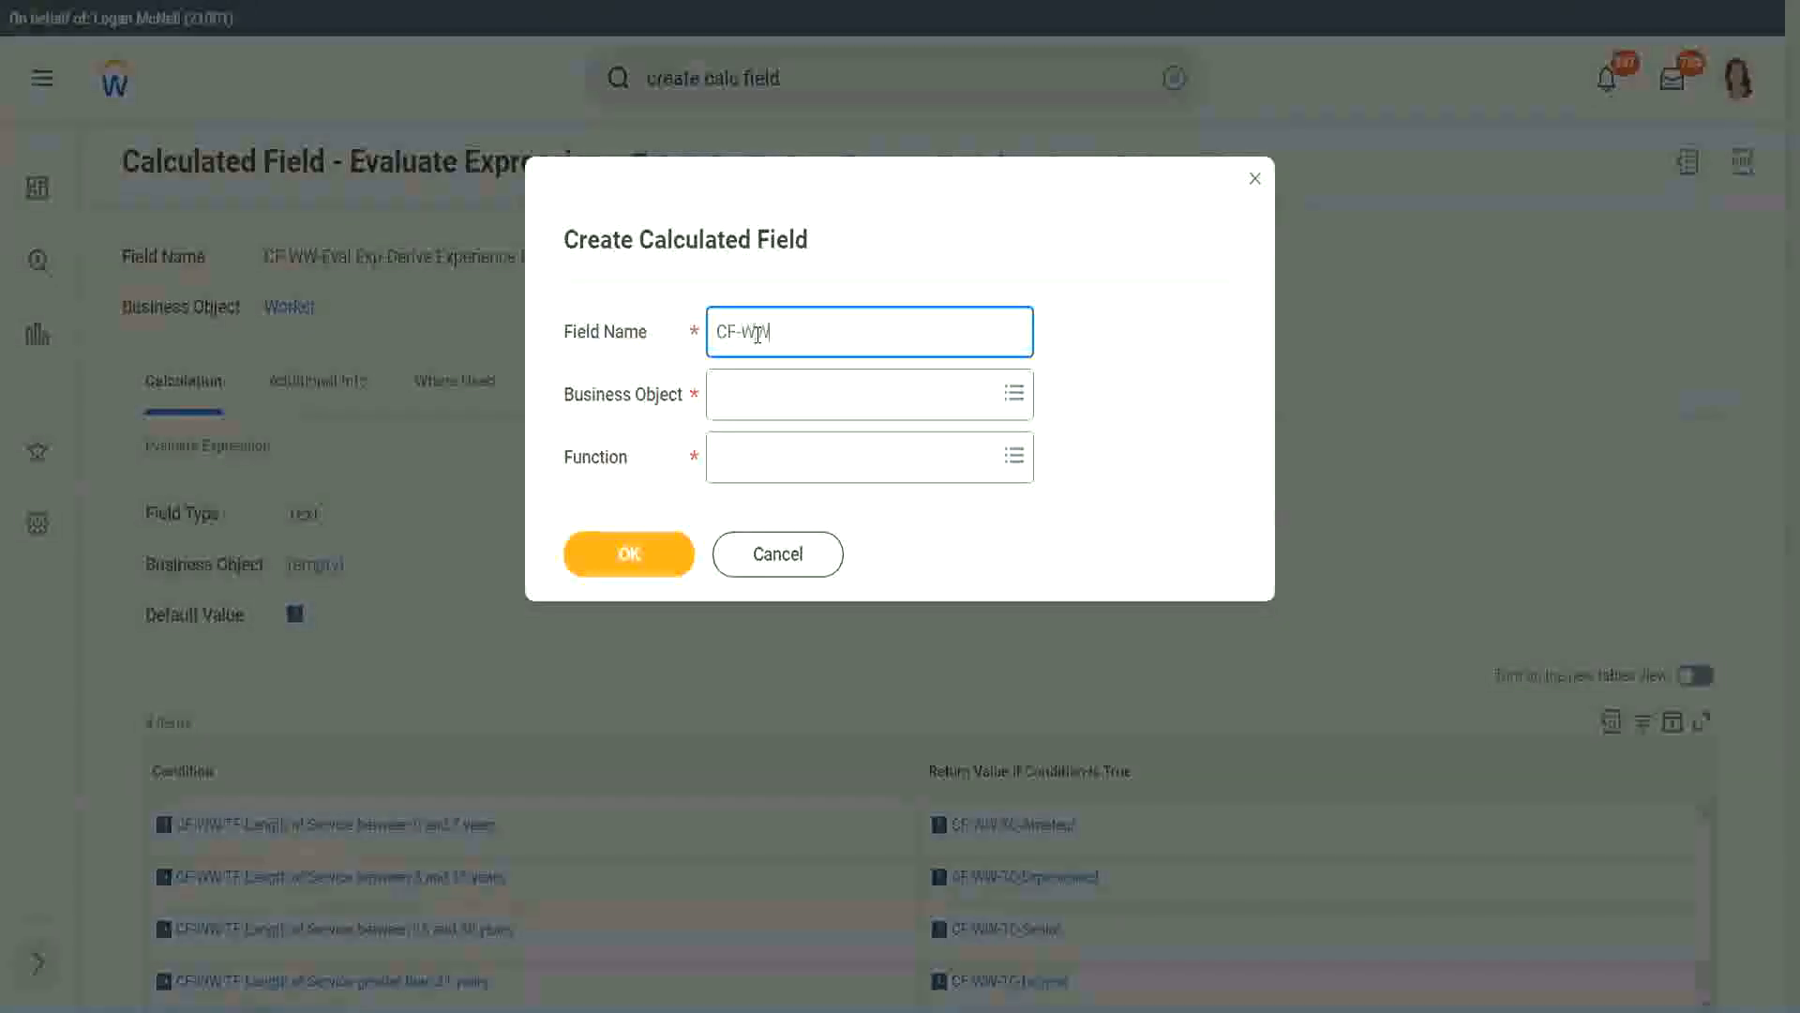
pyautogui.write('-LRB-Identify Exe')
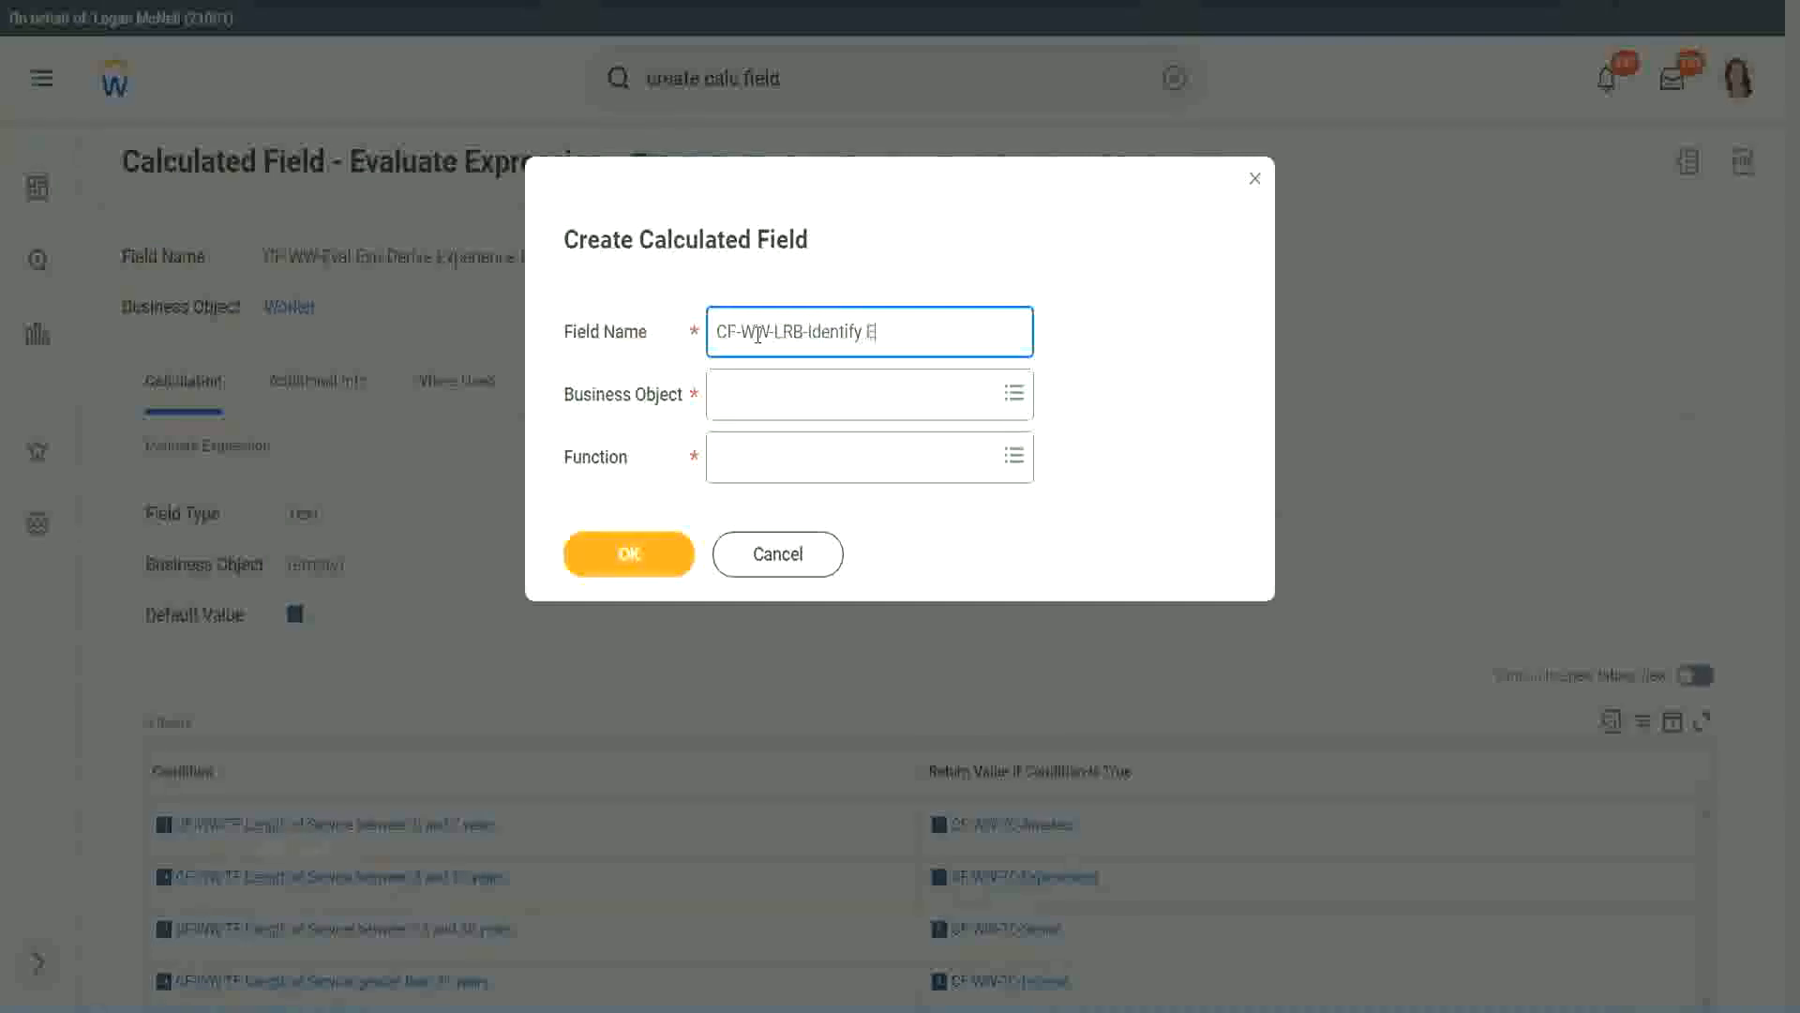
pyautogui.press('BackSpace')
pyautogui.write('periende')
pyautogui.press('BackSpace')
pyautogui.press('BackSpace')
pyautogui.write('ce Bands fro')
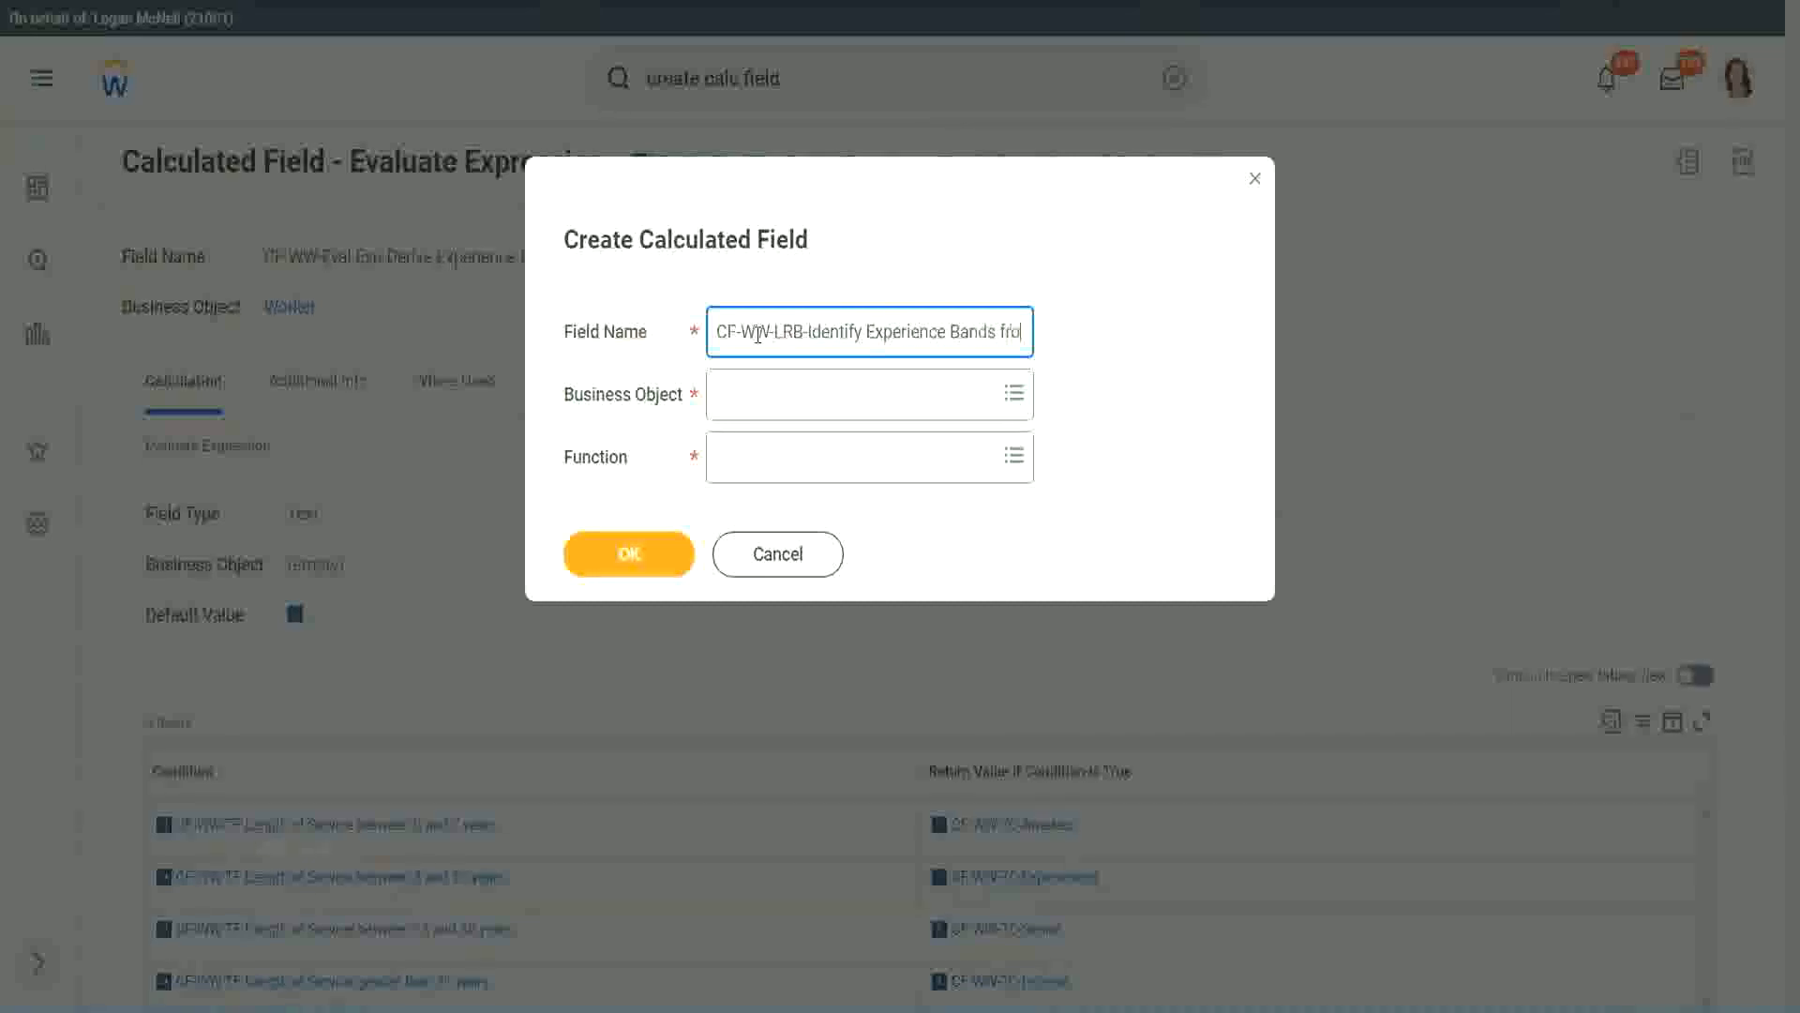
pyautogui.write('m years of')
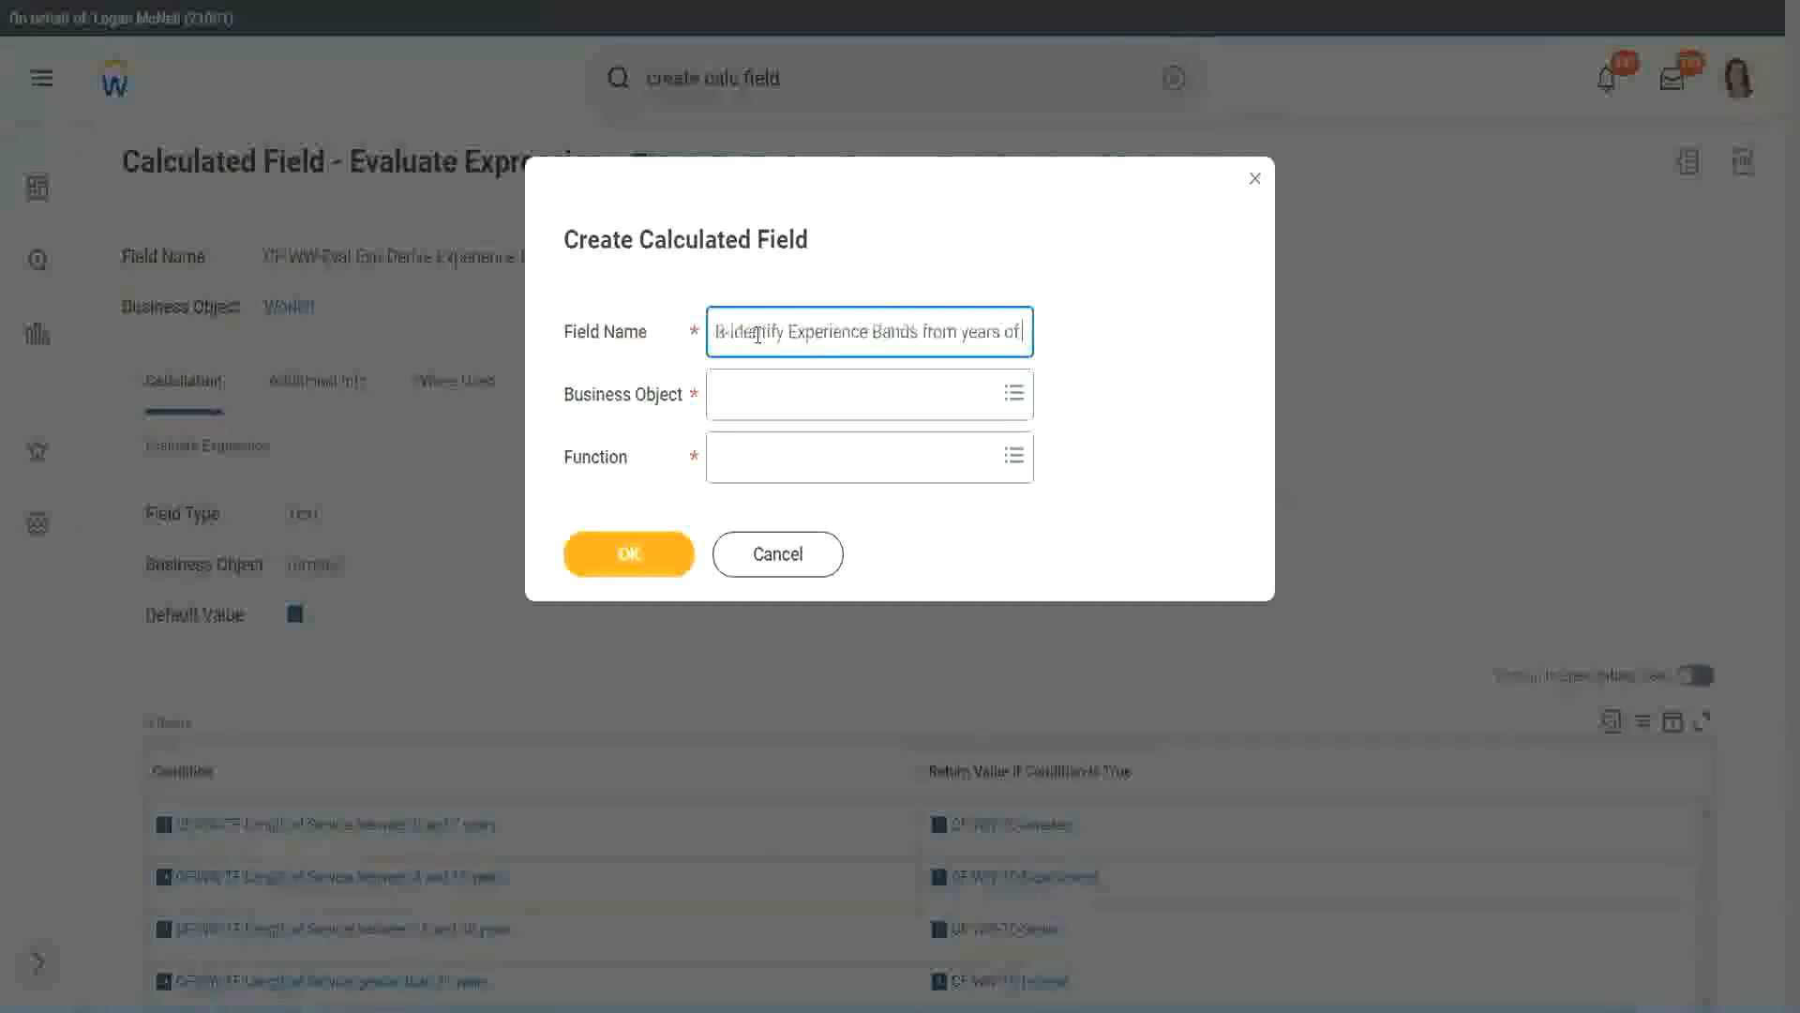
pyautogui.write(' Service')
# - Set the business object to Worker and the function to Lookup Range Band, then confirm
pyautogui.press('Tab')
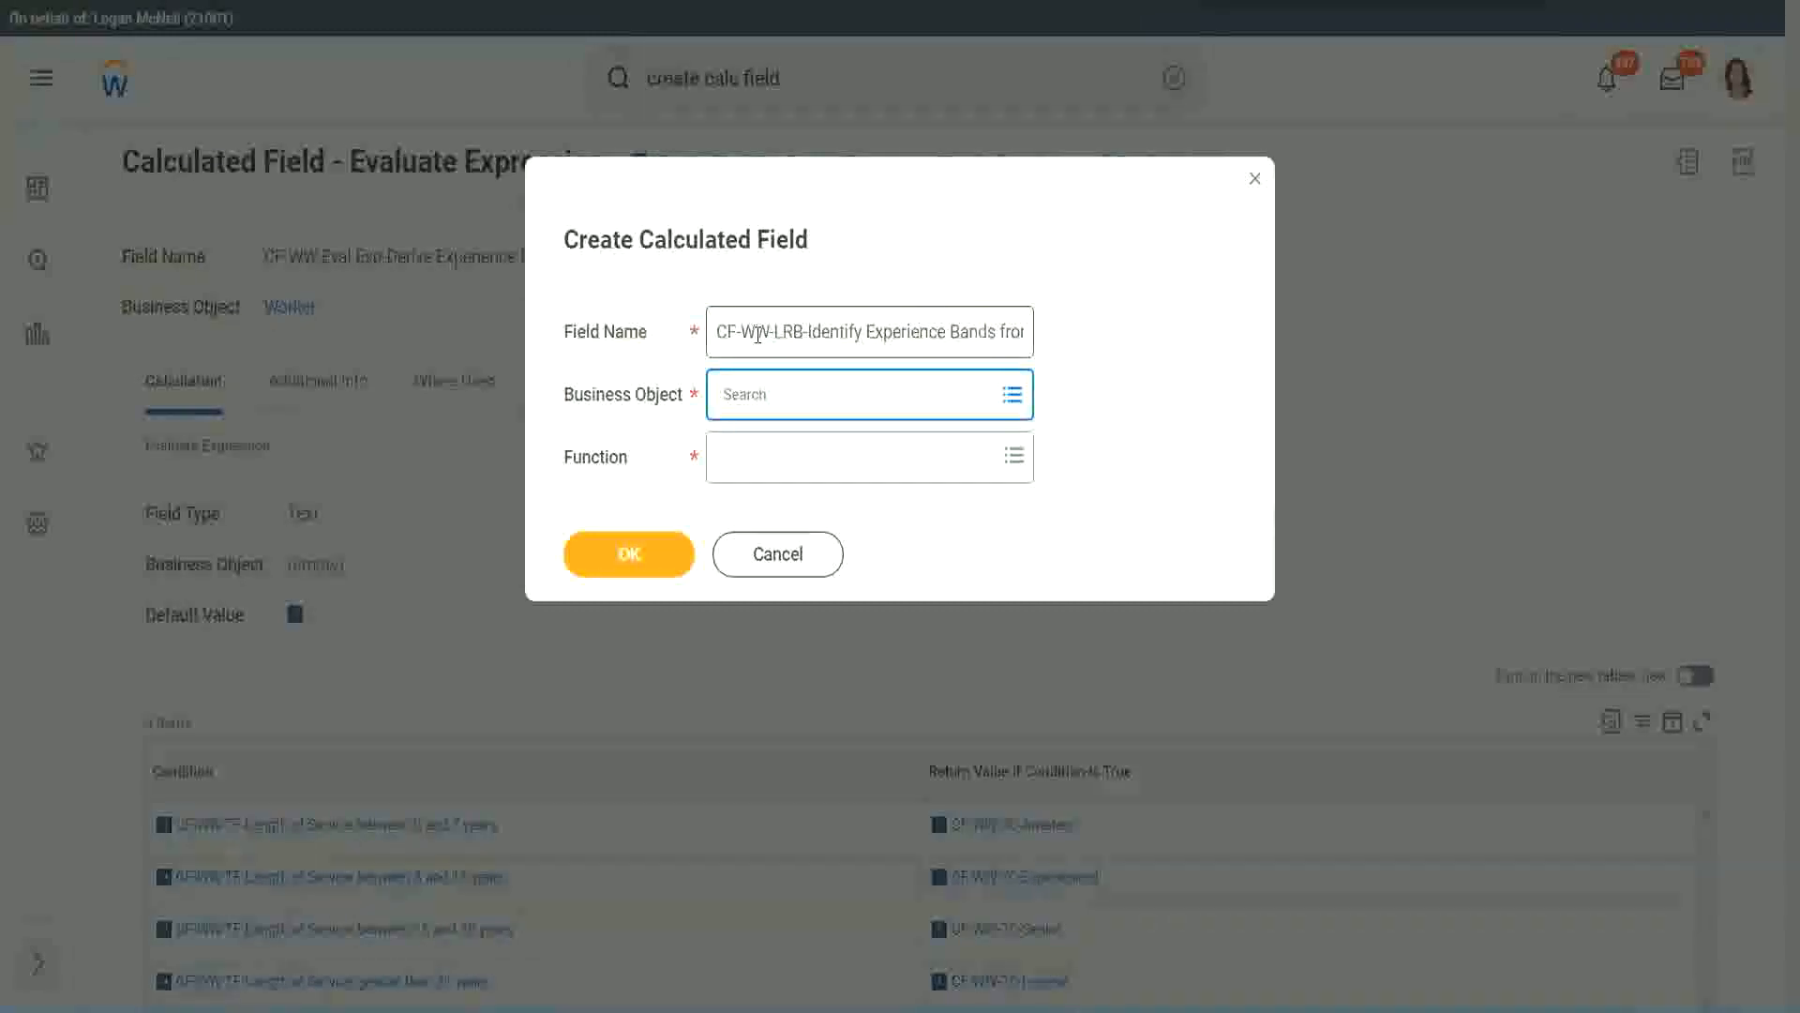
pyautogui.write('worker')
pyautogui.press('Return')
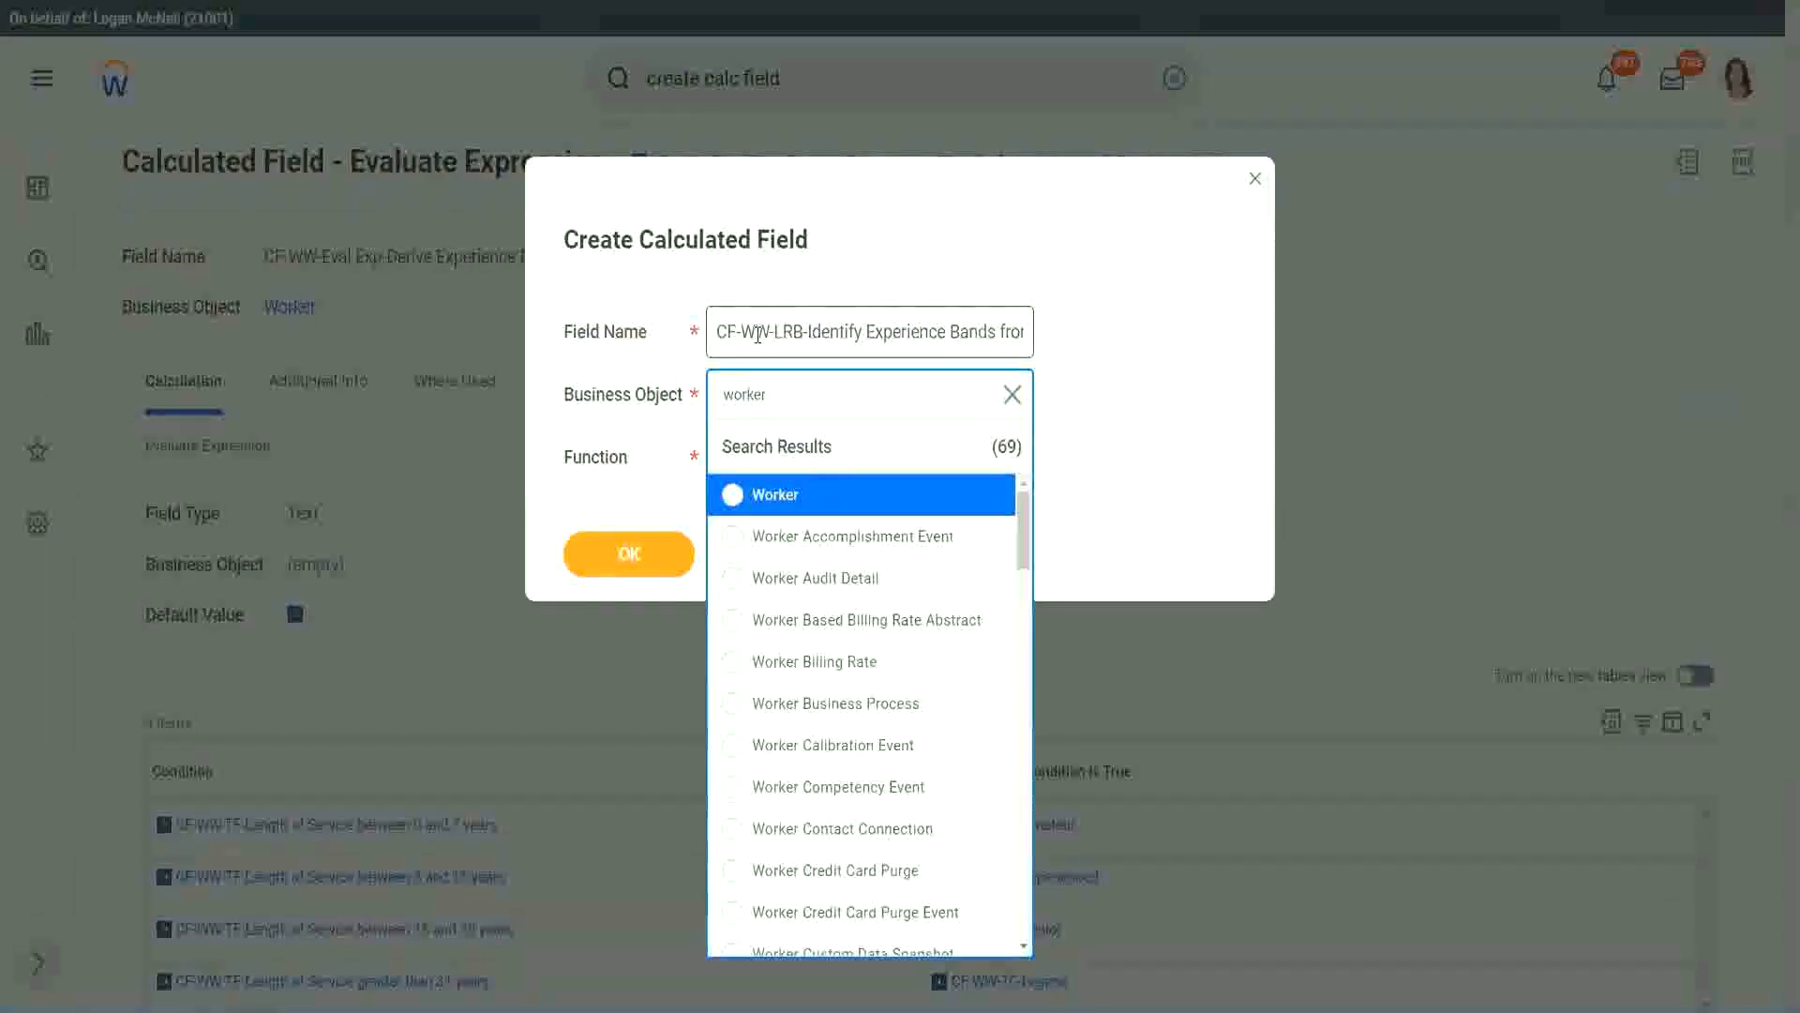
pyautogui.press('Return')
pyautogui.write('lrb')
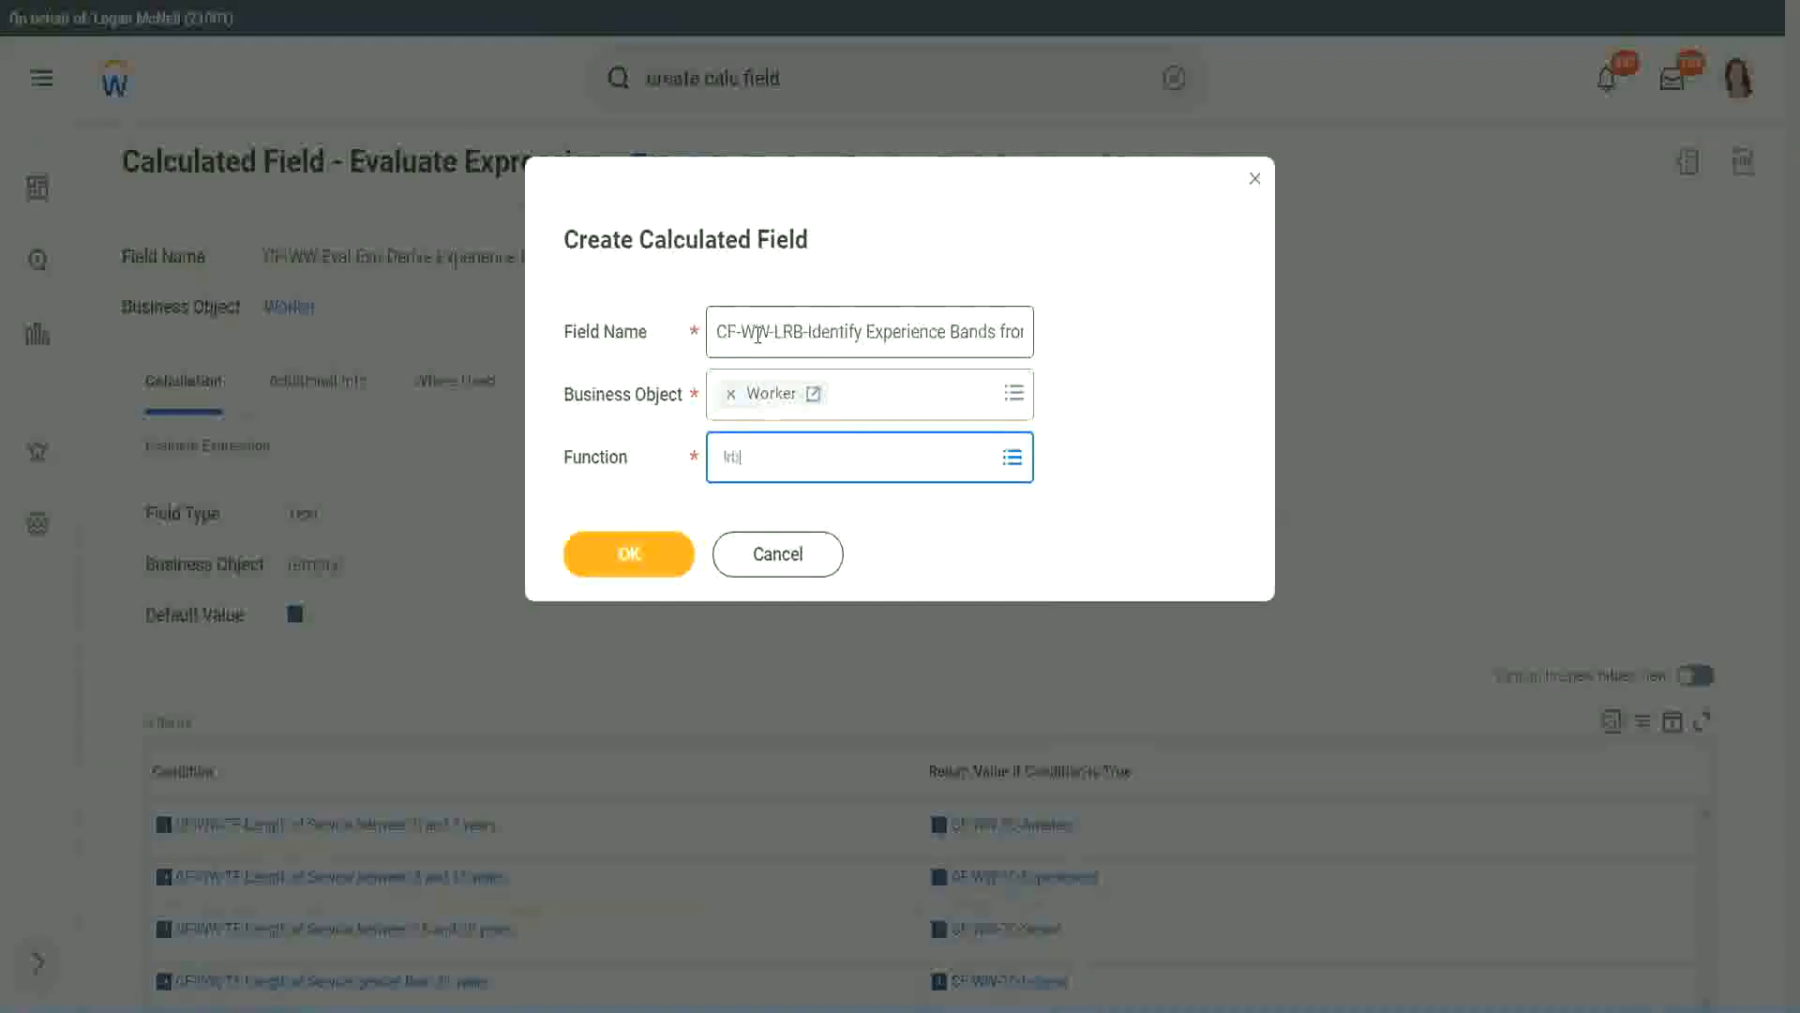
pyautogui.press('Return')
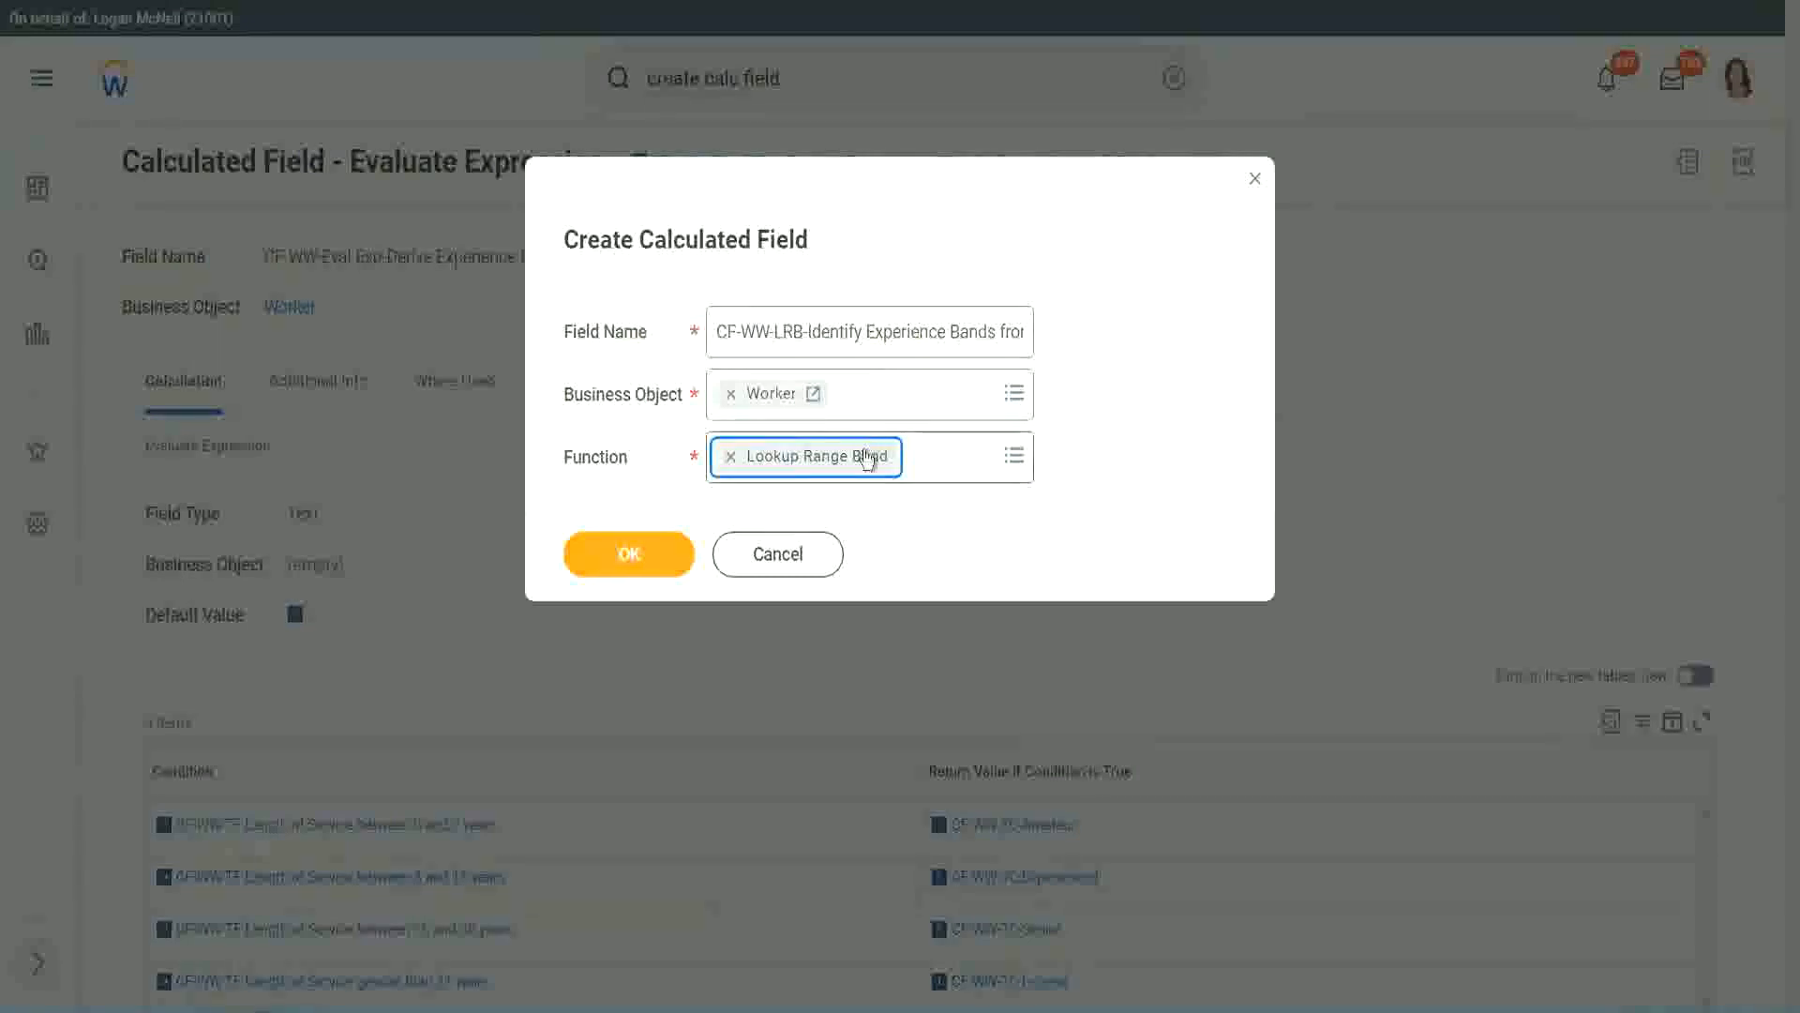
pyautogui.click(644, 554)
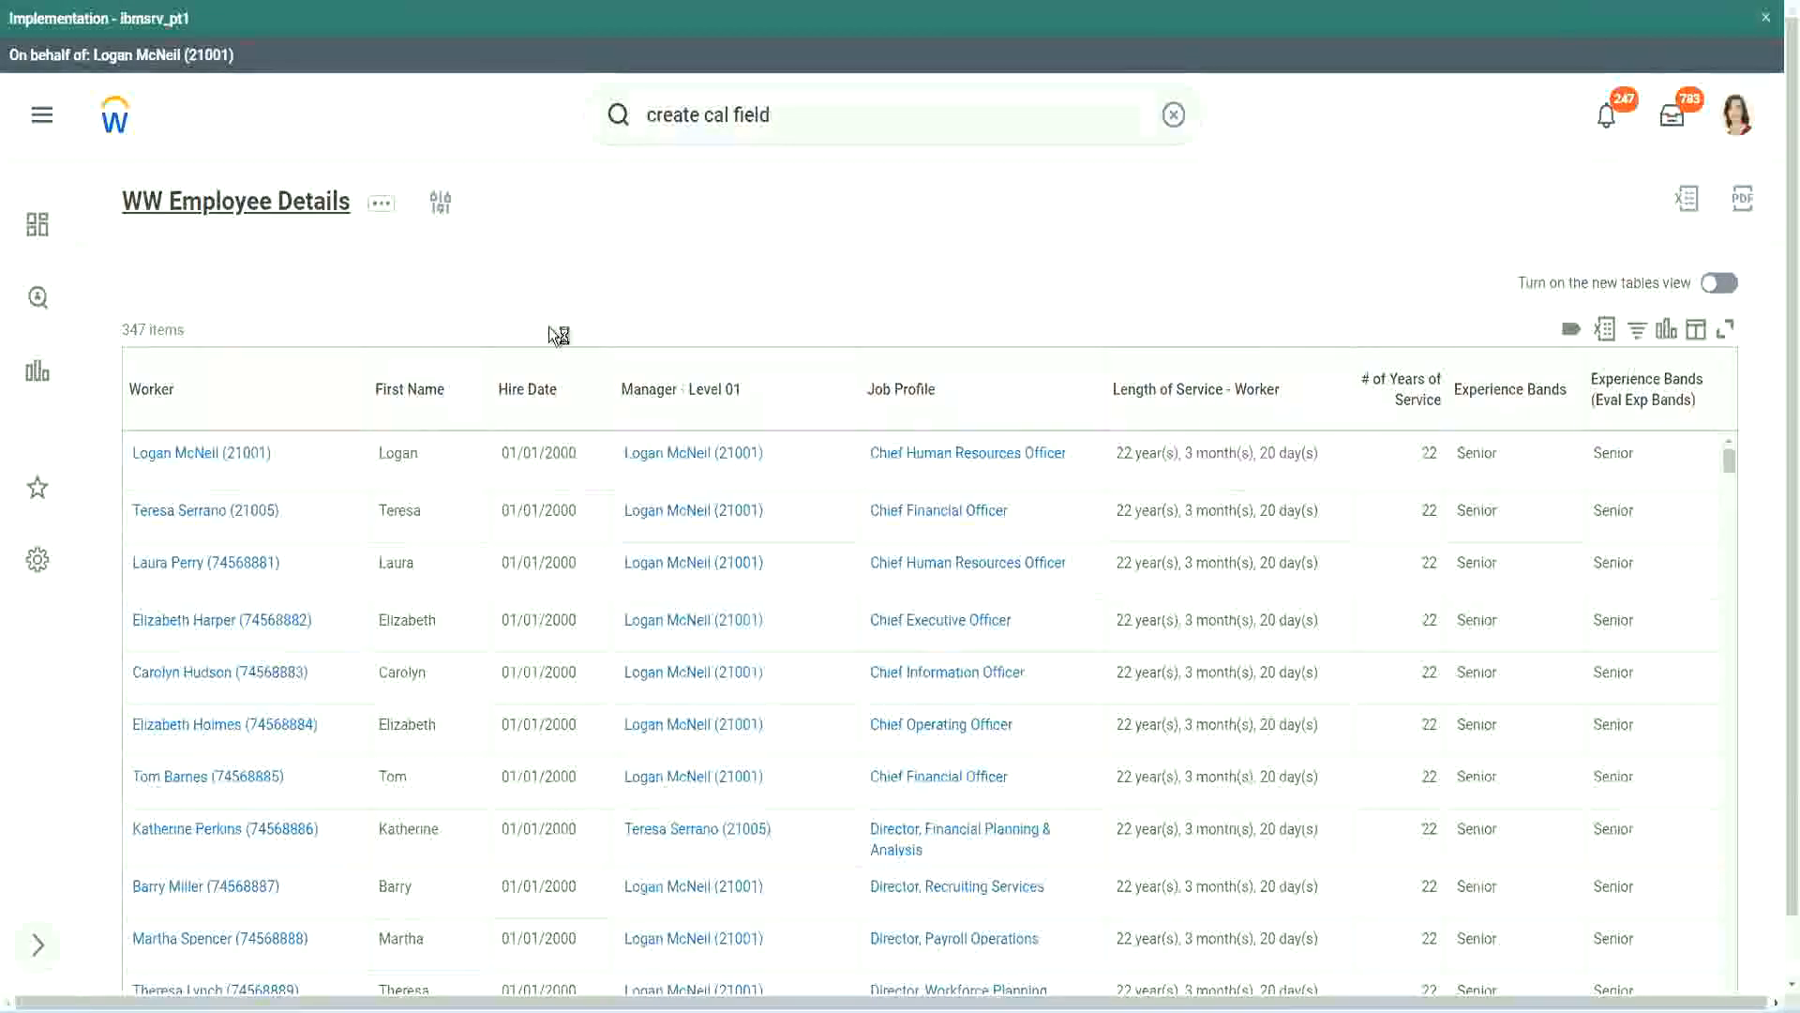
# - Copy the name of the CF-WW-Convert Text To Number years-of-service field from the custom report
pyautogui.click(645, 579)
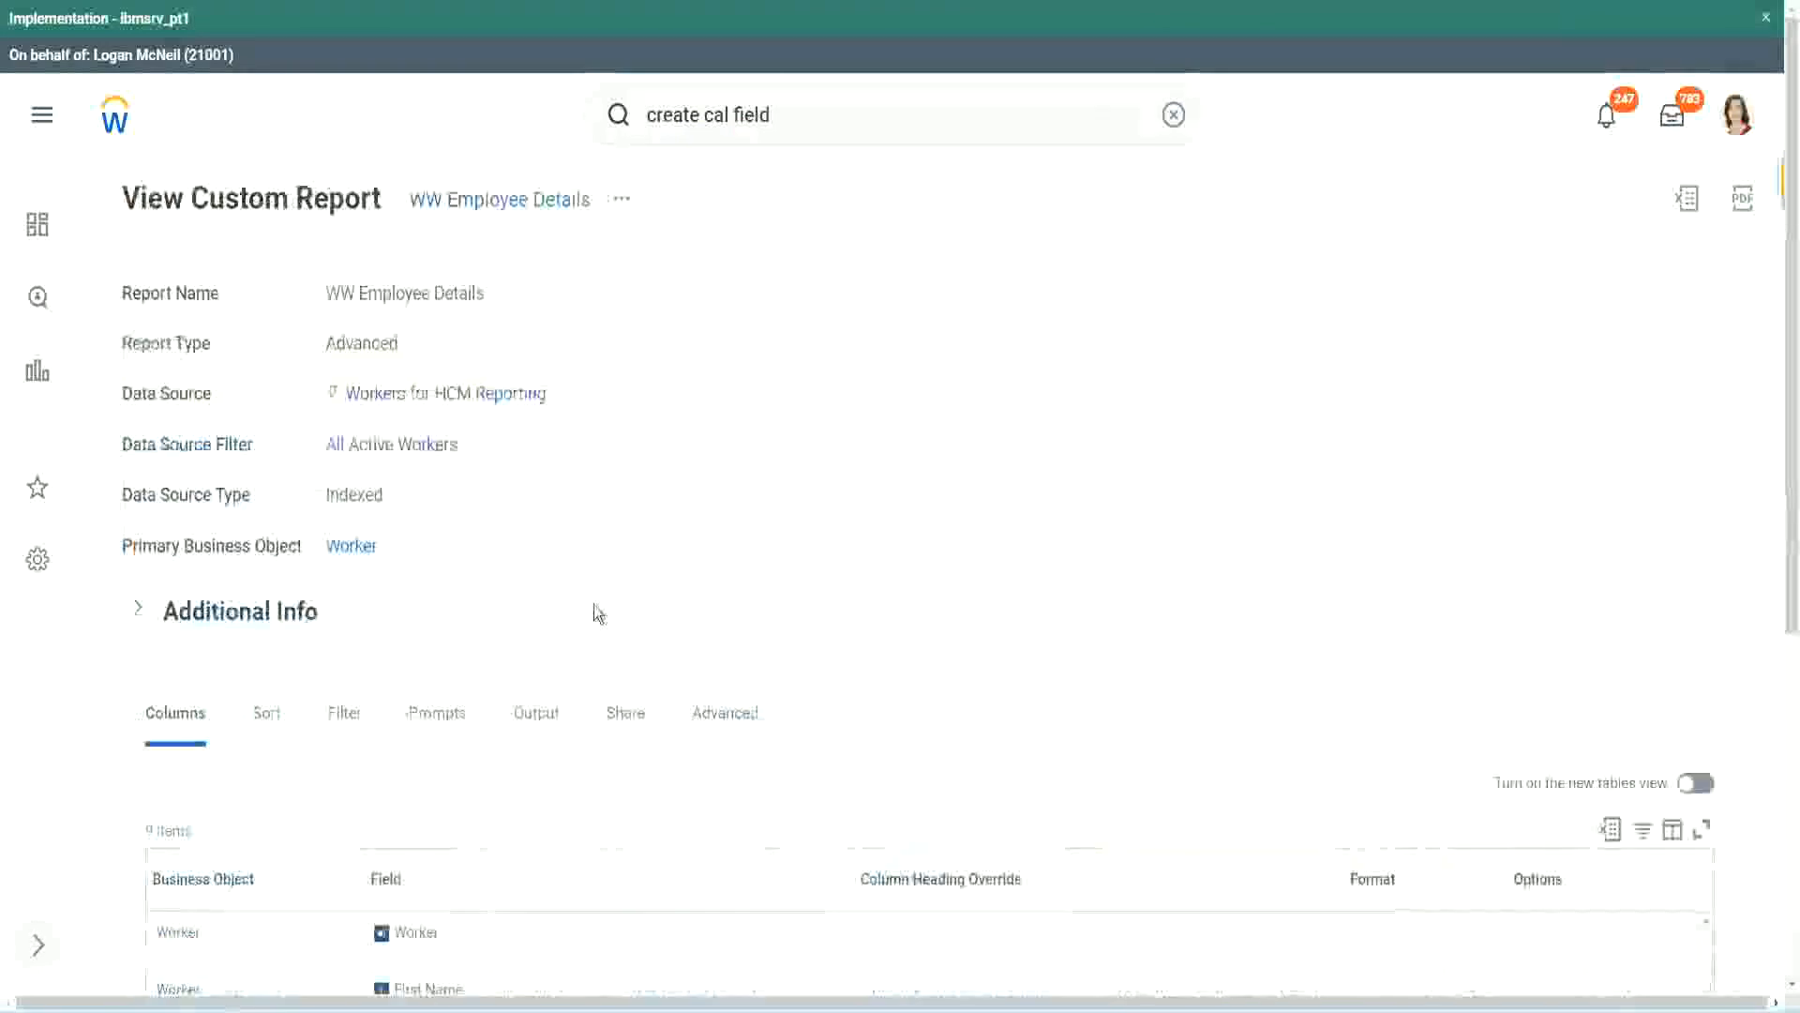
pyautogui.scroll(-5, 600, 611)
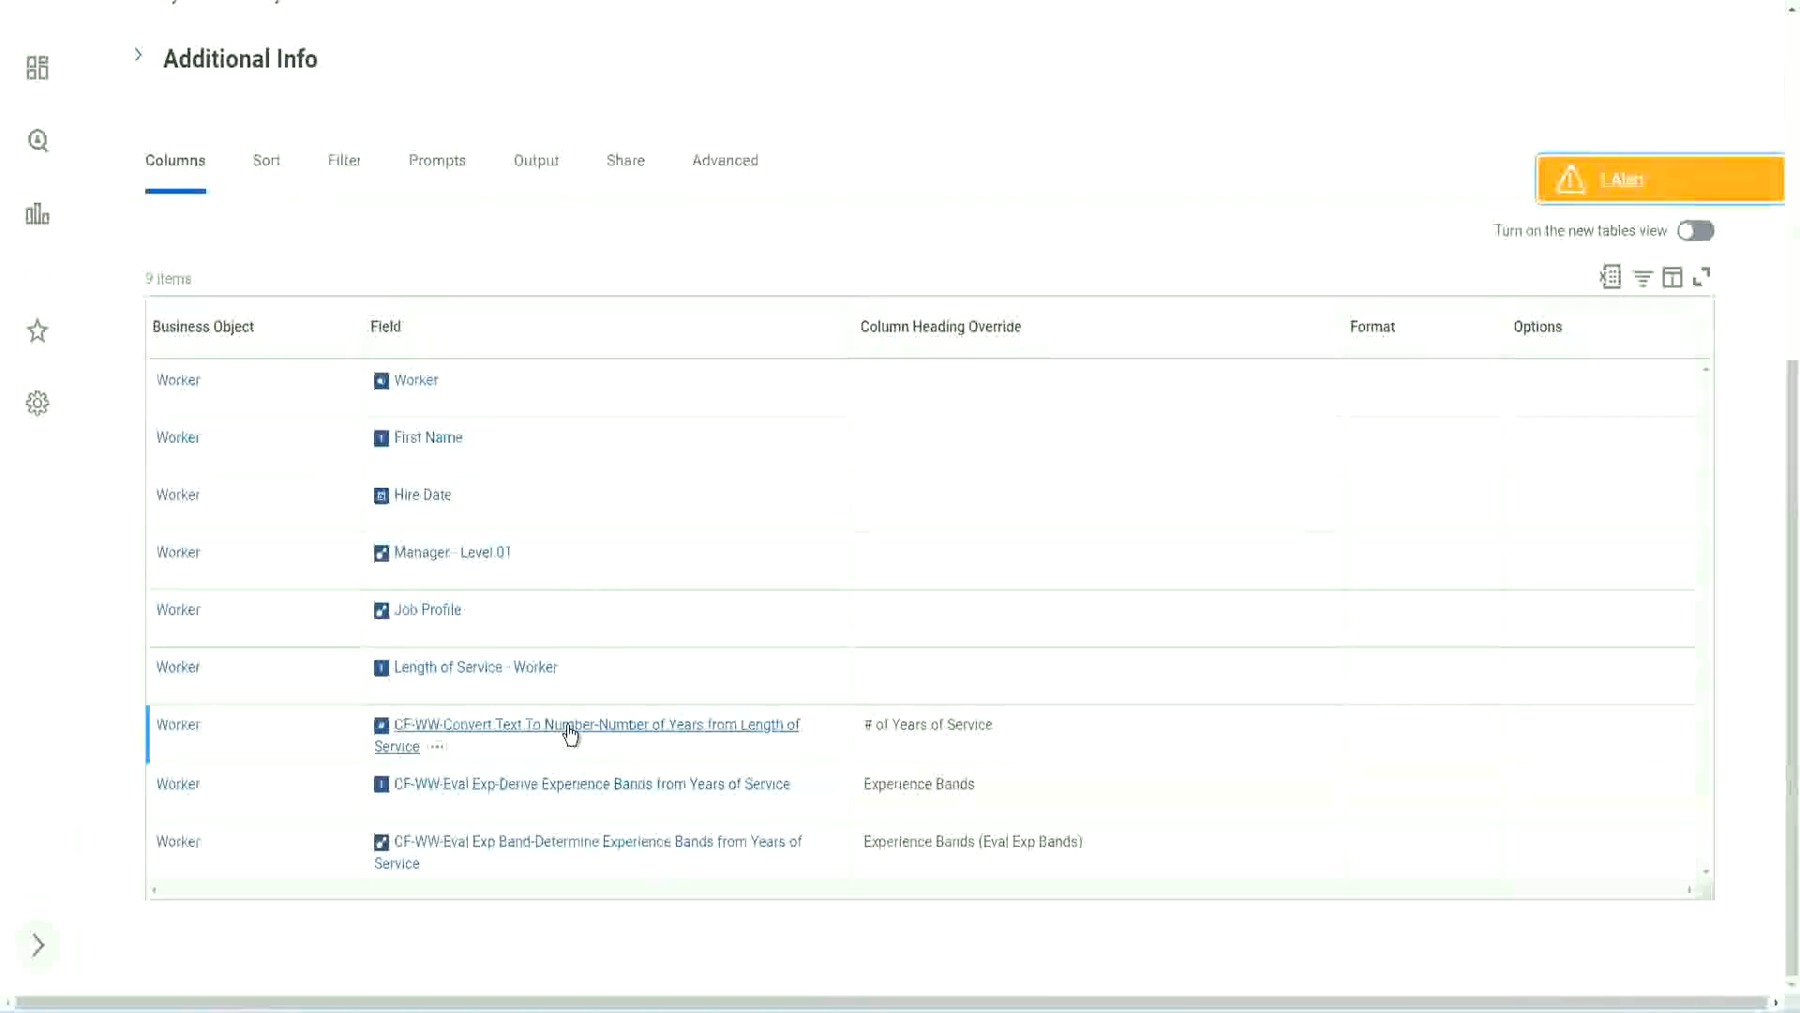
pyautogui.rightClick(568, 737)
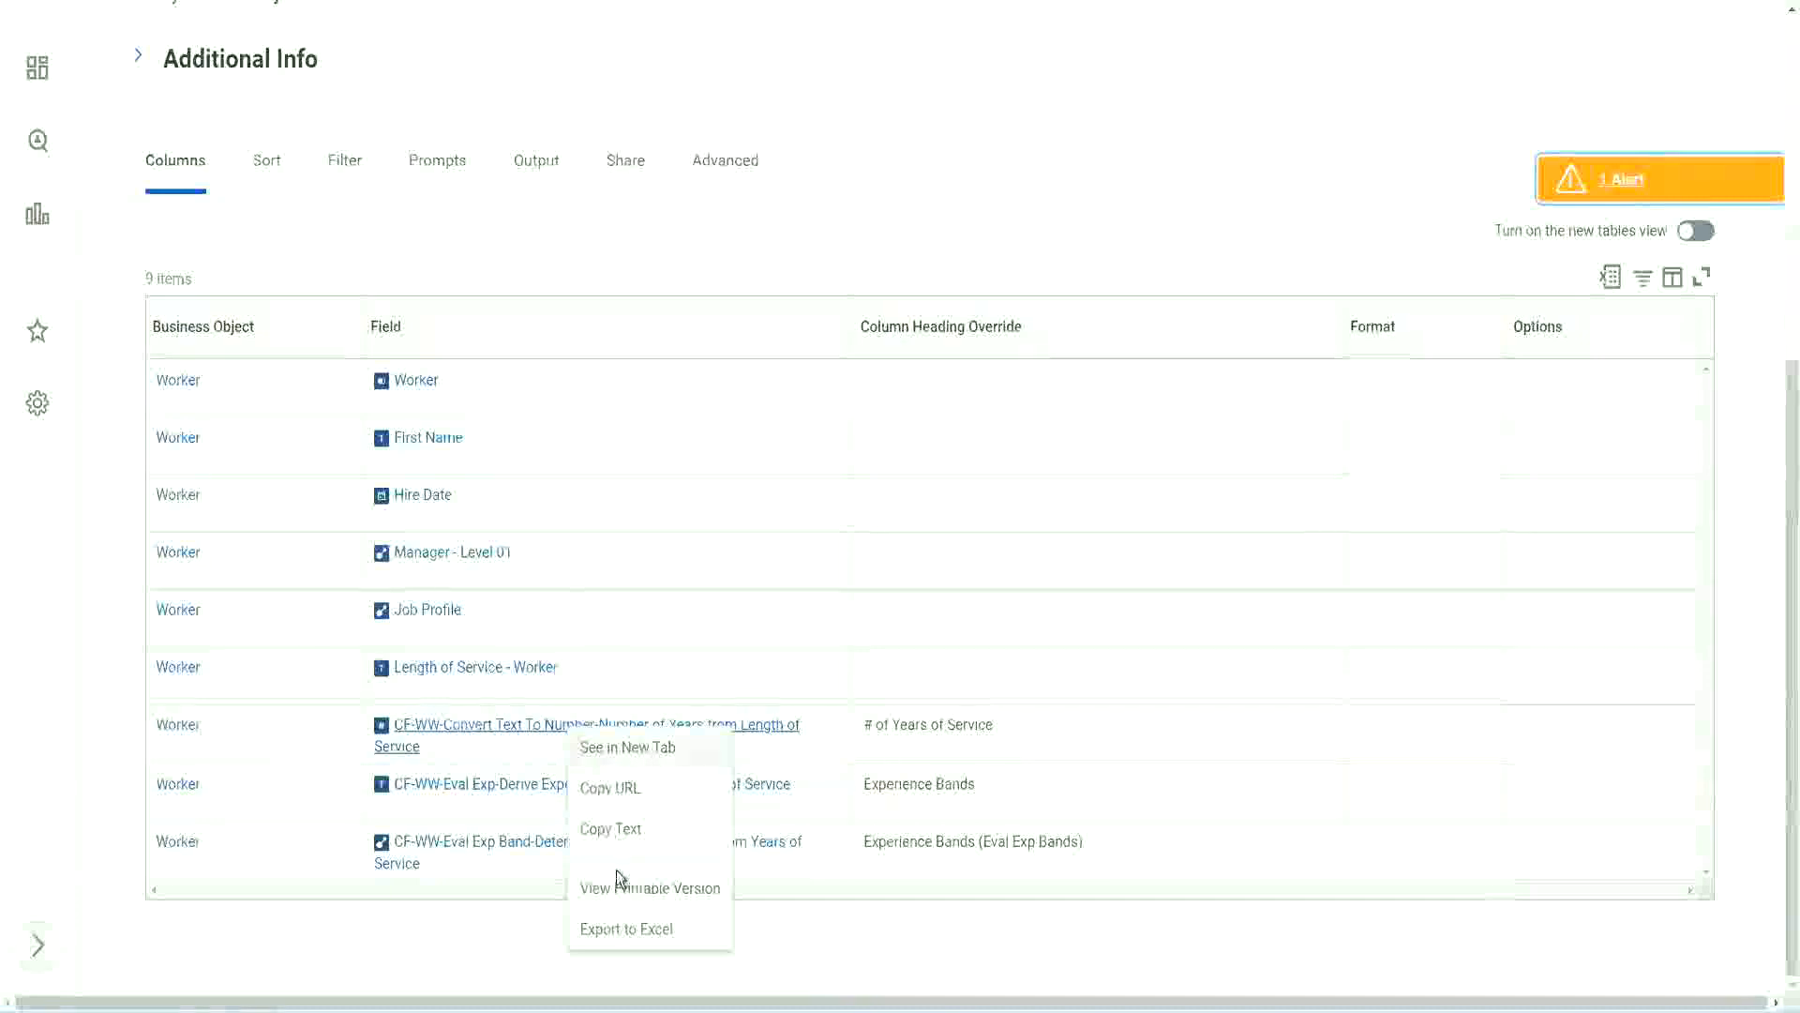
pyautogui.click(619, 833)
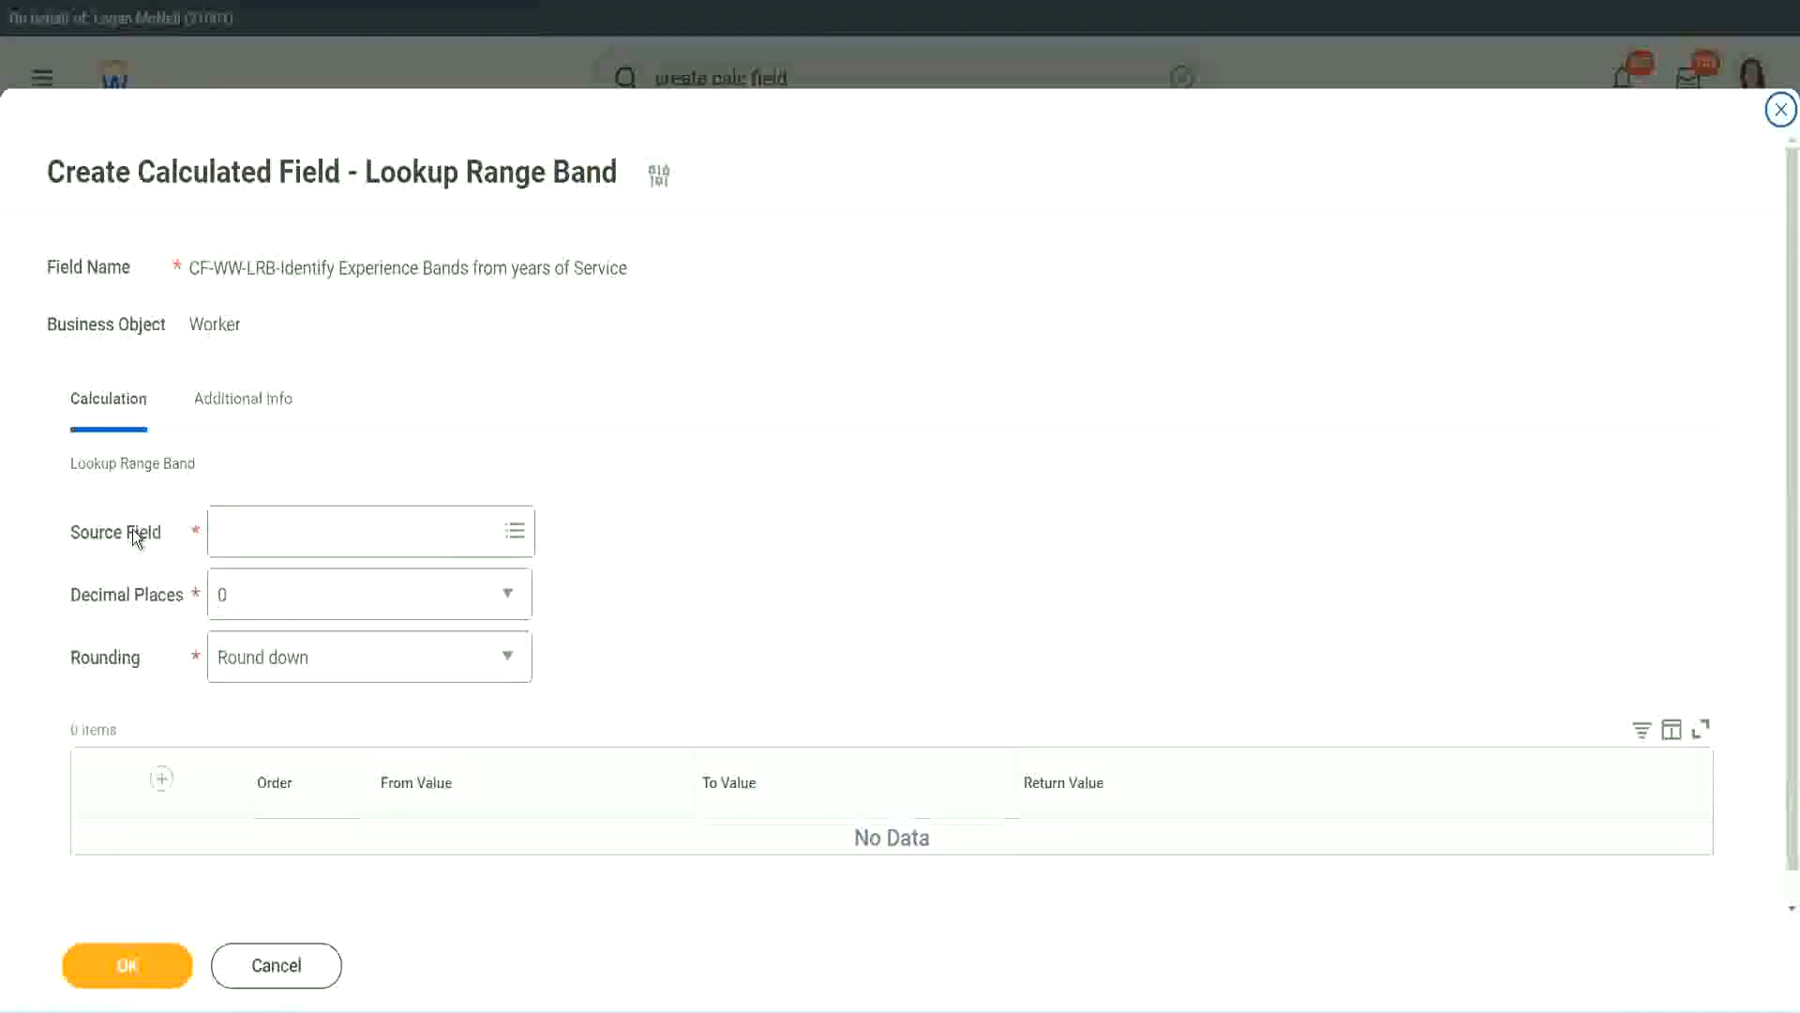
# - Use CF-WW-Convert Text To Number-Number of Years from Length of Service as source field, with 0 decimals
pyautogui.click(279, 529)
pyautogui.press('Return')
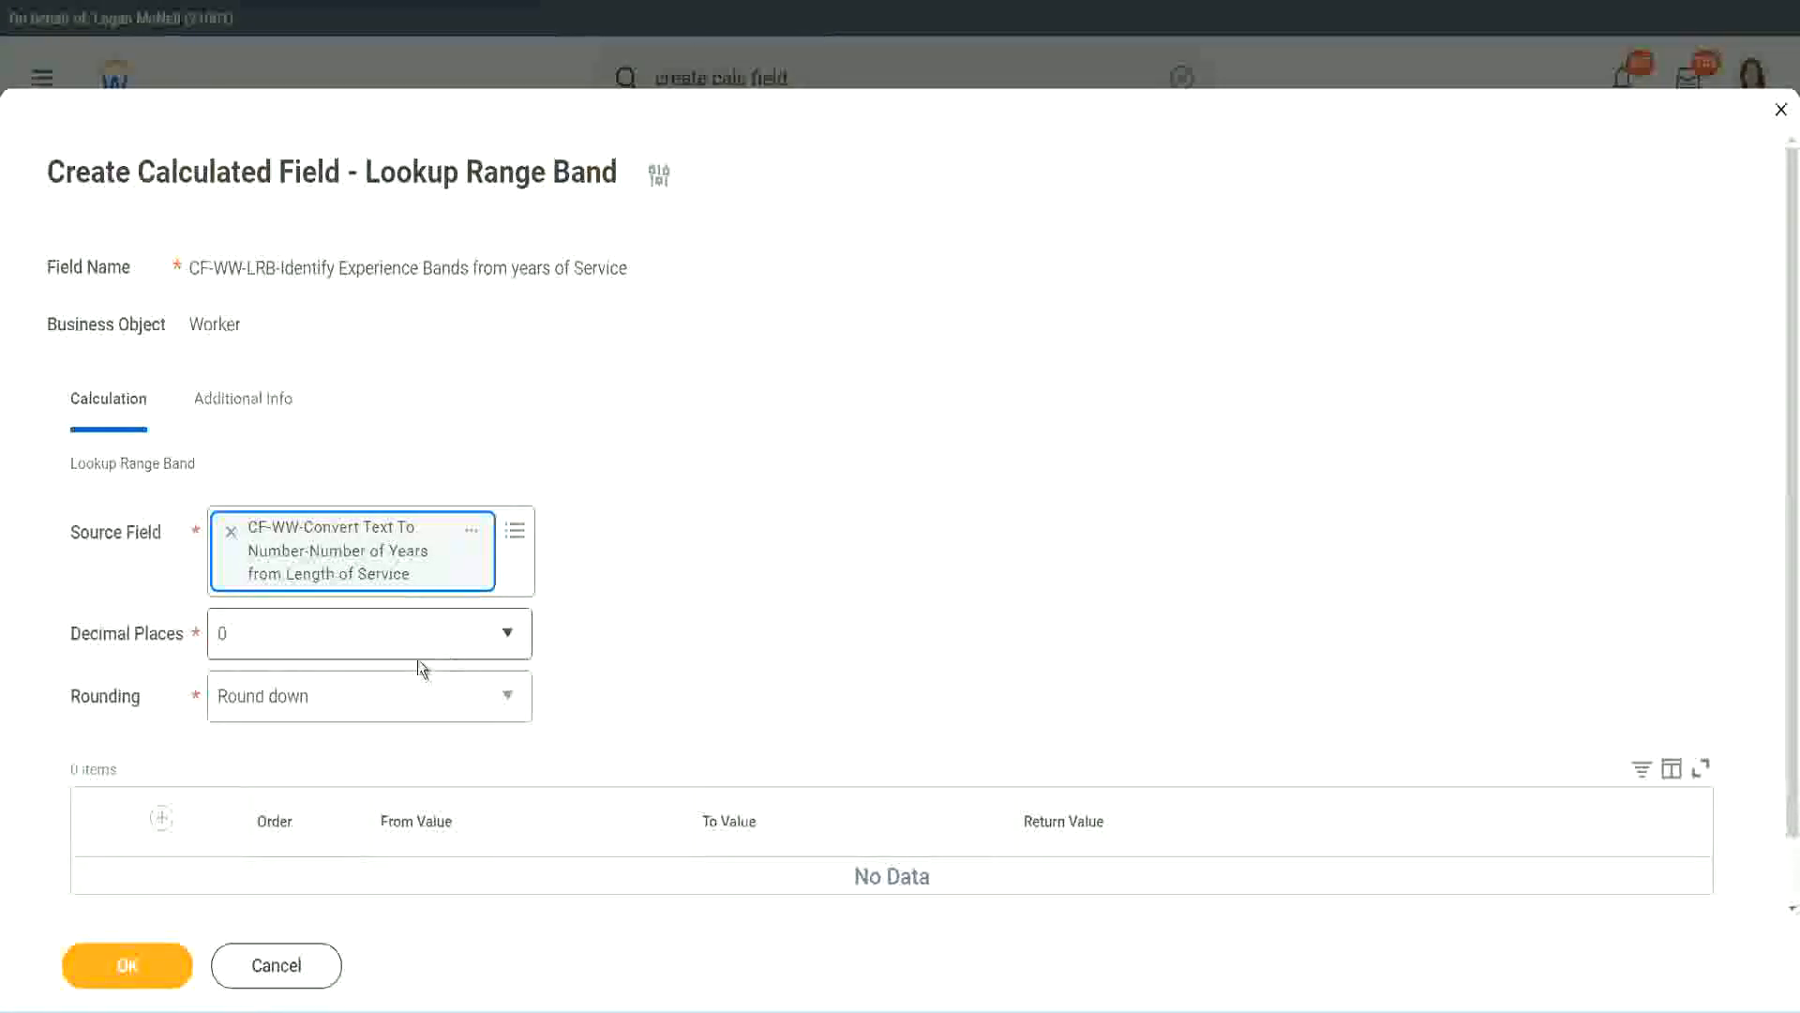
pyautogui.click(352, 643)
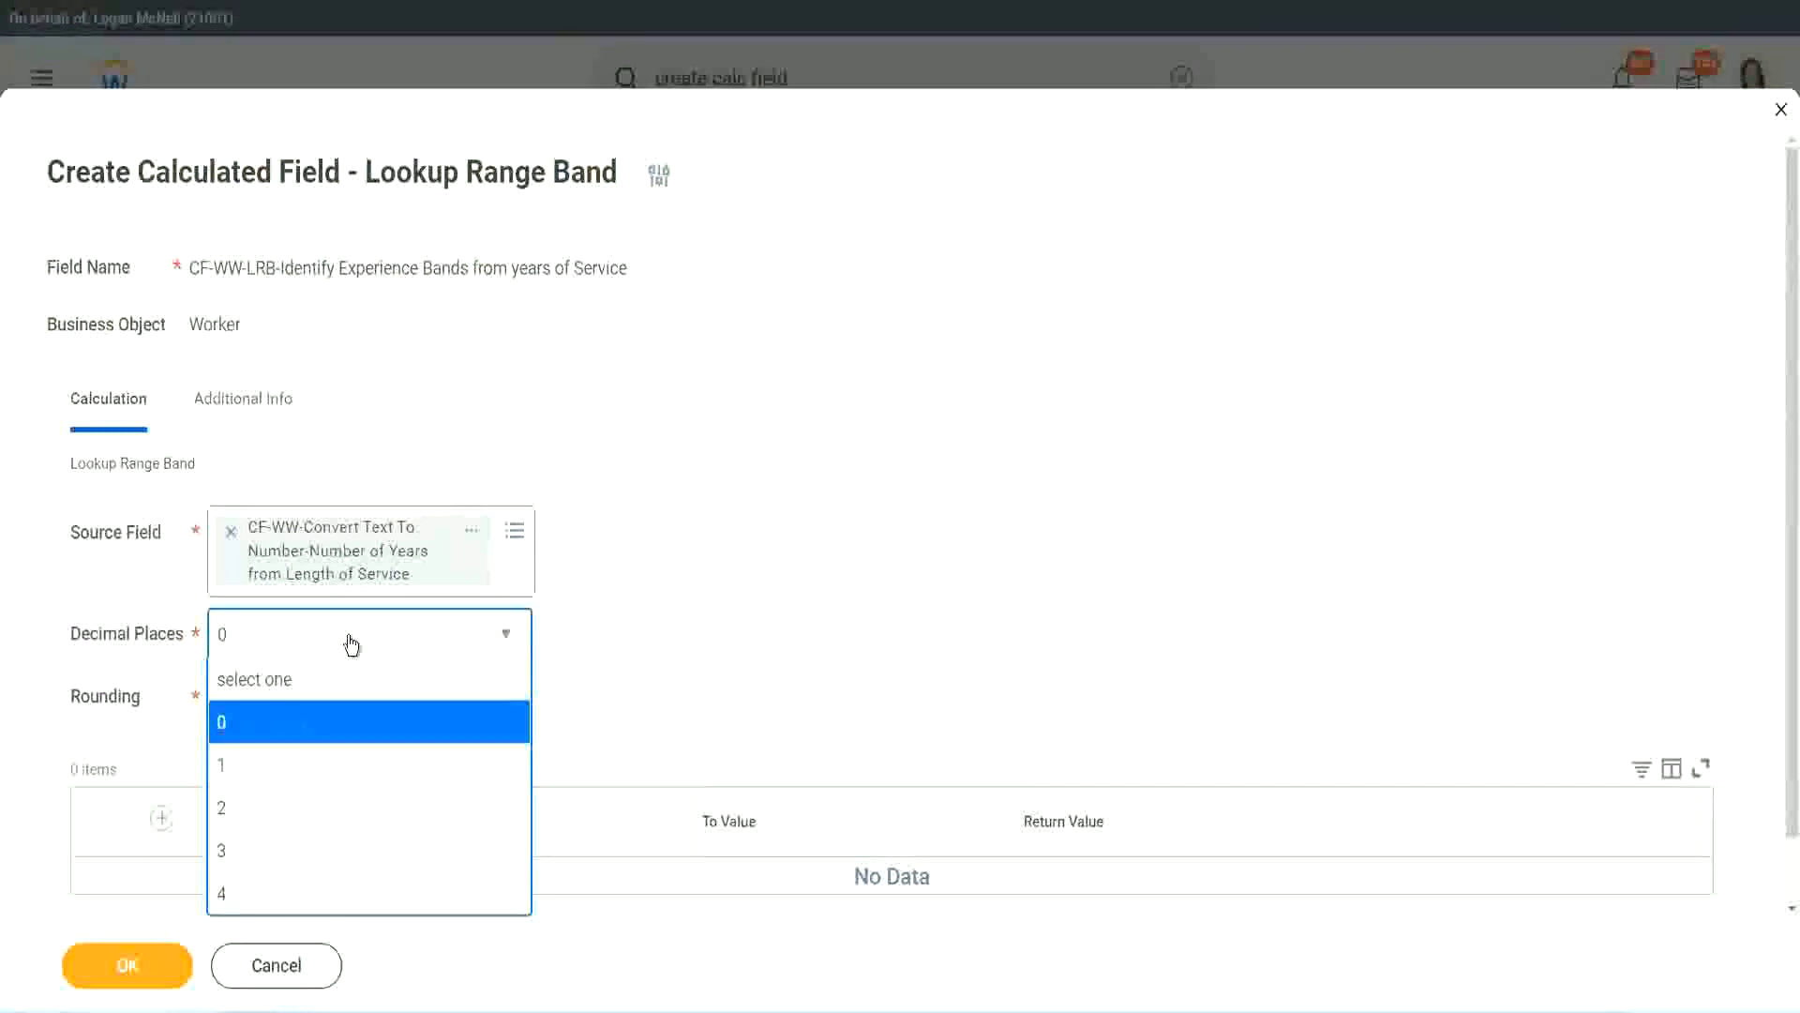
pyautogui.click(701, 619)
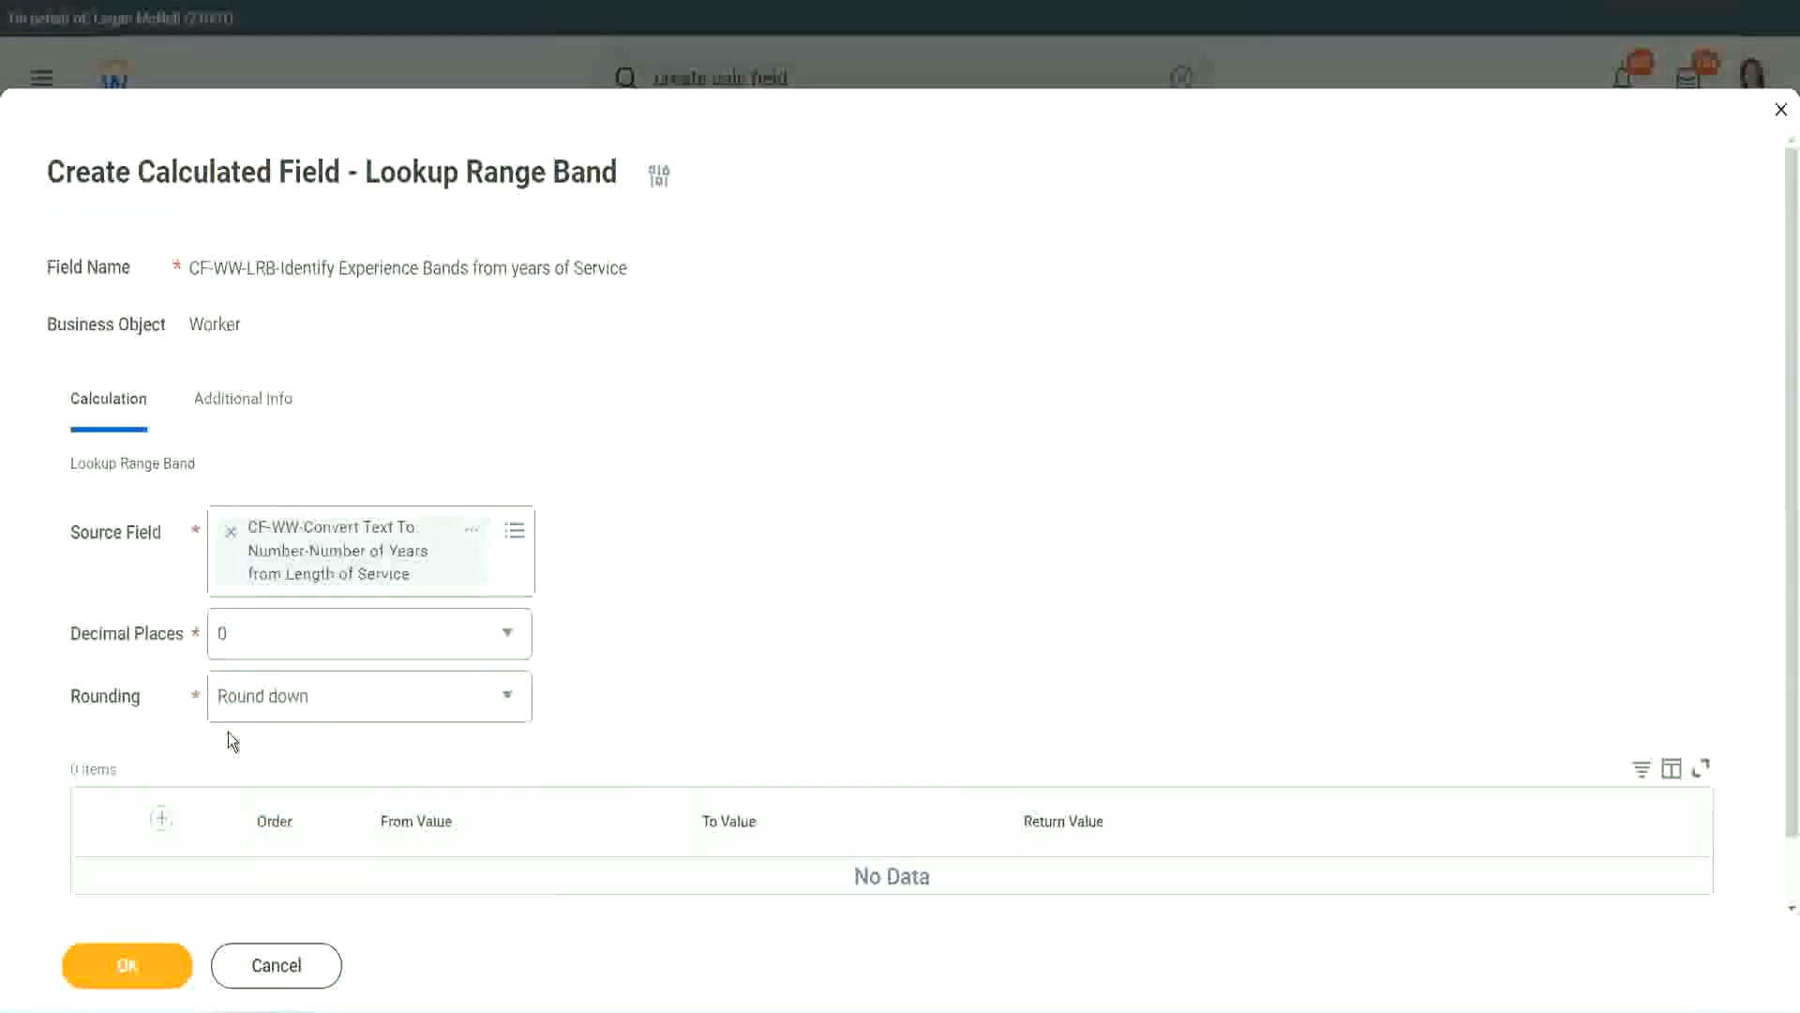
# - Show the Rounding options: Round, Round down, Round half down and Round up
pyautogui.click(288, 703)
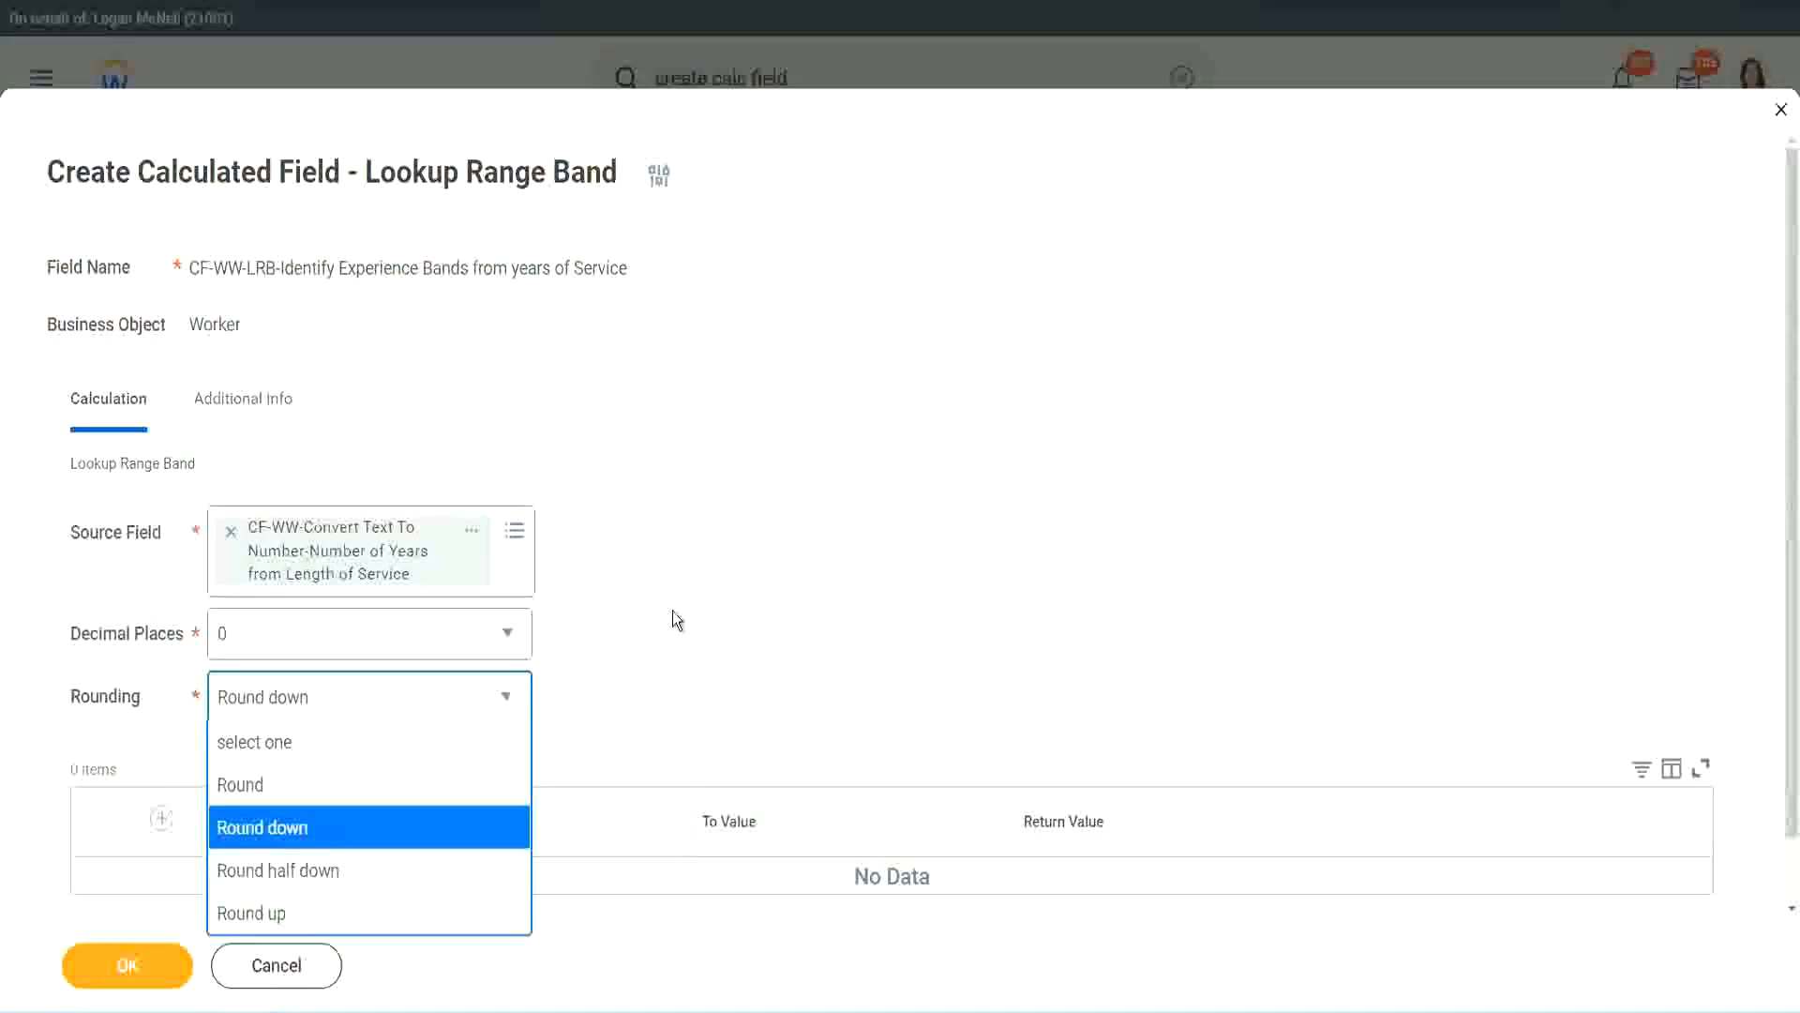
# - Change Rounding from Round down to Round and add the first band row
pyautogui.click(633, 690)
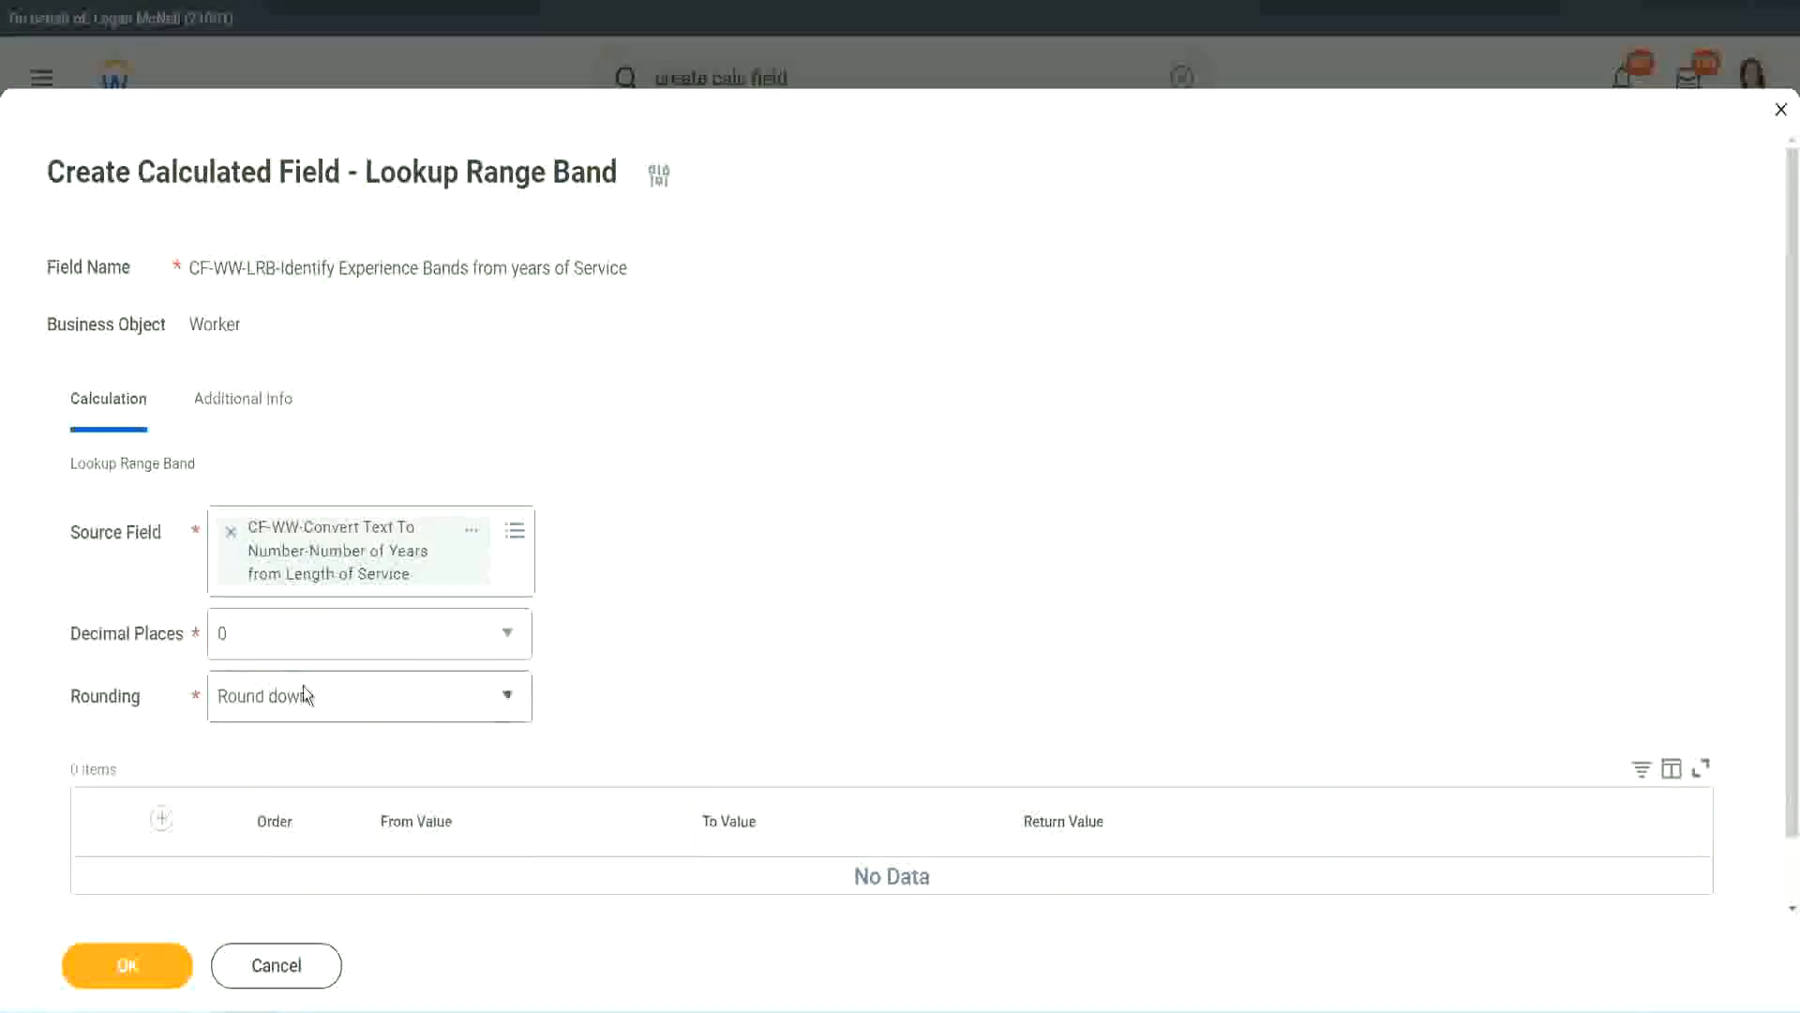
pyautogui.click(312, 710)
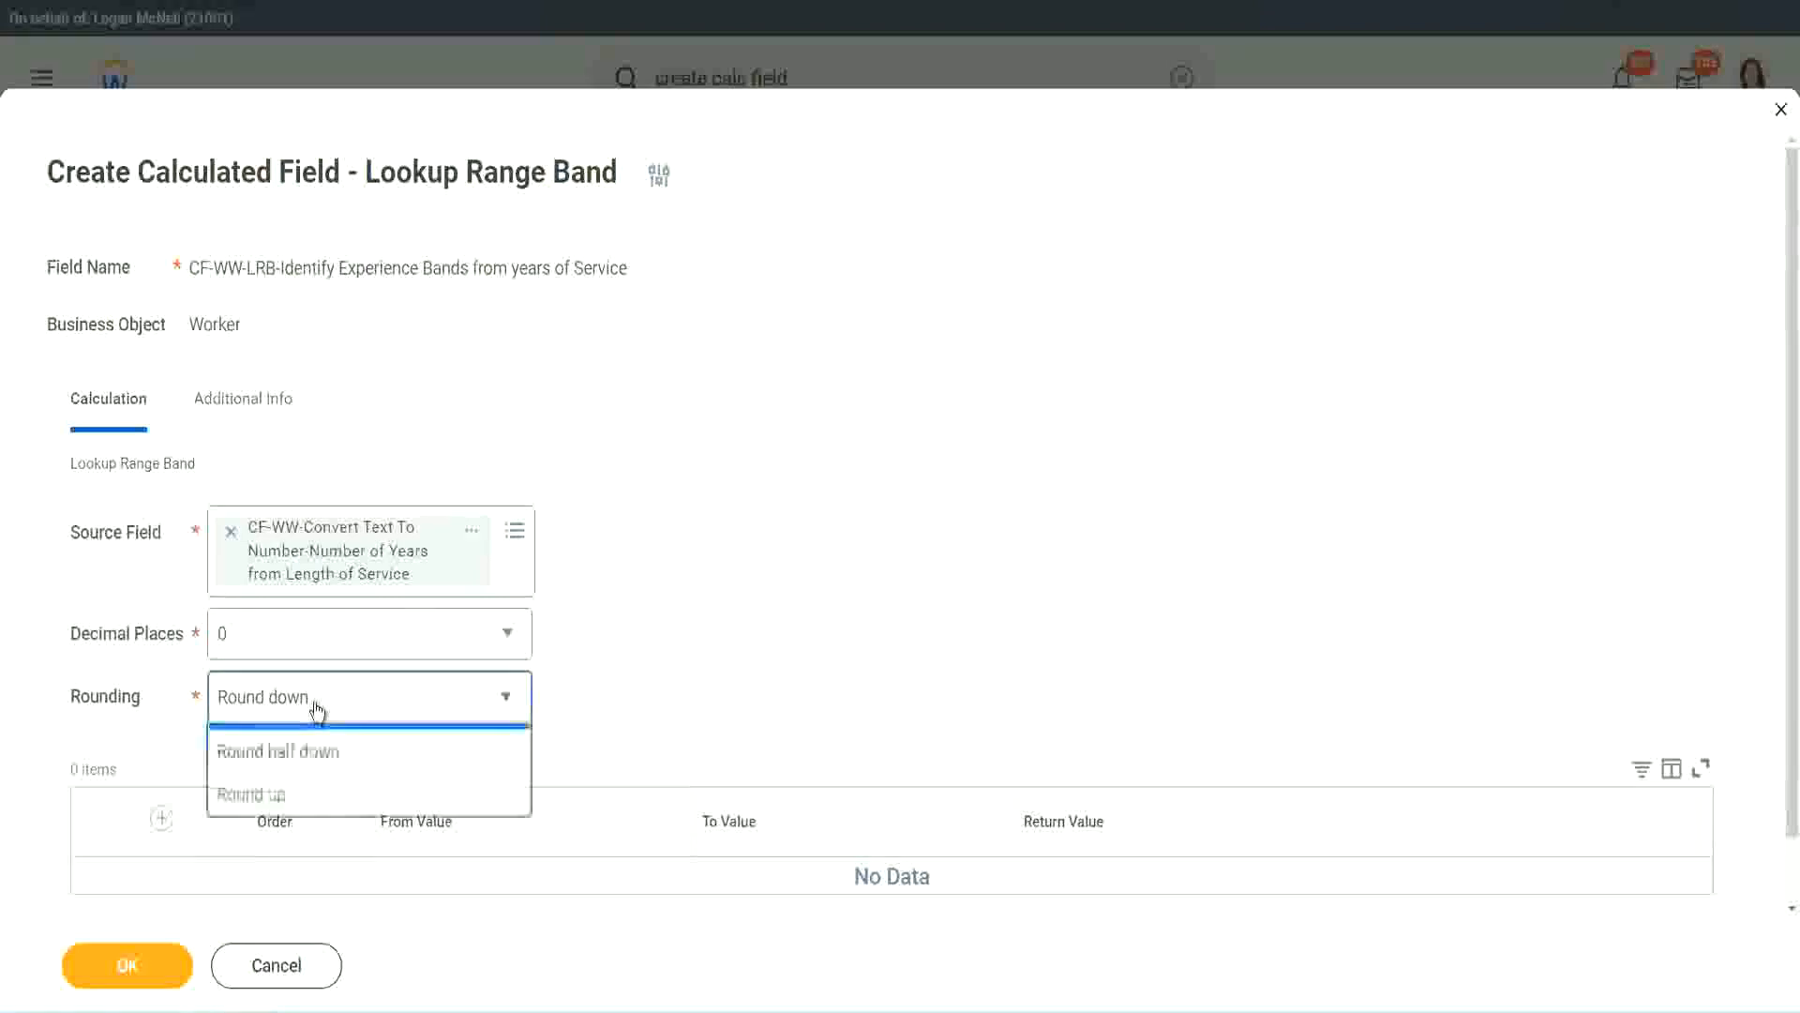
pyautogui.click(298, 788)
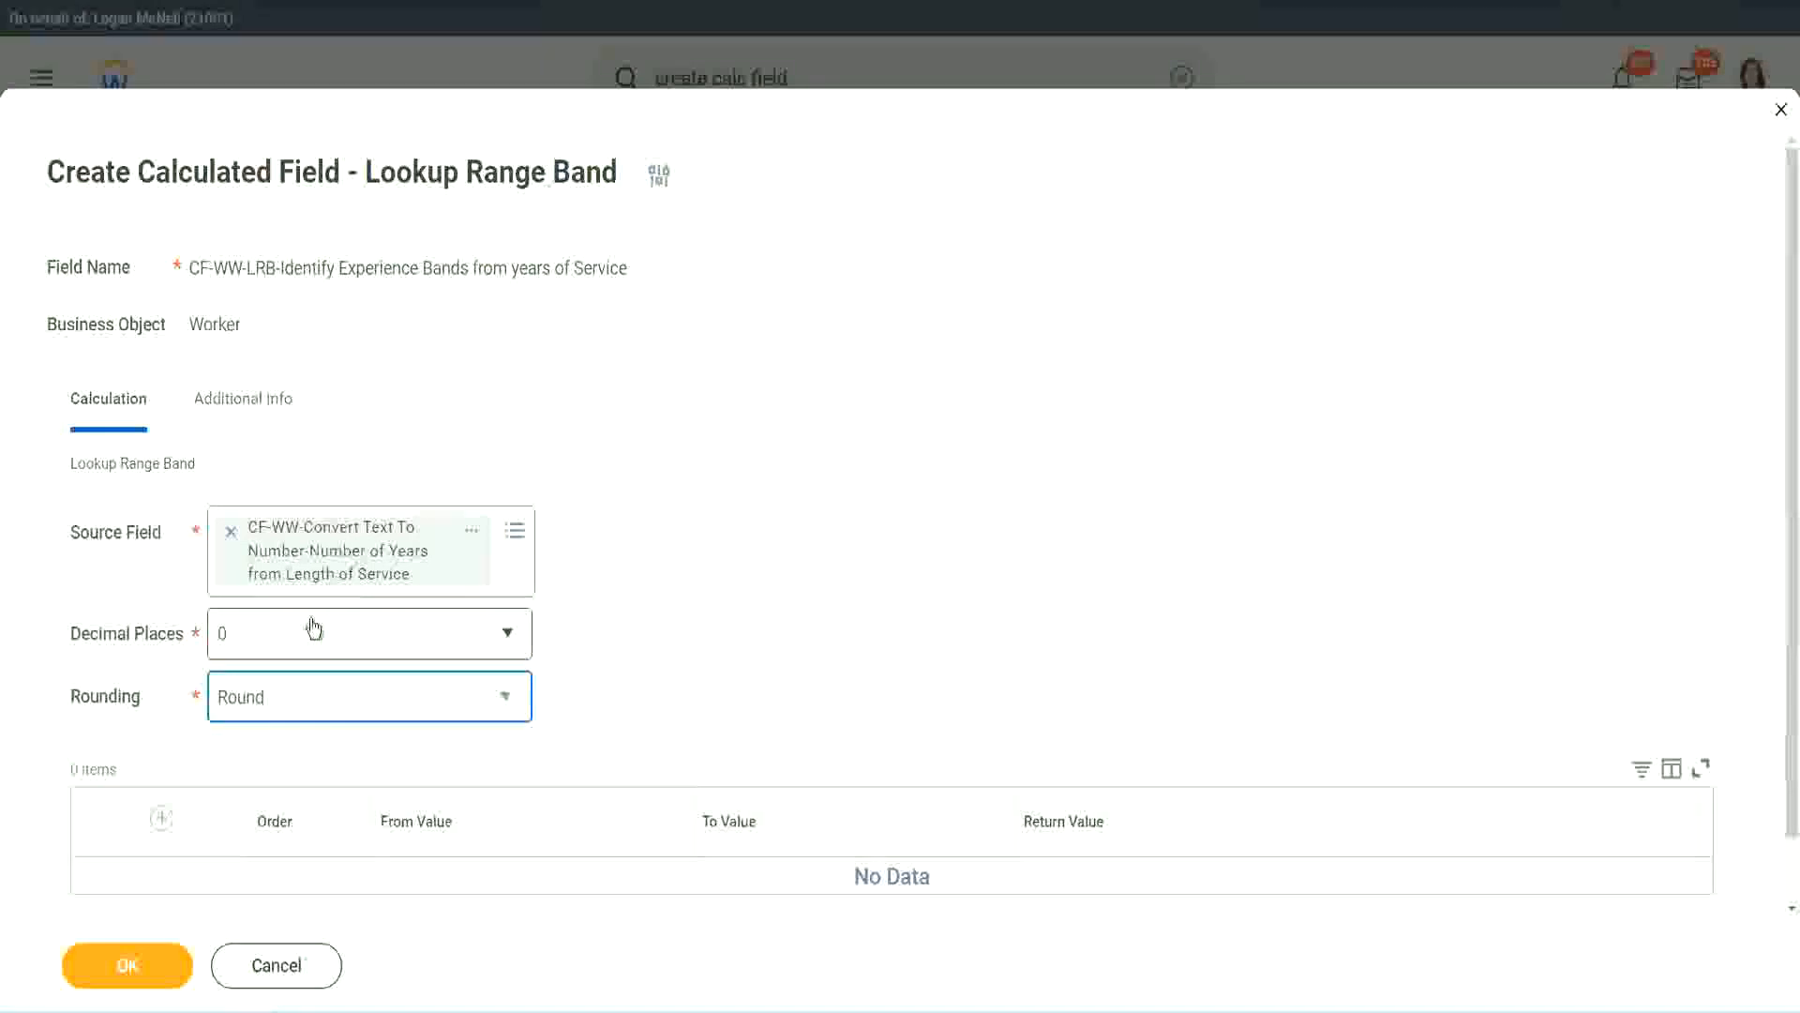
pyautogui.click(164, 820)
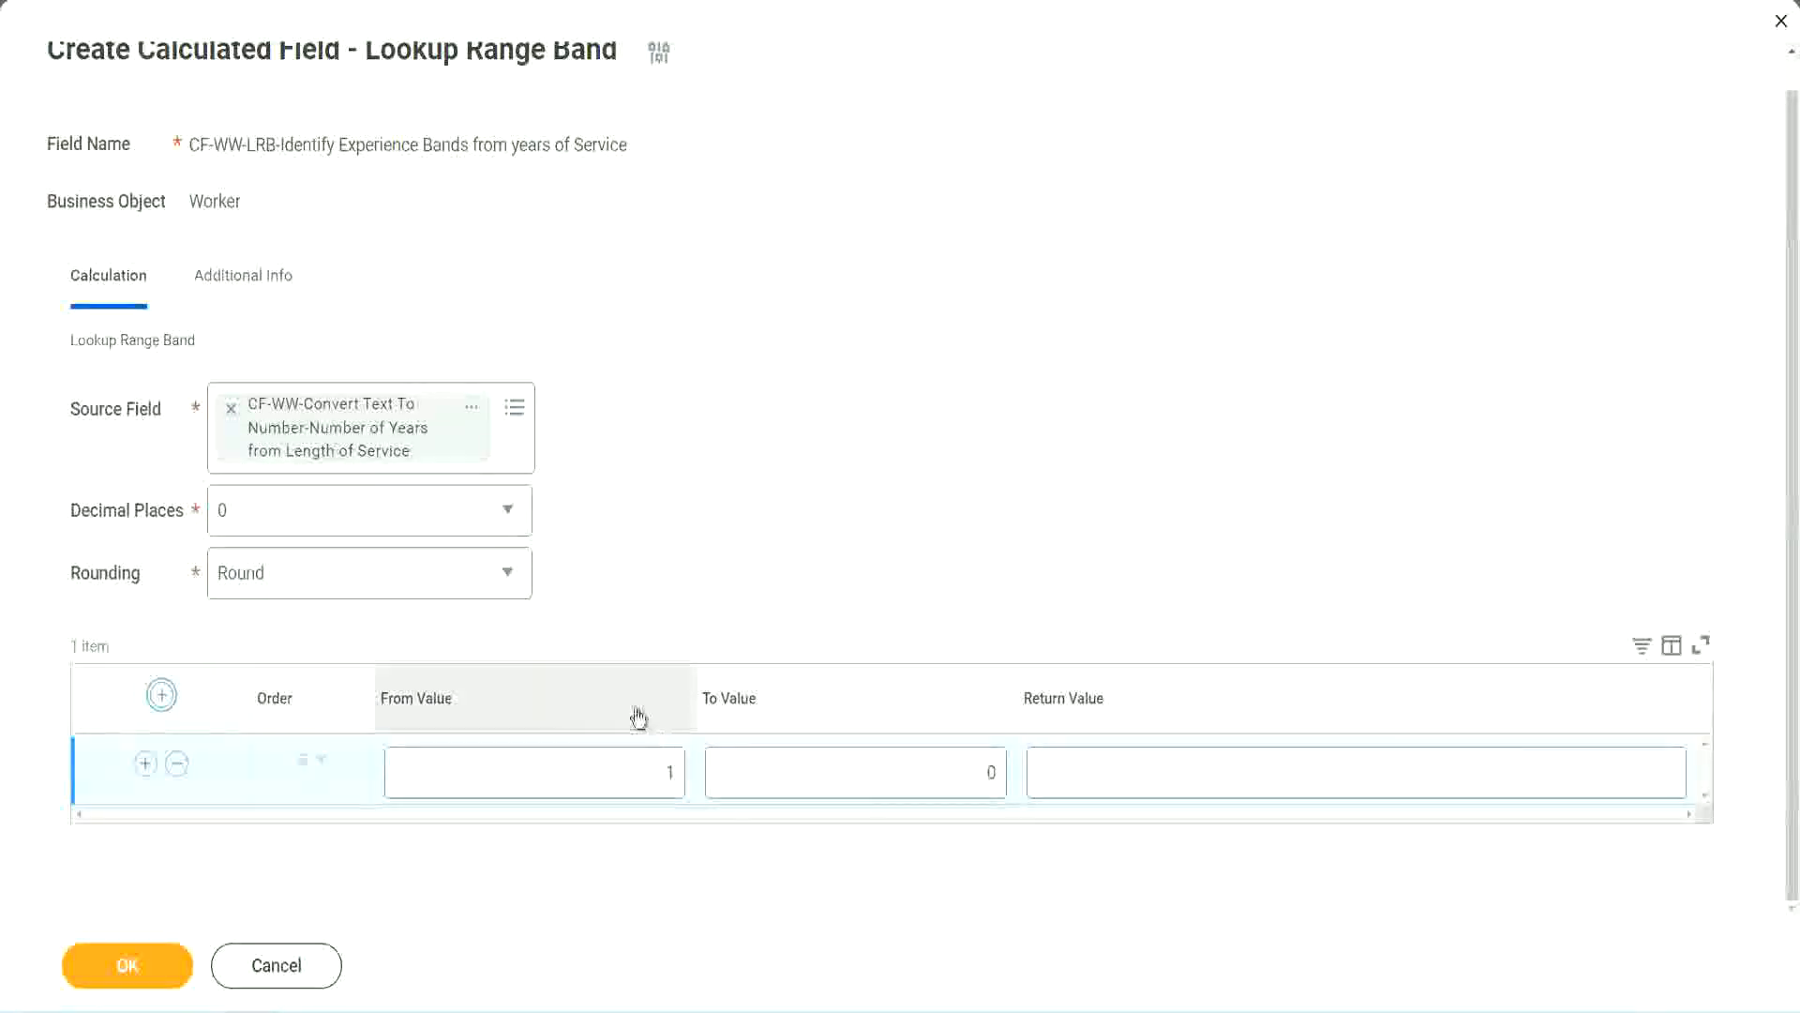
# - Set the first band to From Value 0, To Value 7, returning Amateur
pyautogui.click(663, 792)
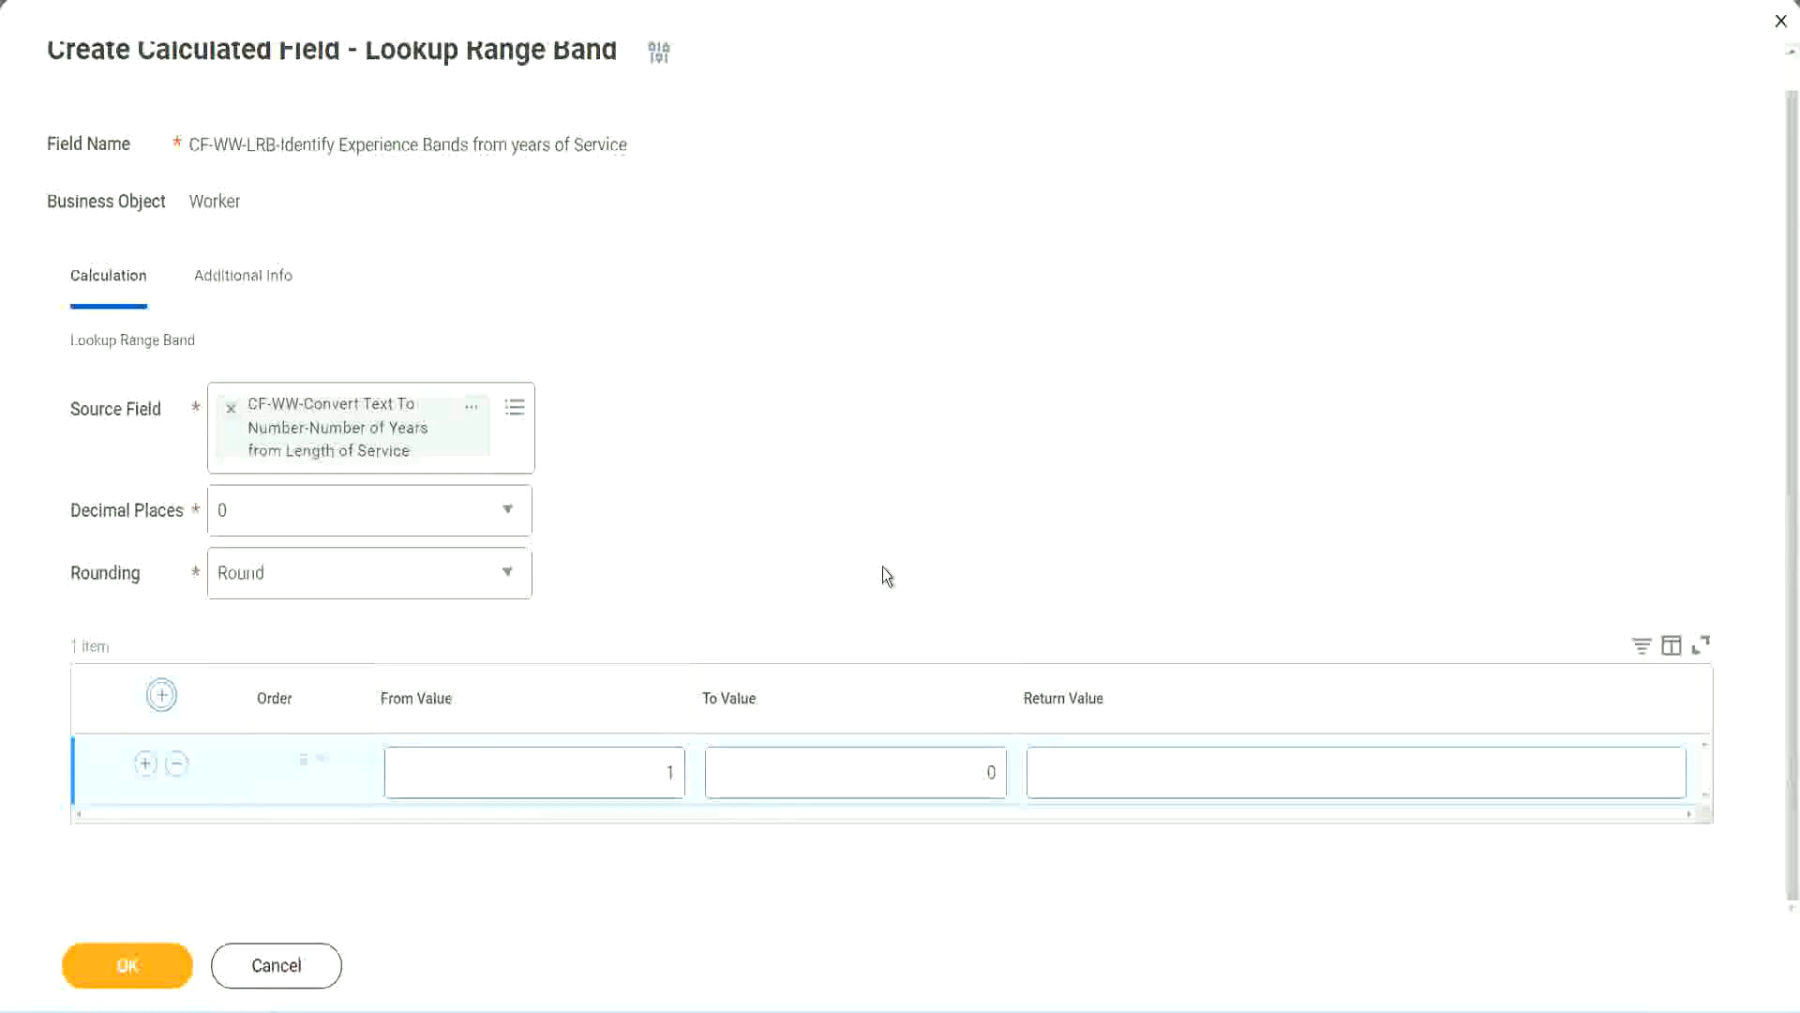
pyautogui.doubleClick(658, 778)
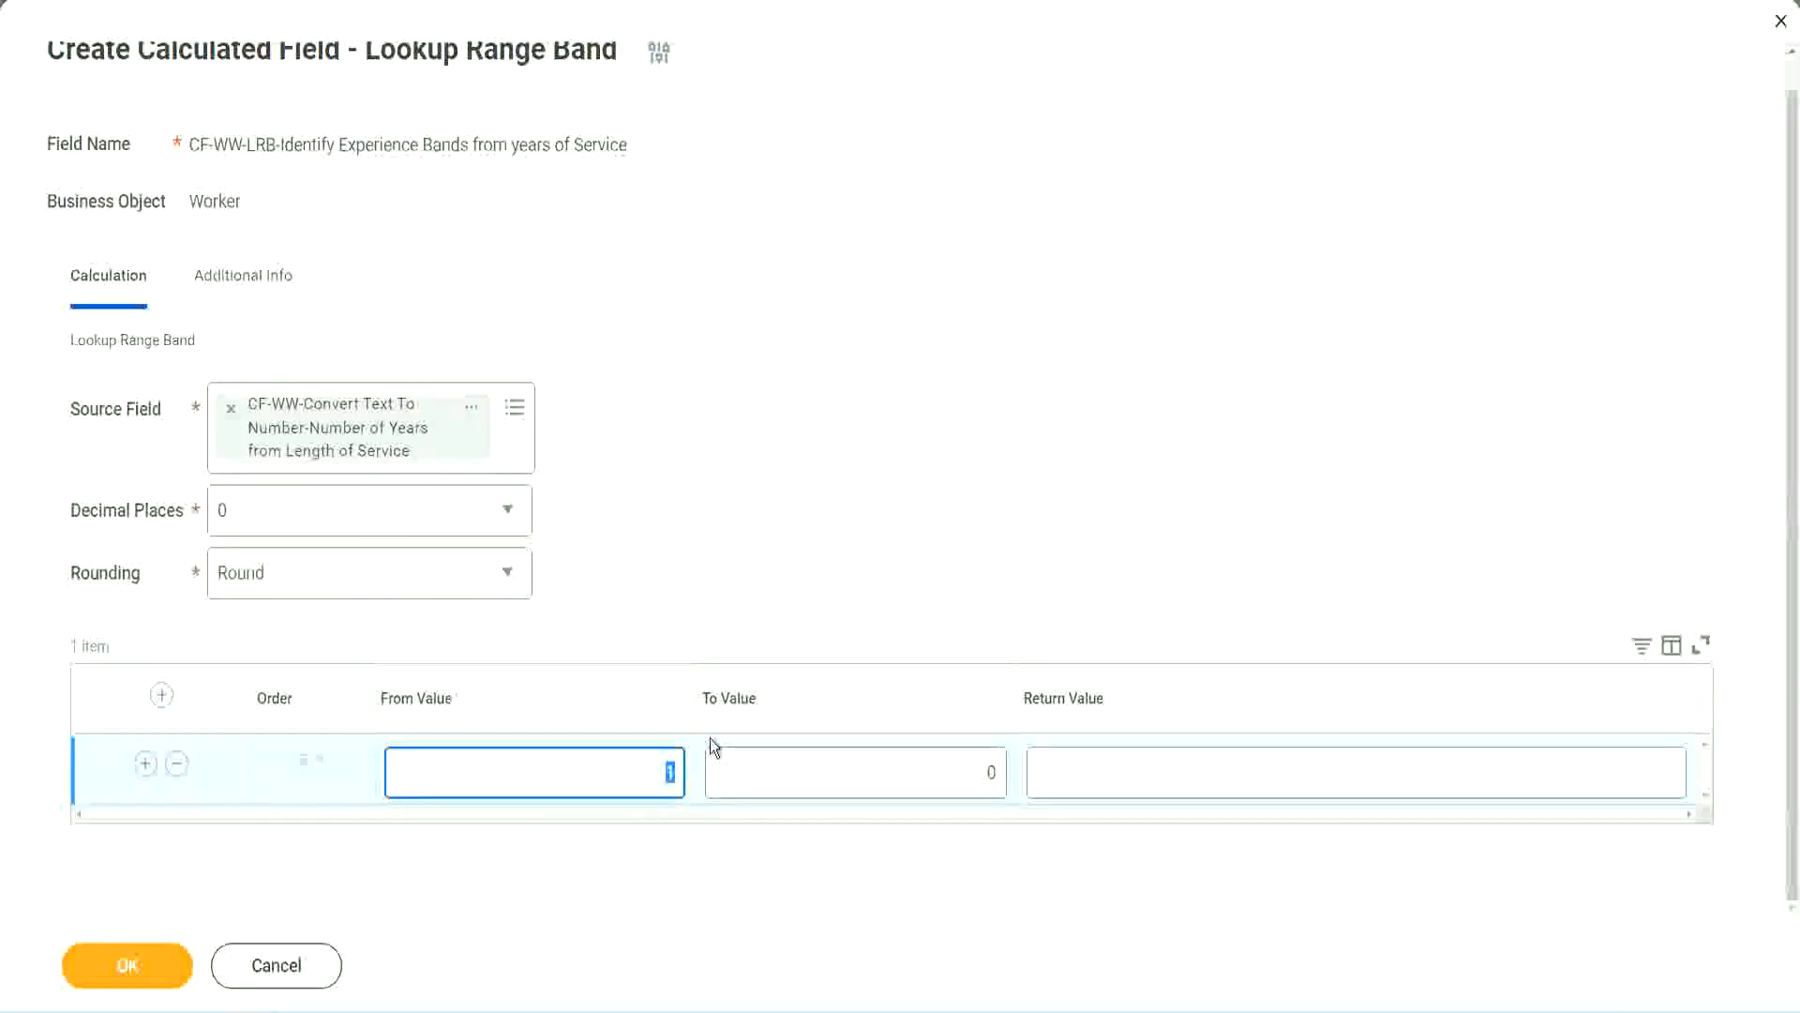
pyautogui.write('0')
pyautogui.press('Tab')
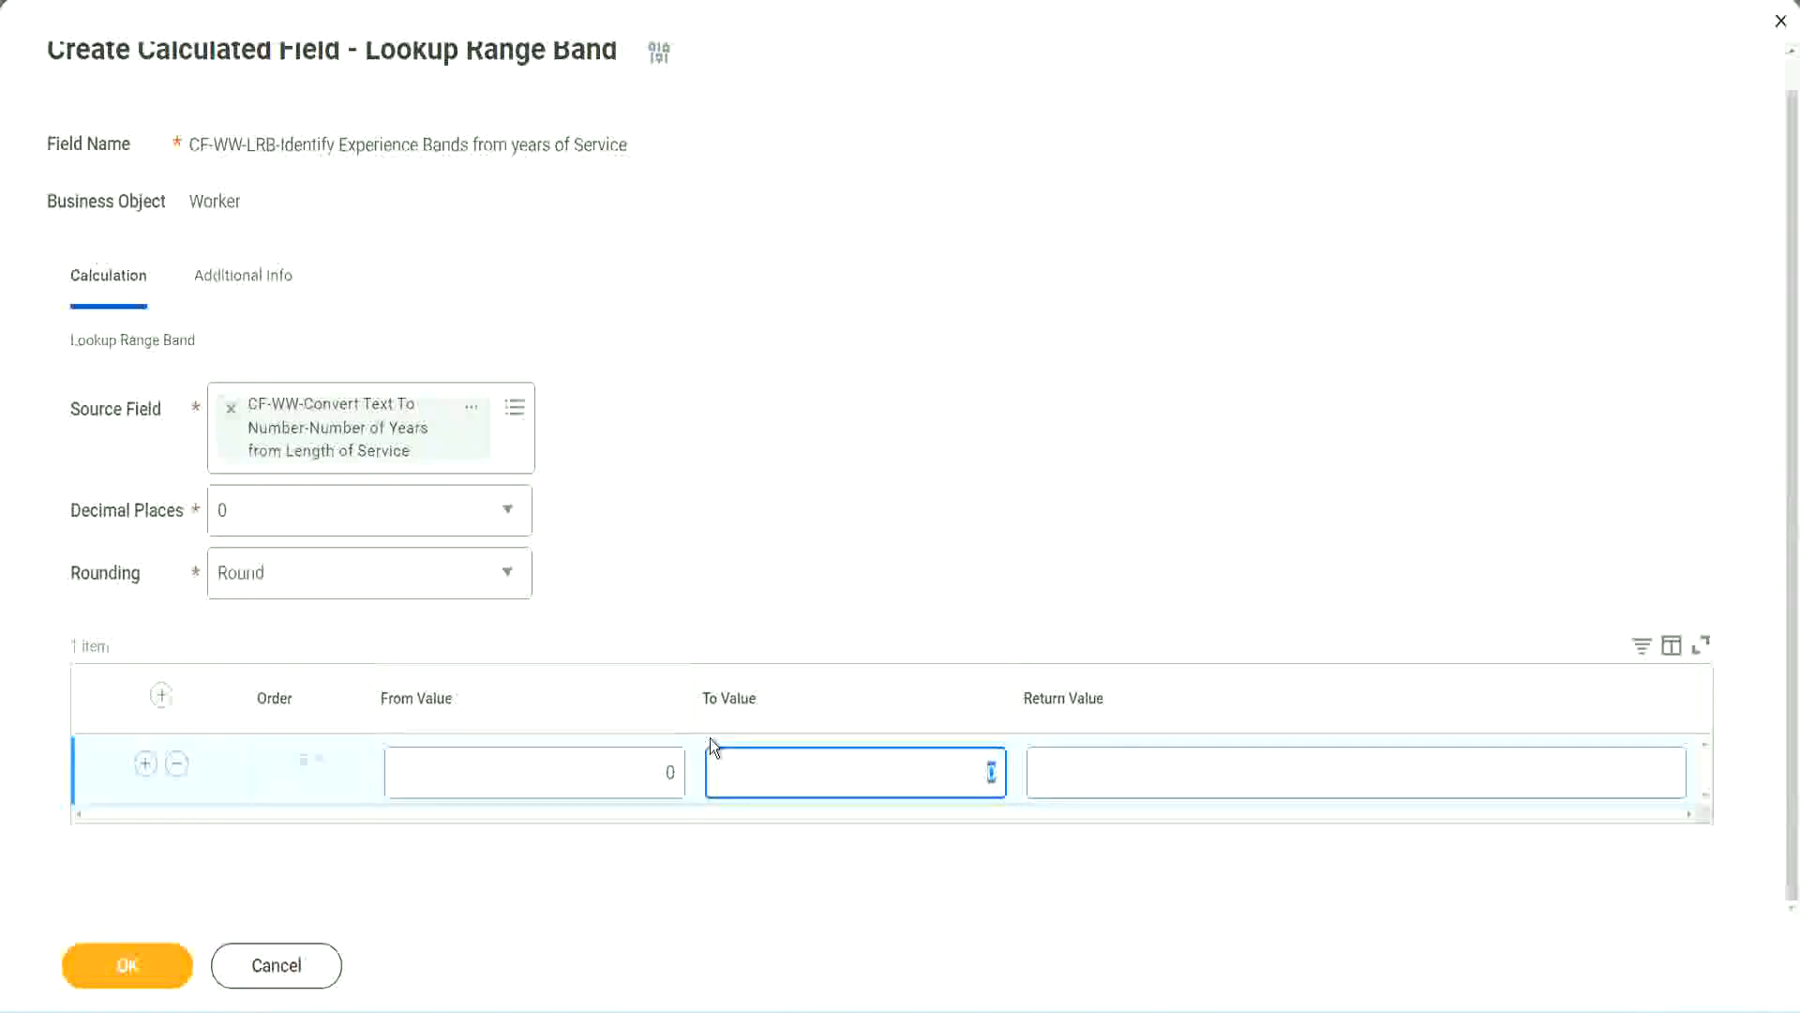
pyautogui.write('7')
pyautogui.press('Tab')
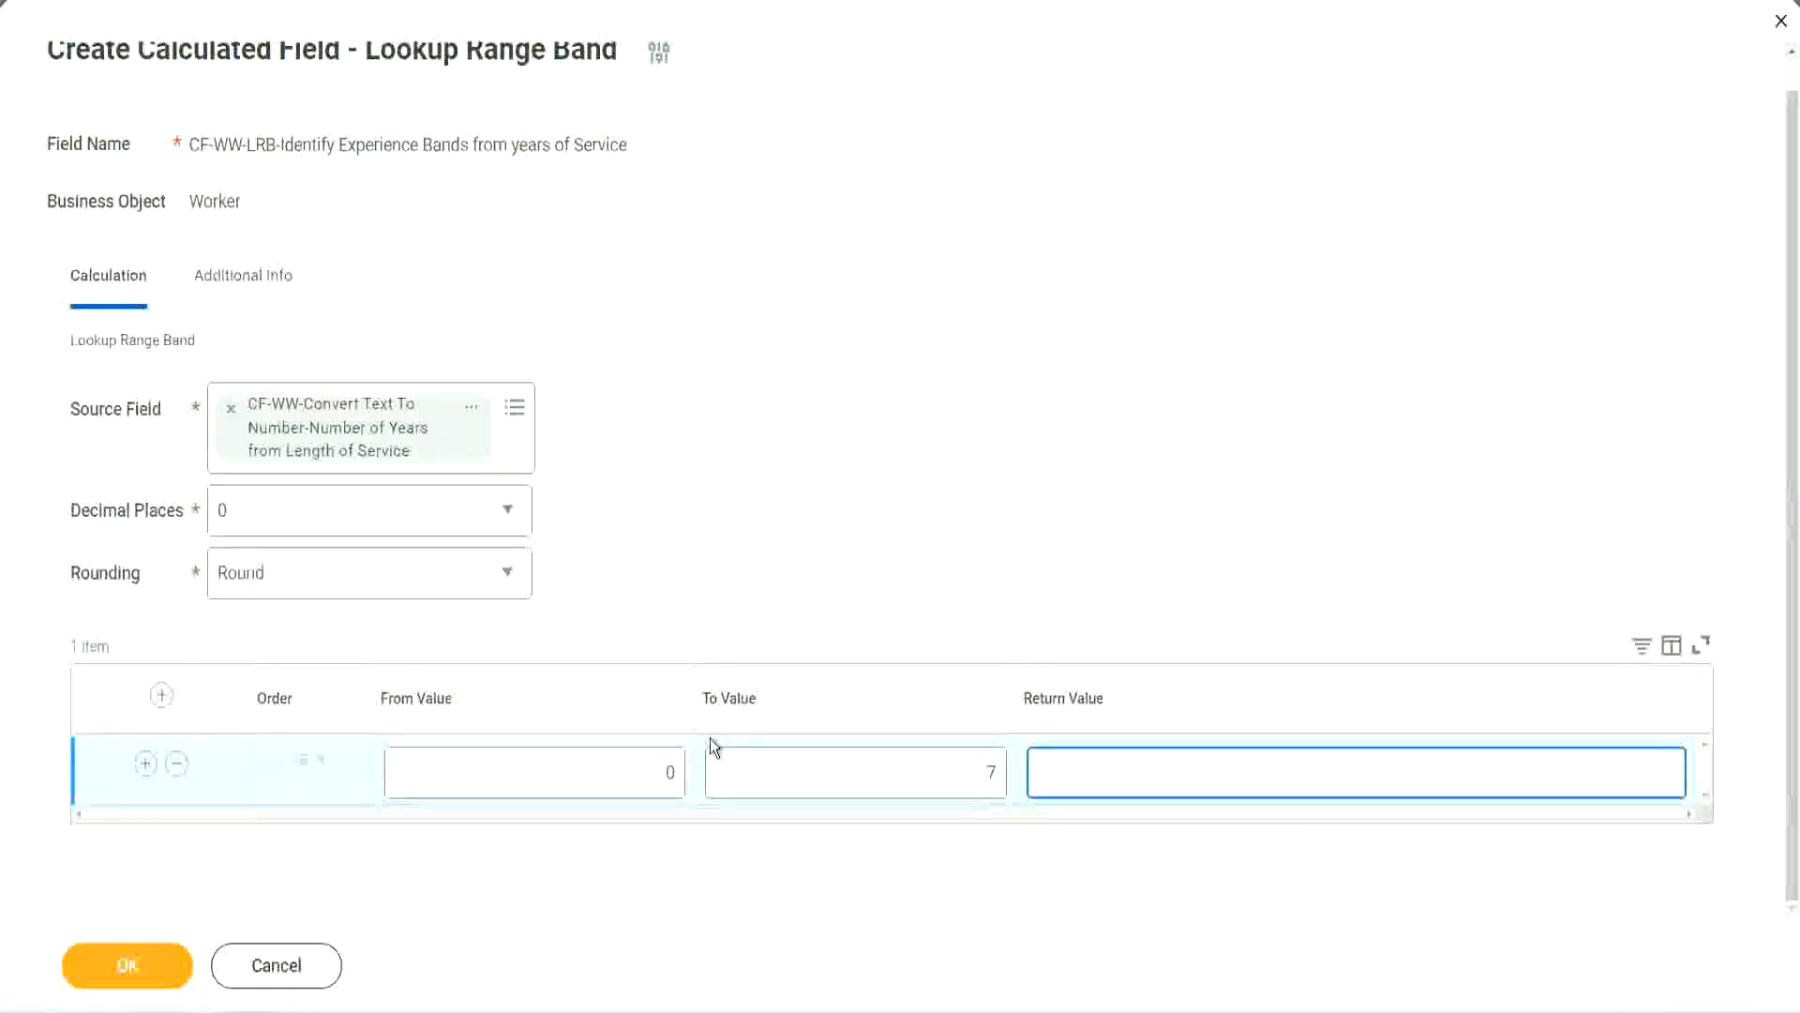
pyautogui.write('Amateur')
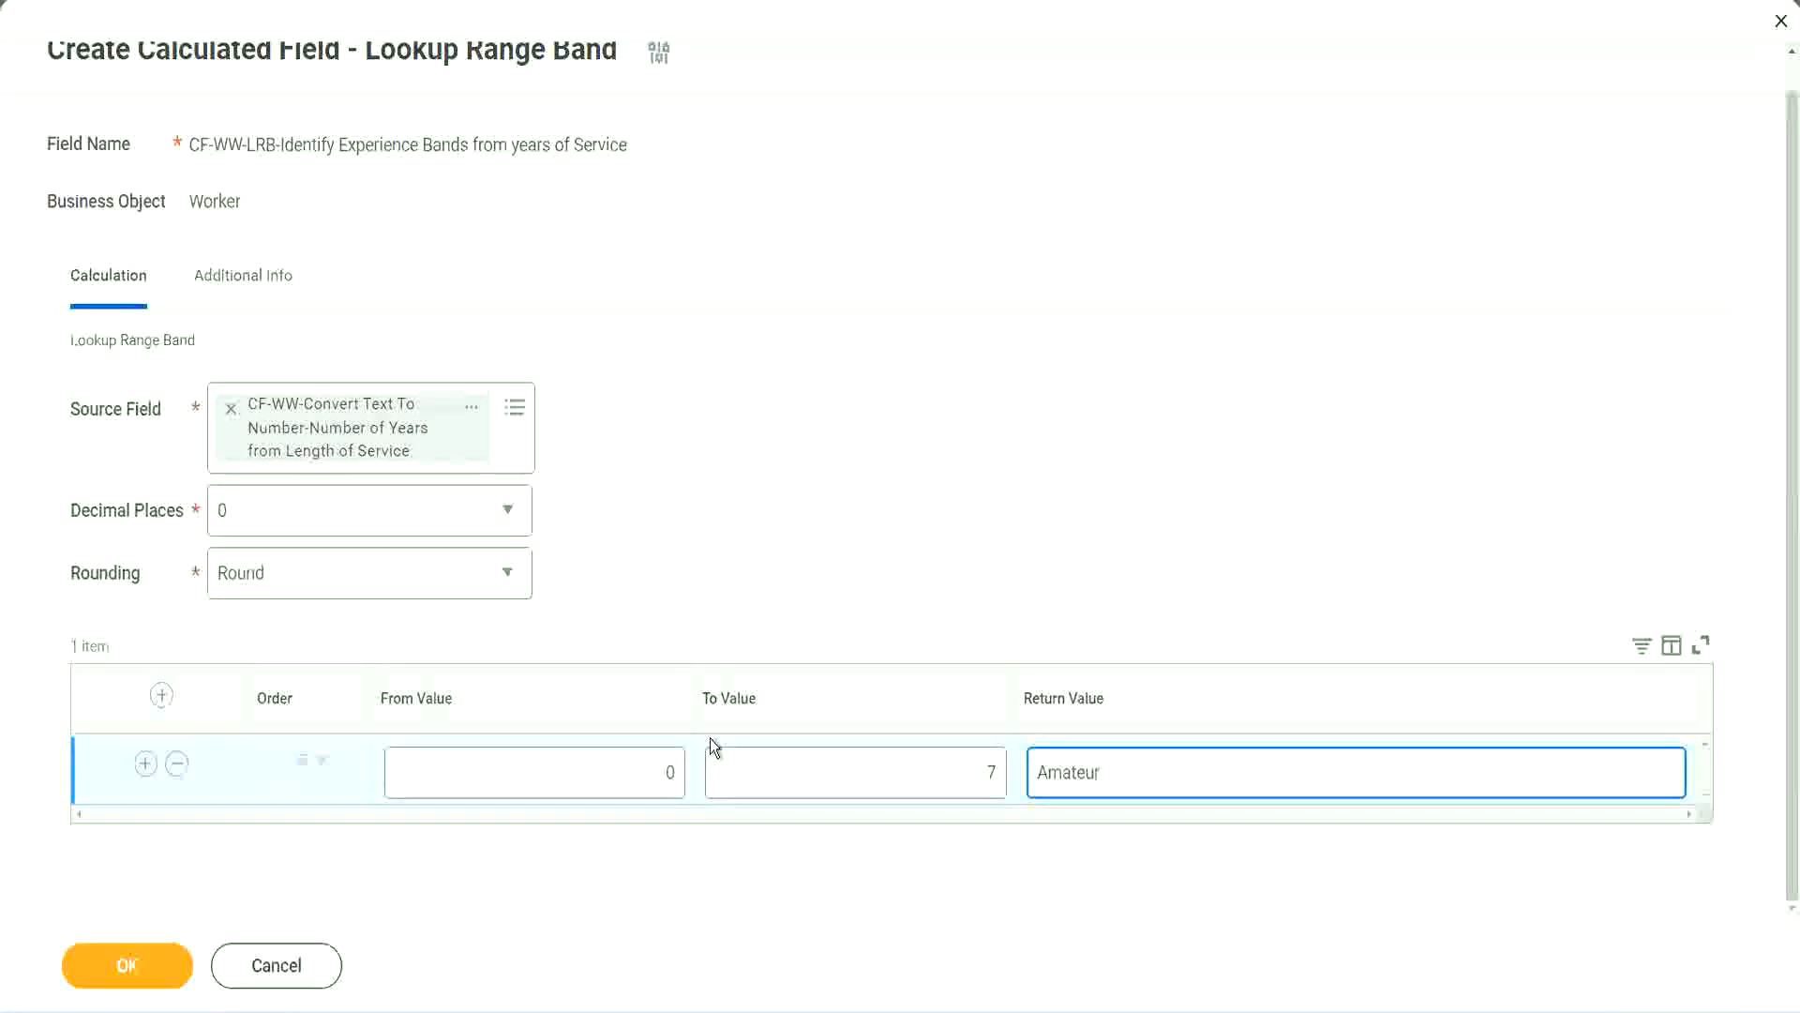
pyautogui.click(623, 784)
pyautogui.click(964, 757)
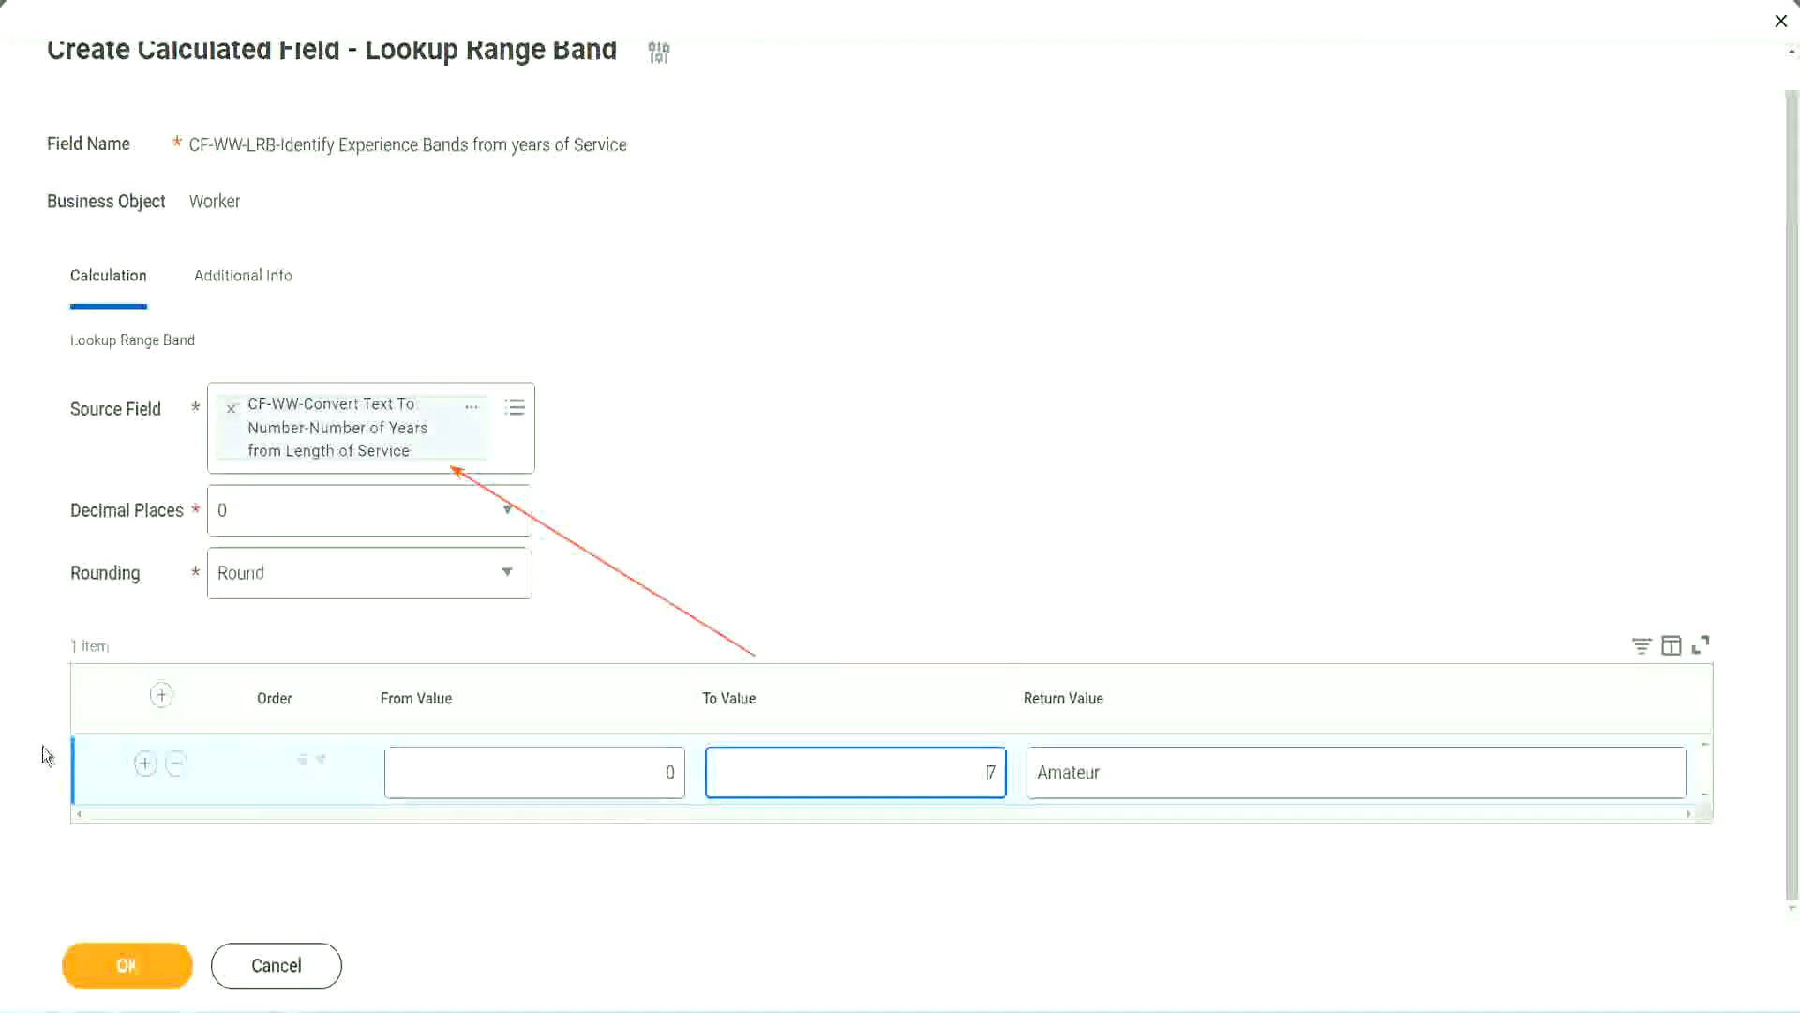
# - Add a second band running 8 to 15 that returns Experienced
pyautogui.click(145, 765)
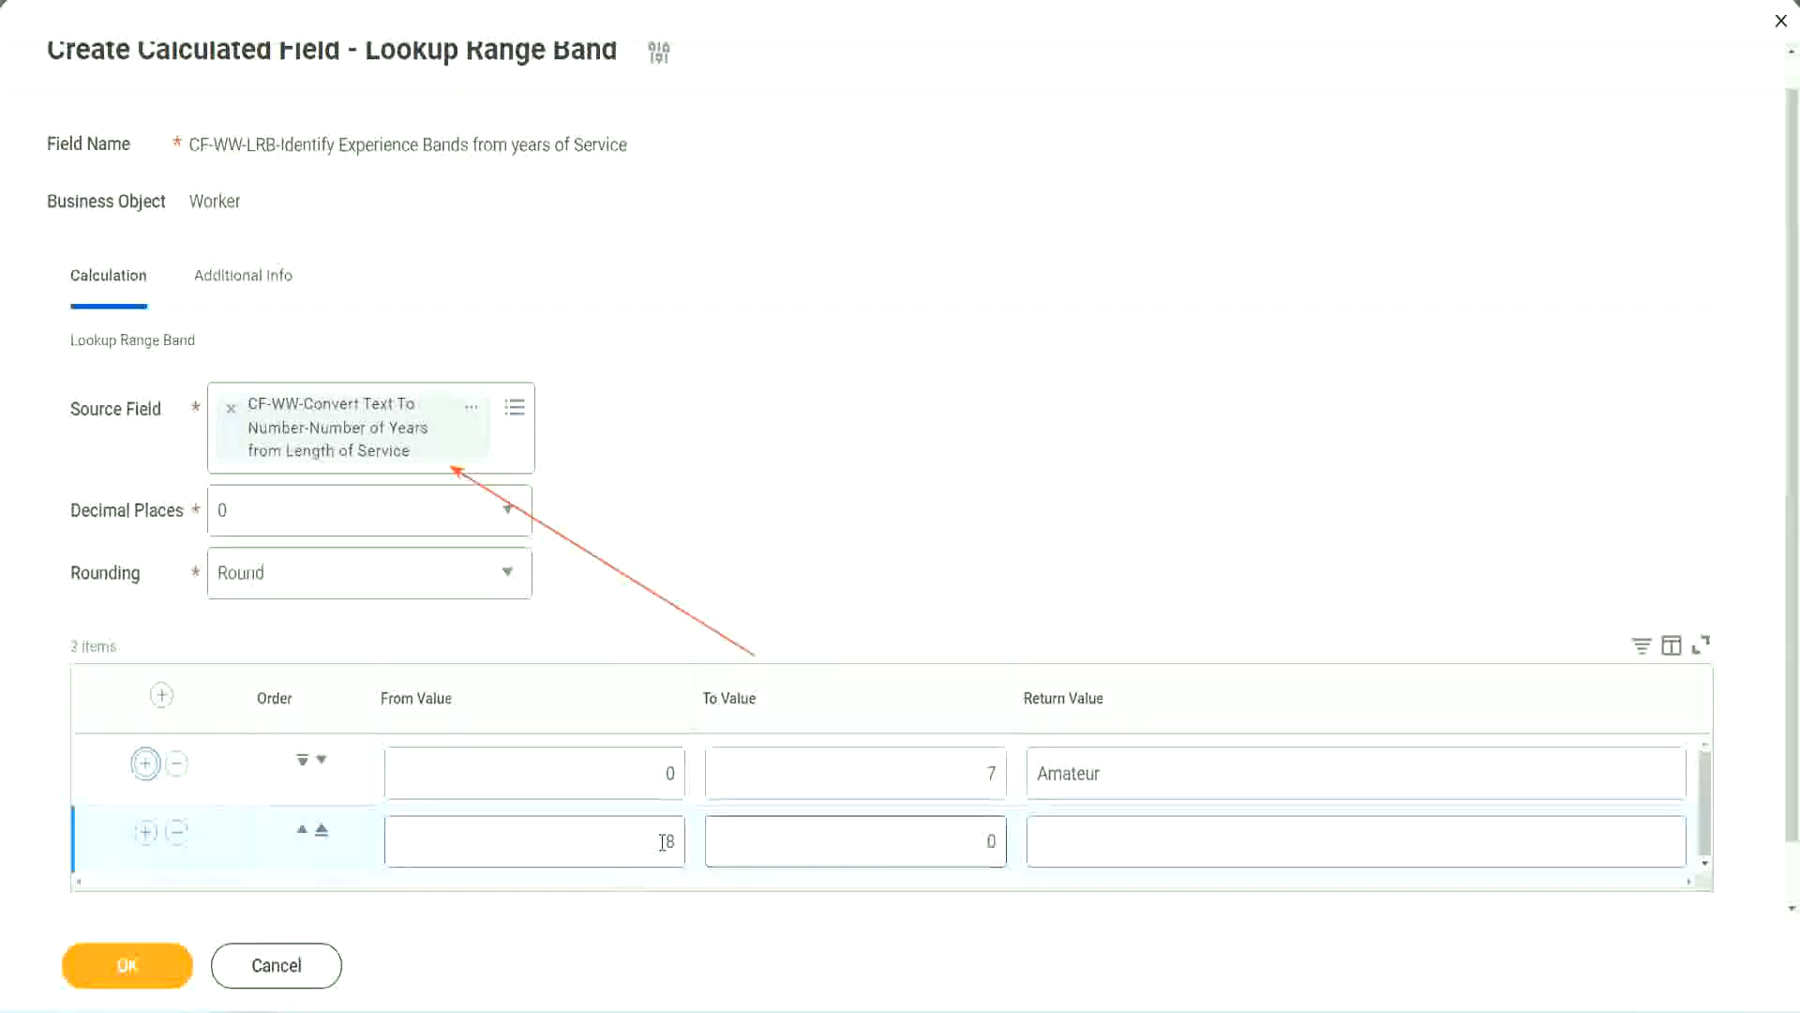
pyautogui.click(671, 841)
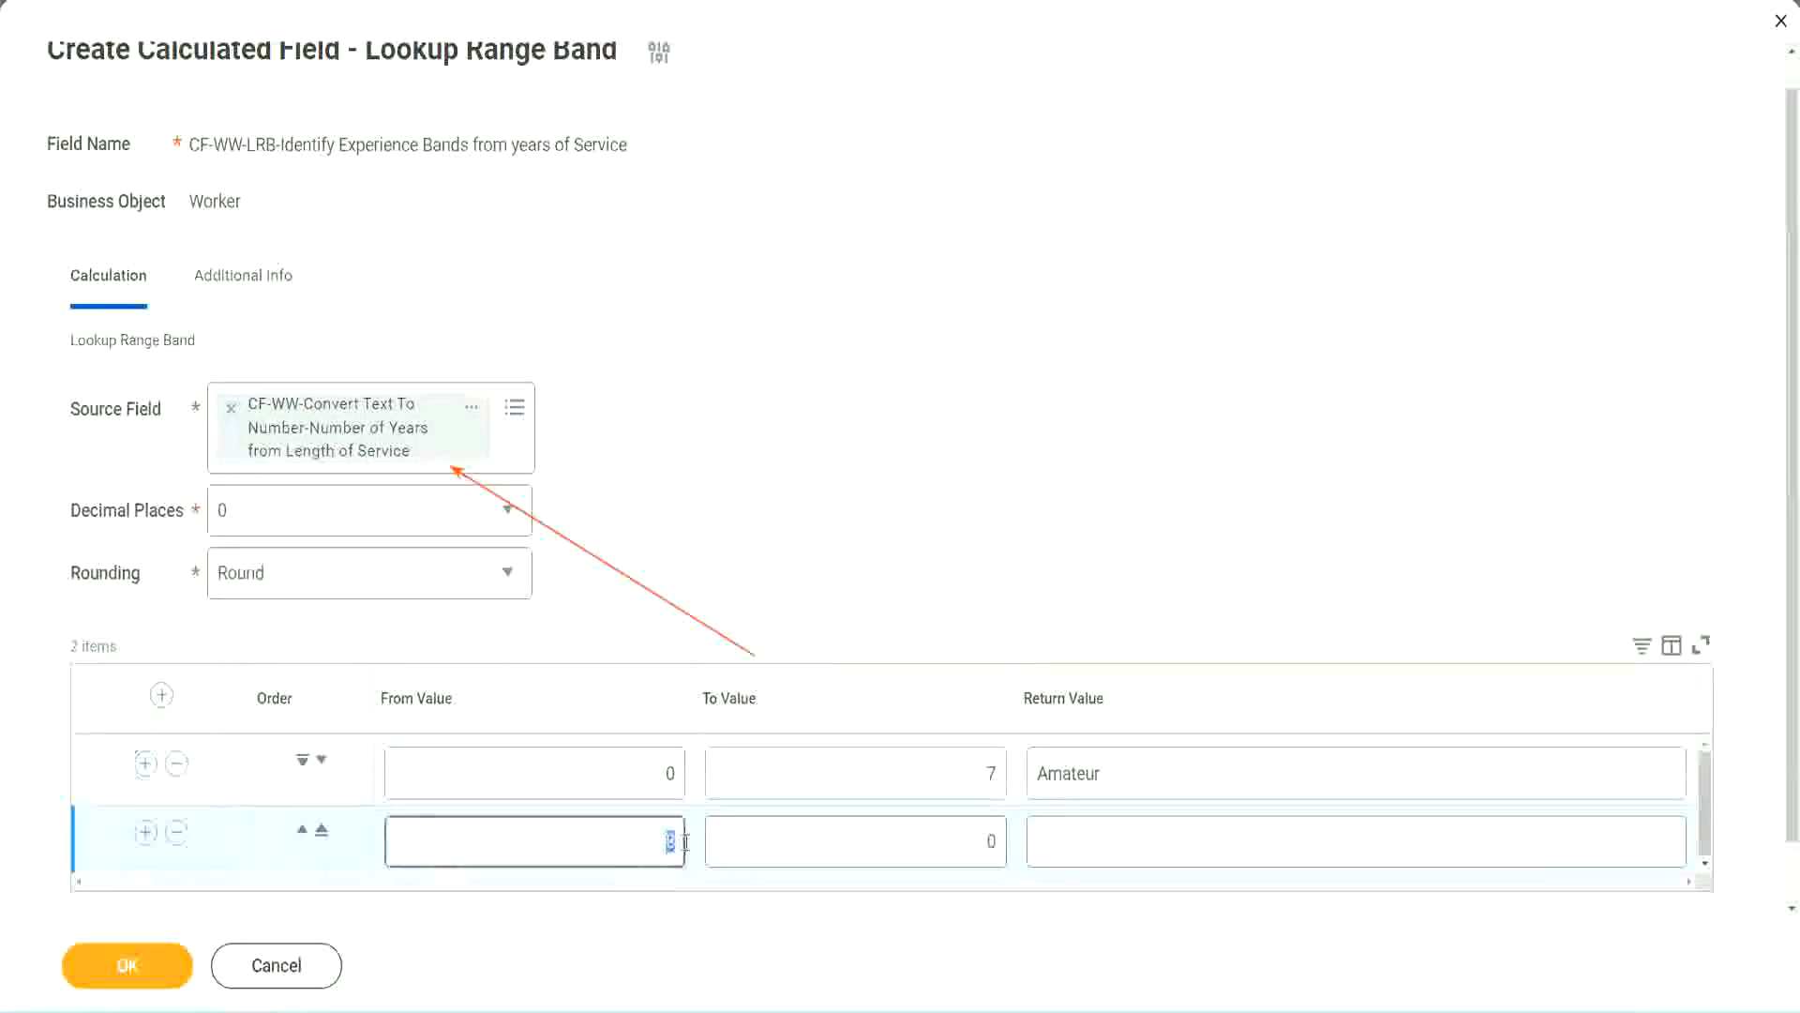
pyautogui.click(667, 773)
pyautogui.click(980, 779)
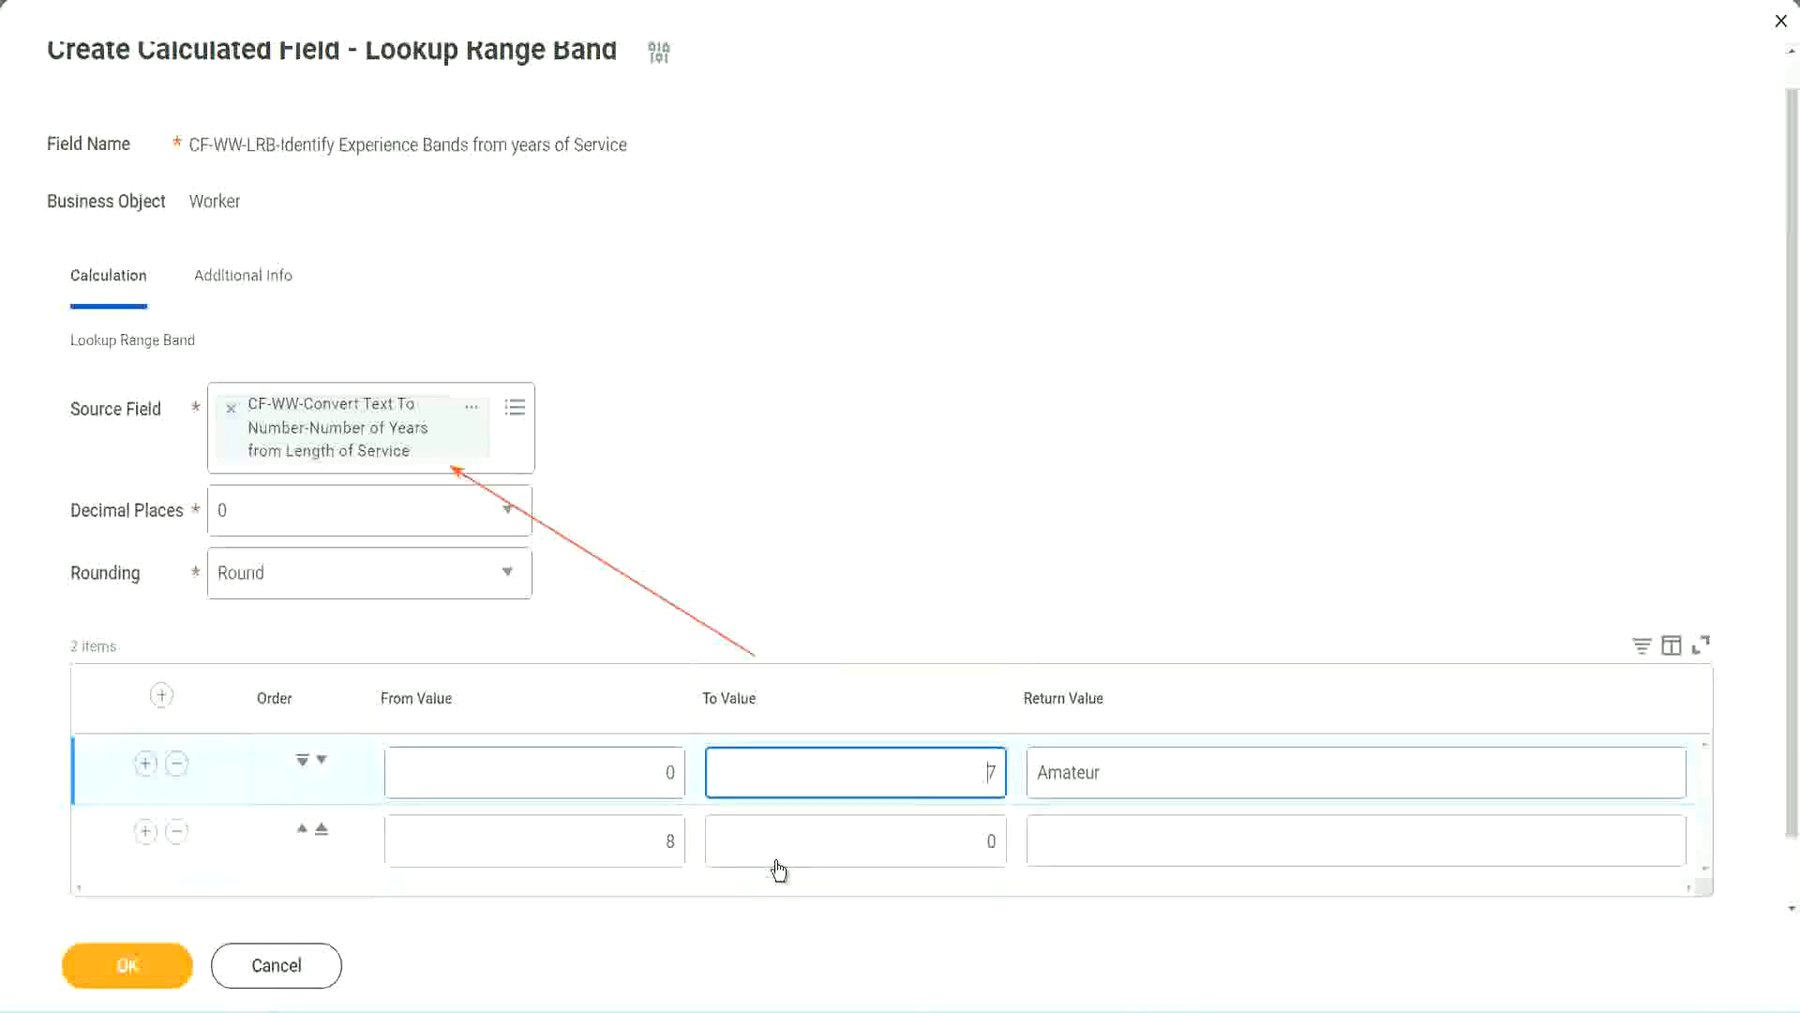
pyautogui.click(637, 842)
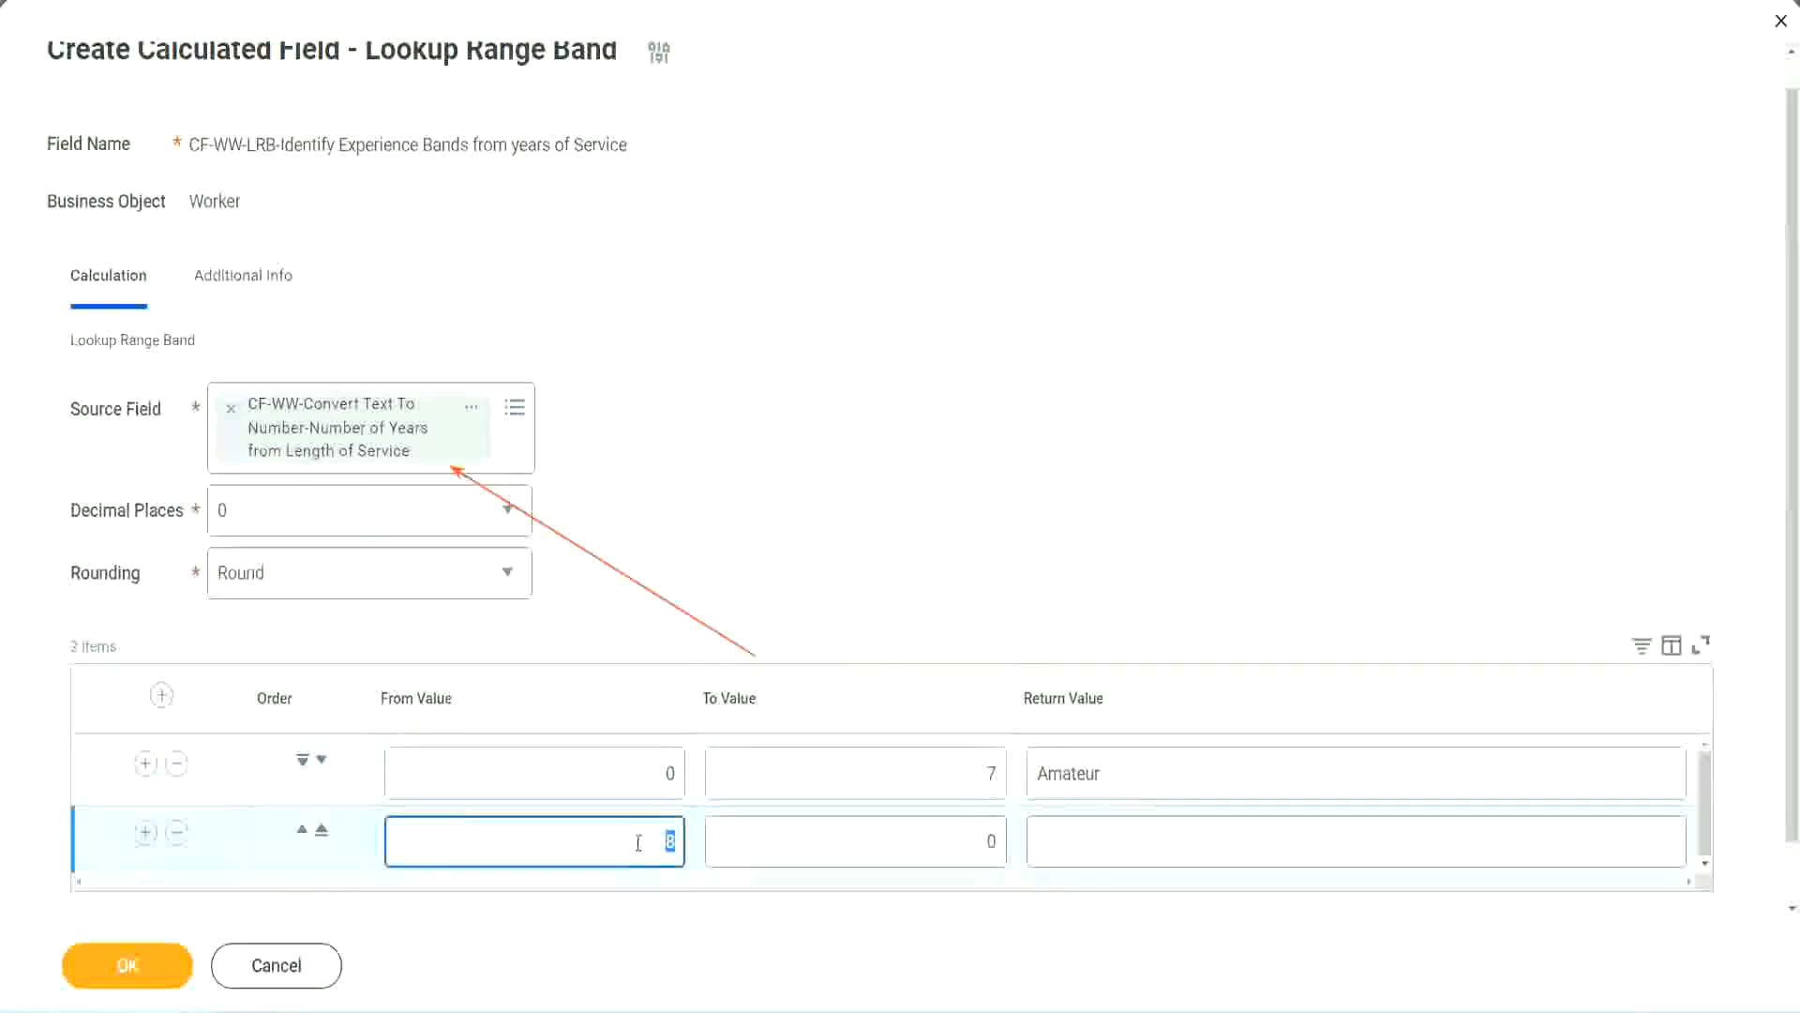
pyautogui.click(976, 841)
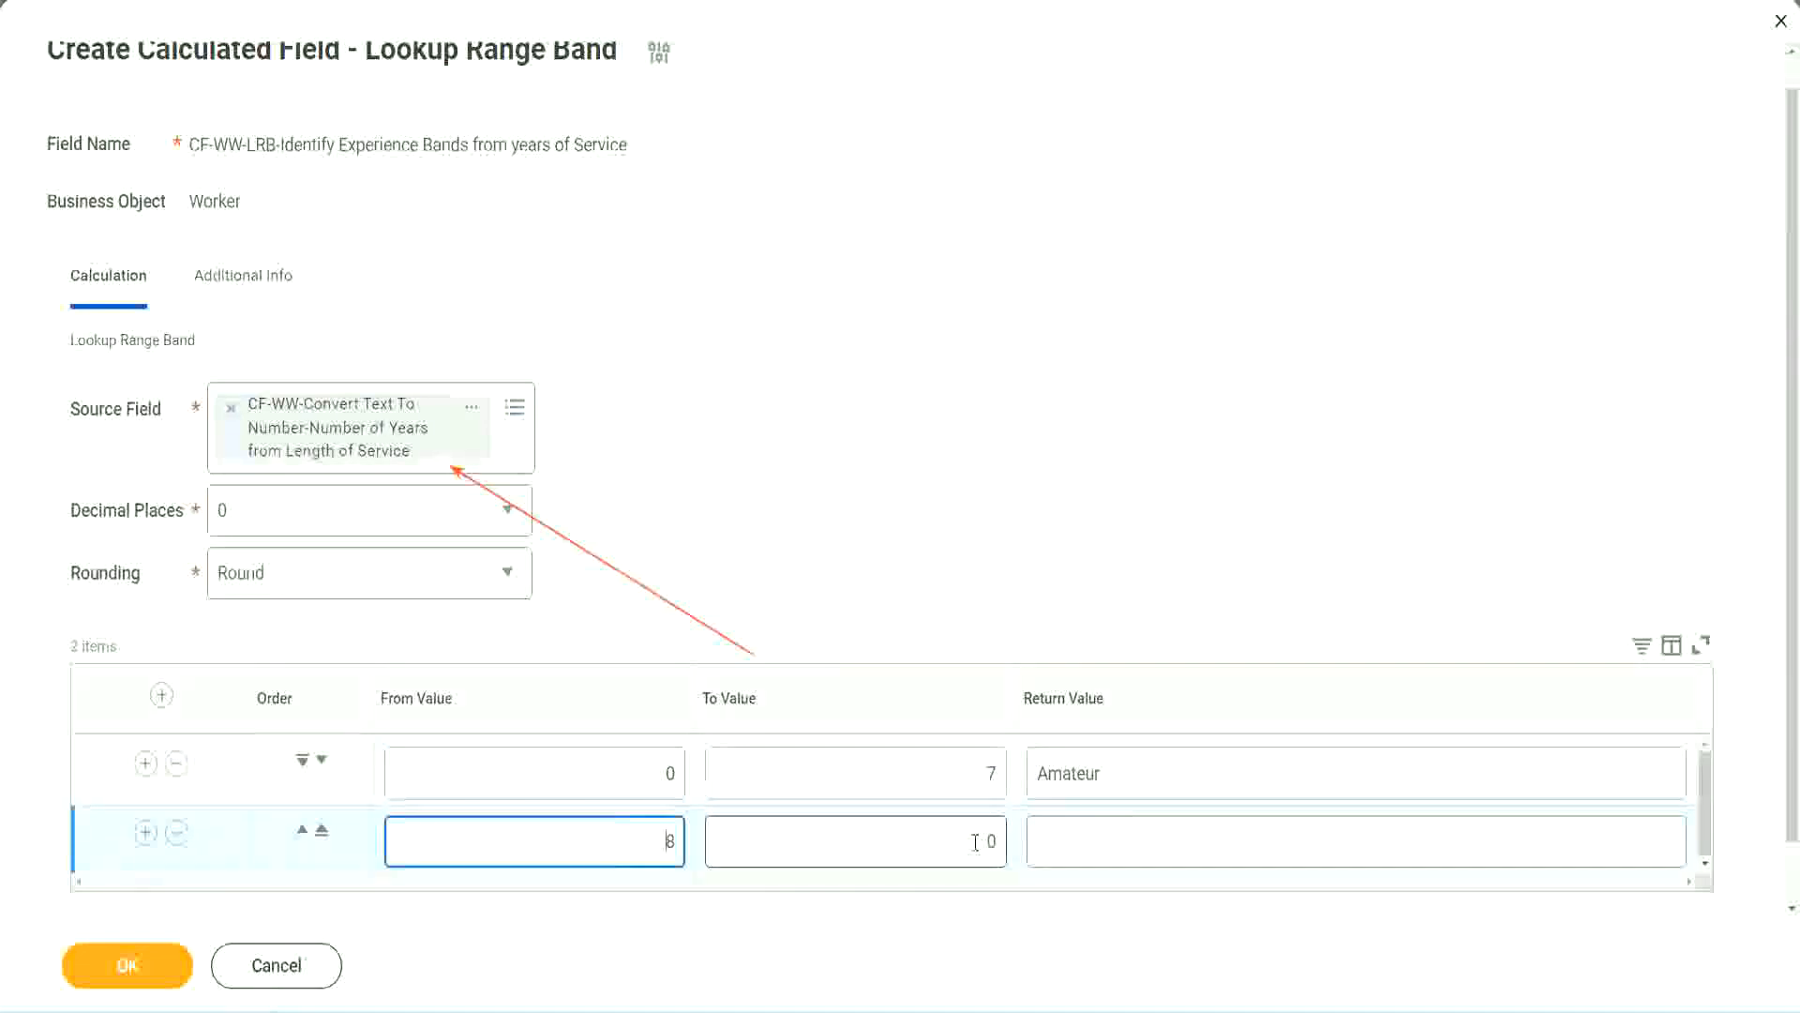
pyautogui.click(975, 841)
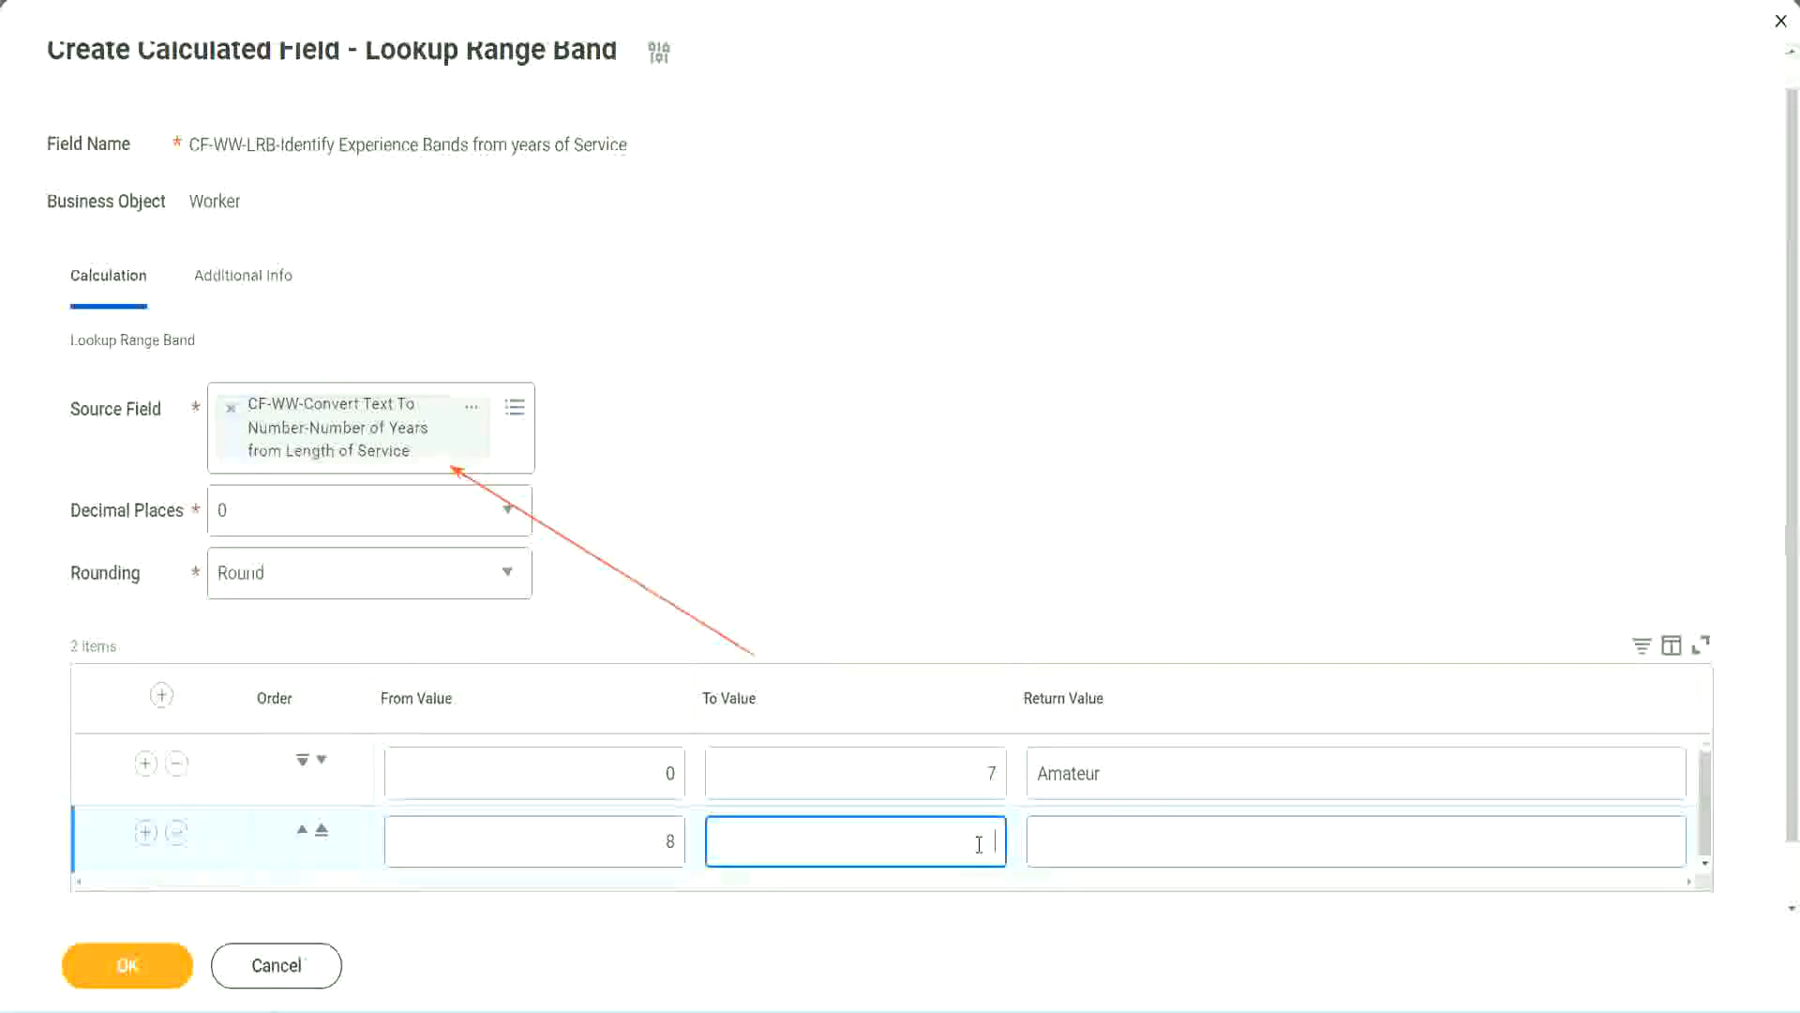
pyautogui.write('15')
pyautogui.click(1110, 836)
pyautogui.write('Ex')
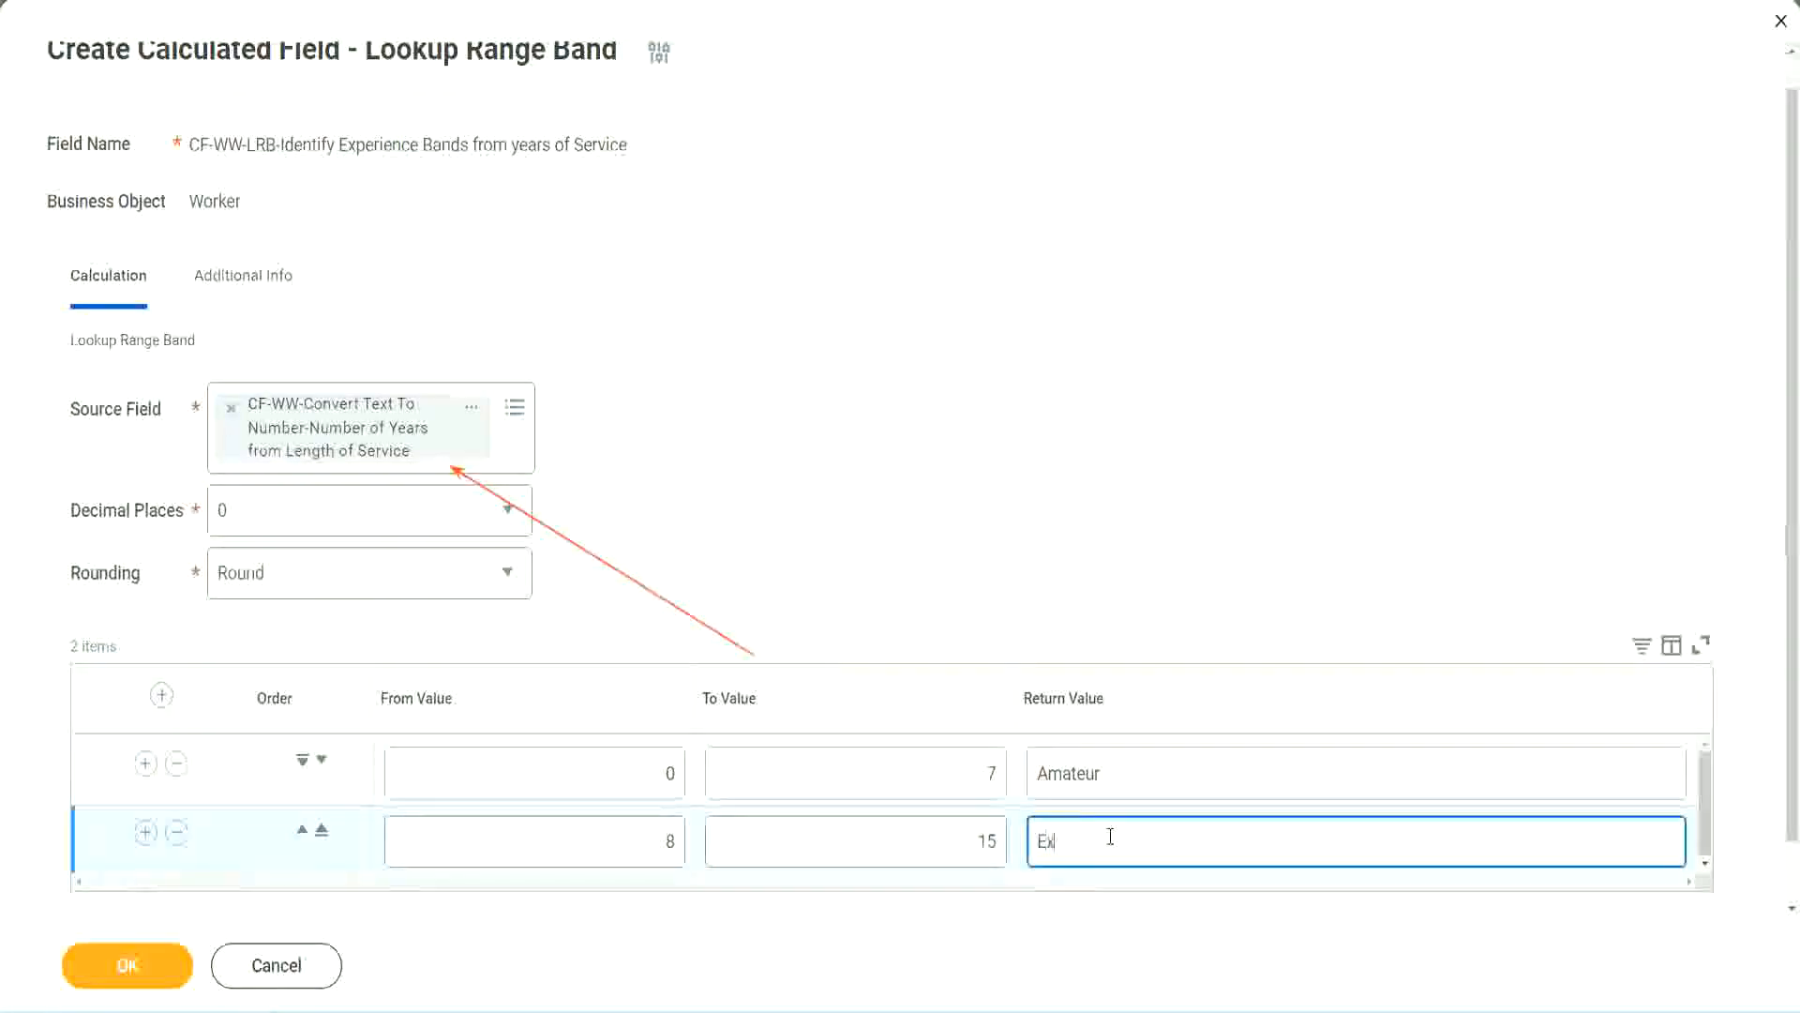
pyautogui.write('perienced')
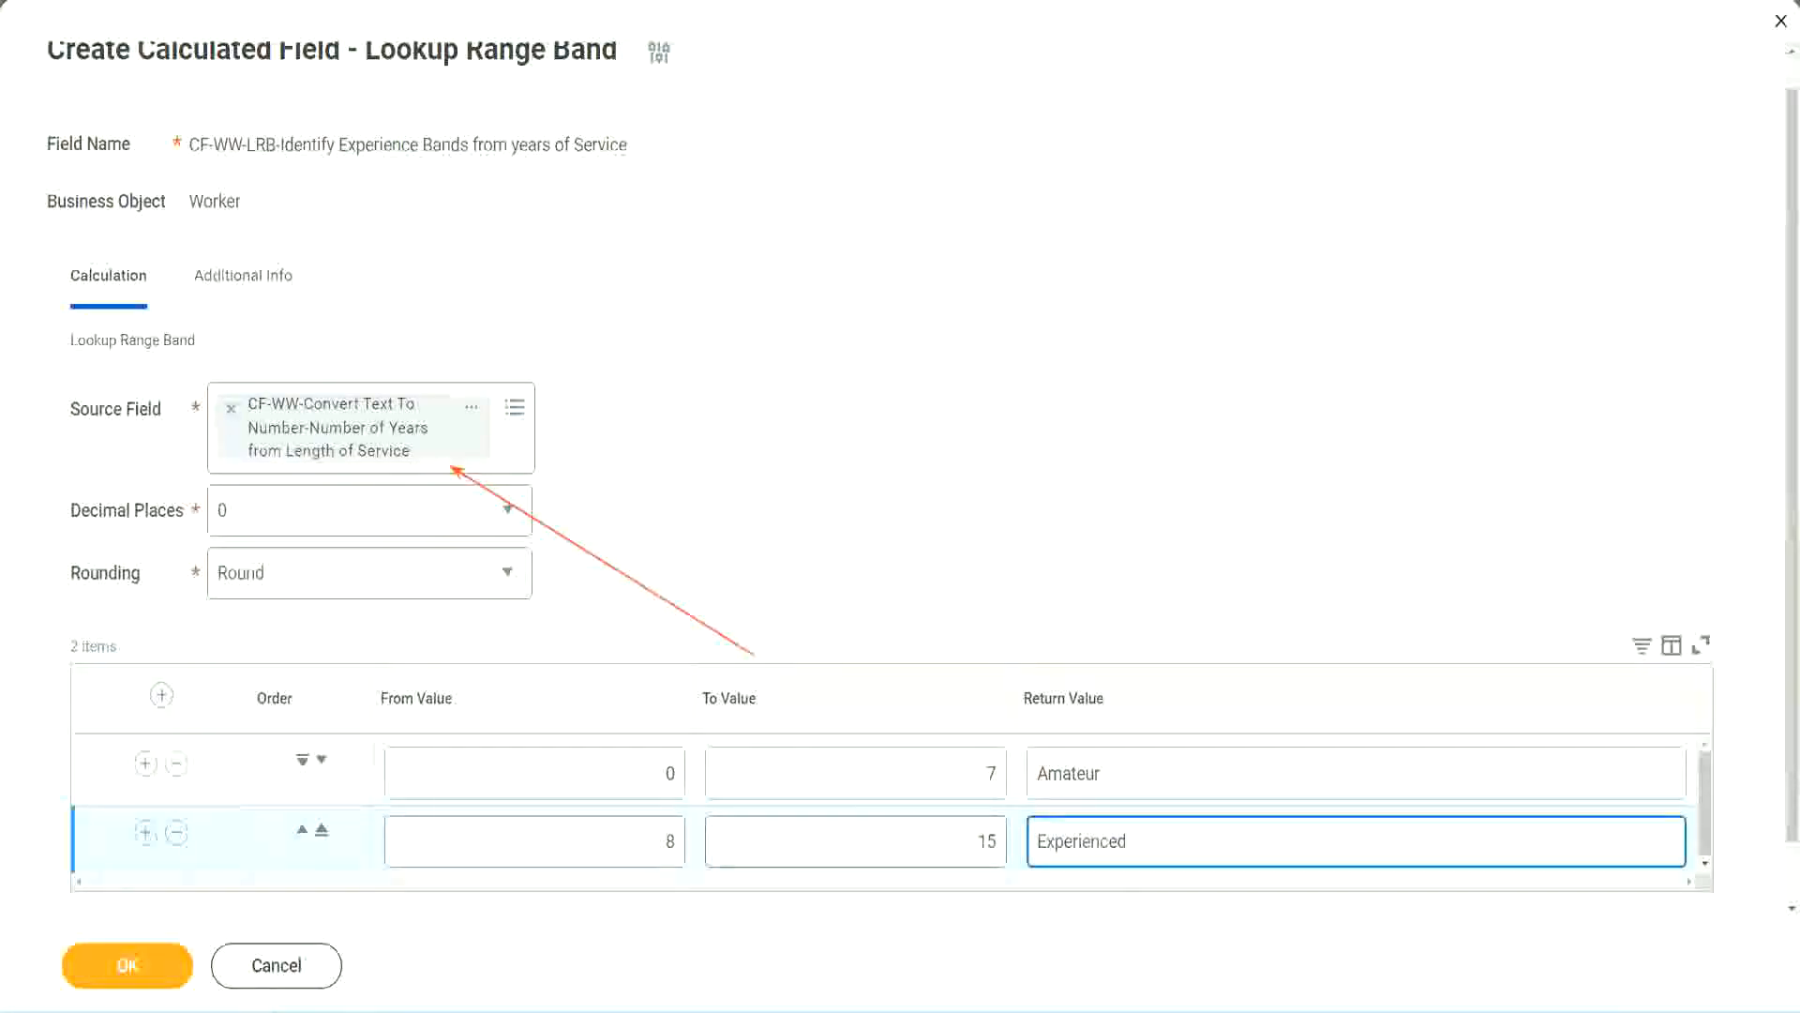
# - Add a third band running 16 to 30 that returns Senior
pyautogui.click(146, 832)
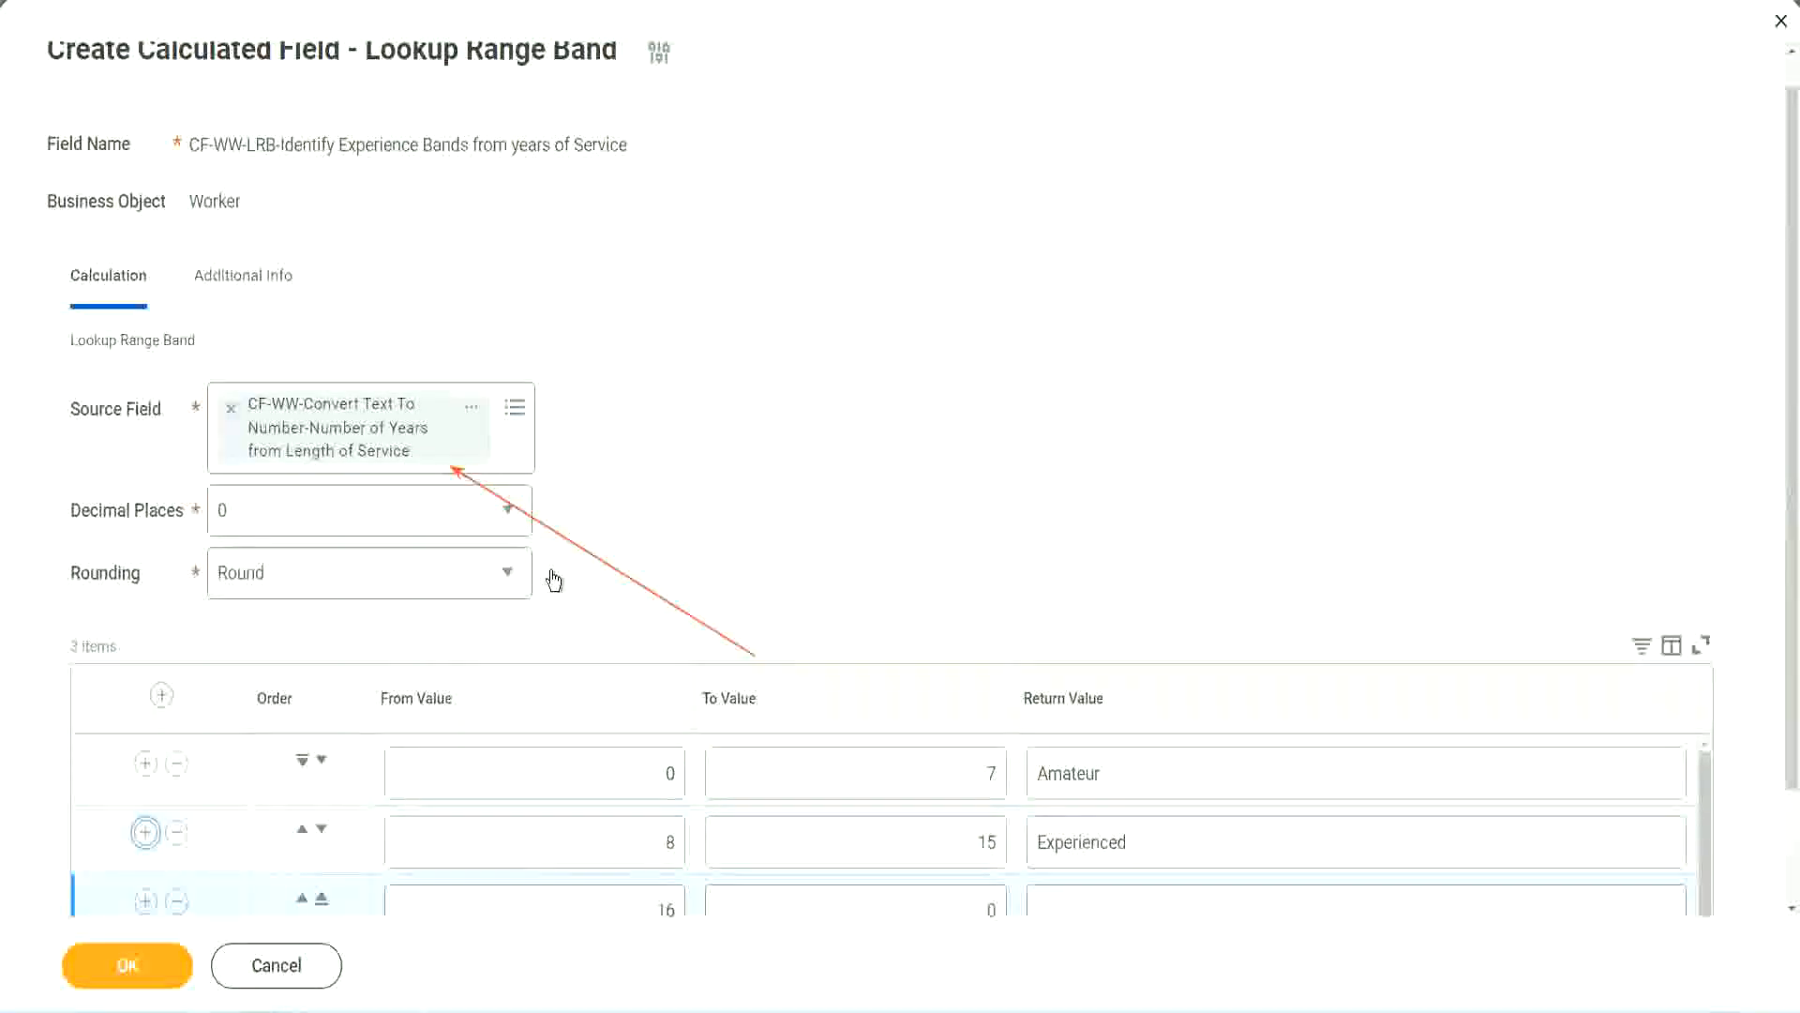
pyautogui.scroll(-2, 553, 580)
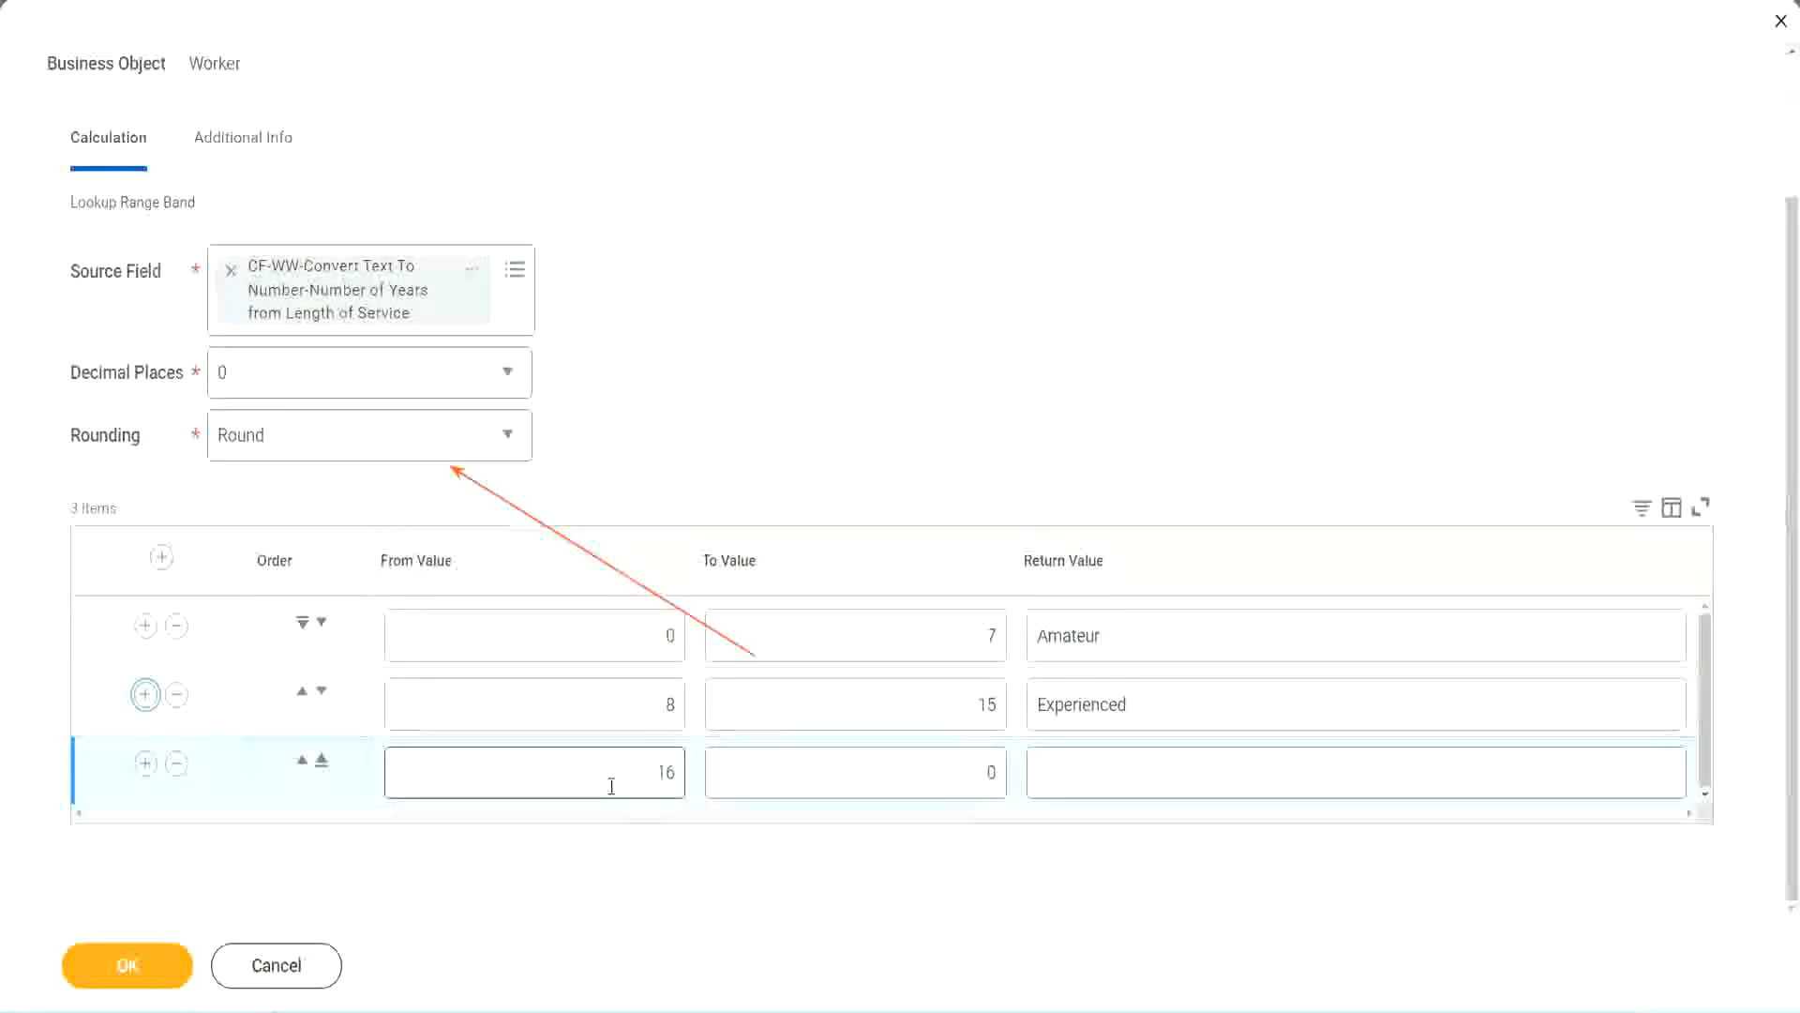
pyautogui.click(904, 774)
pyautogui.click(958, 770)
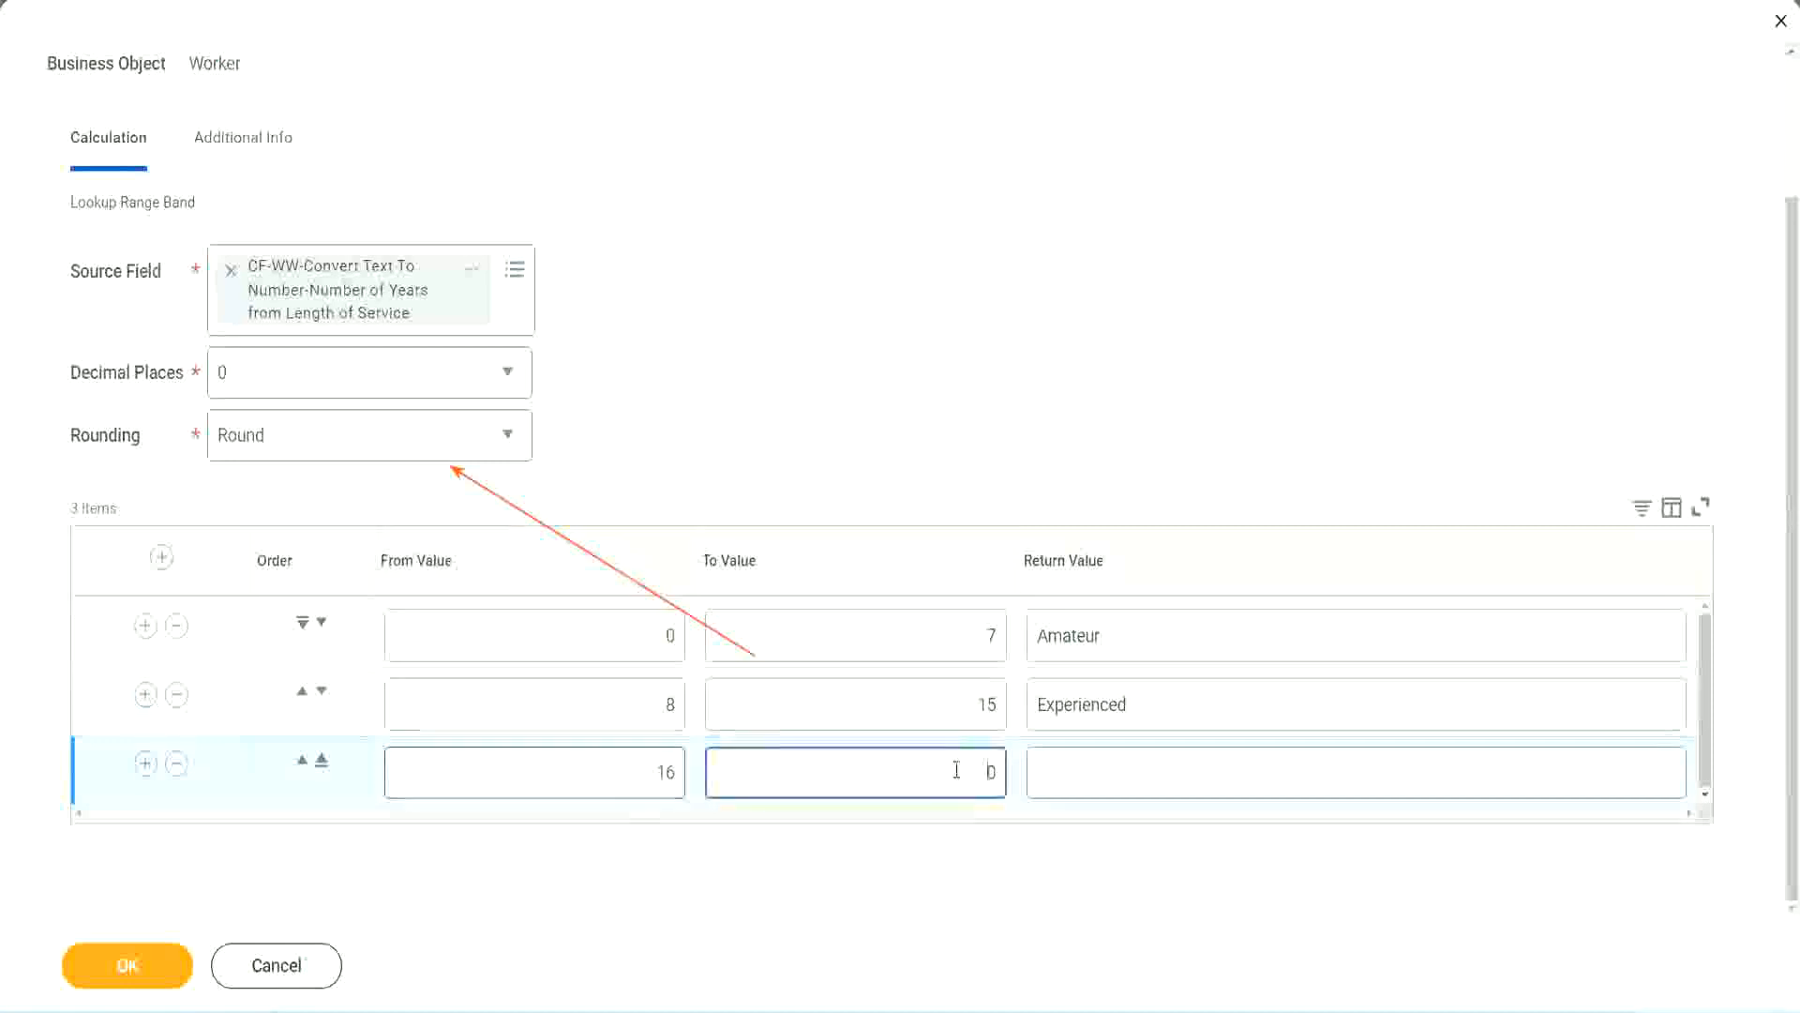
pyautogui.write('3')
pyautogui.press('Tab')
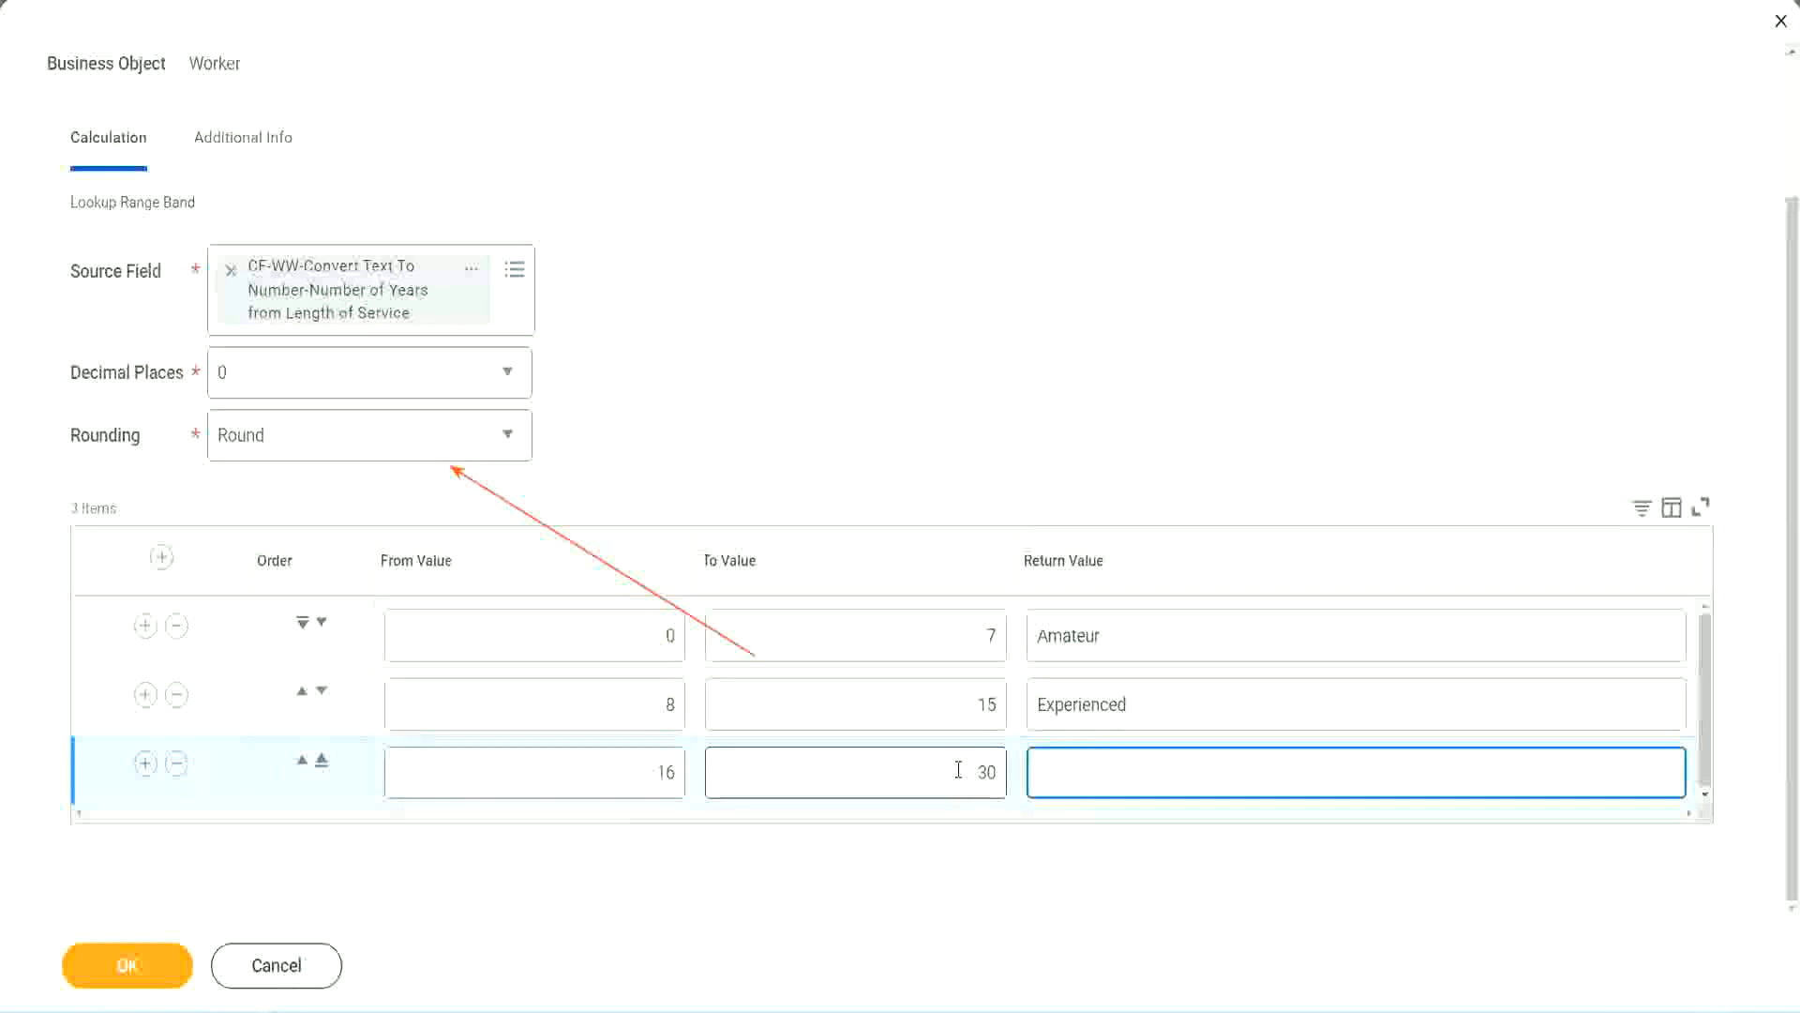
pyautogui.write('Senior')
# - Add a fourth band running 31 to 1000 that returns Legend
pyautogui.click(145, 762)
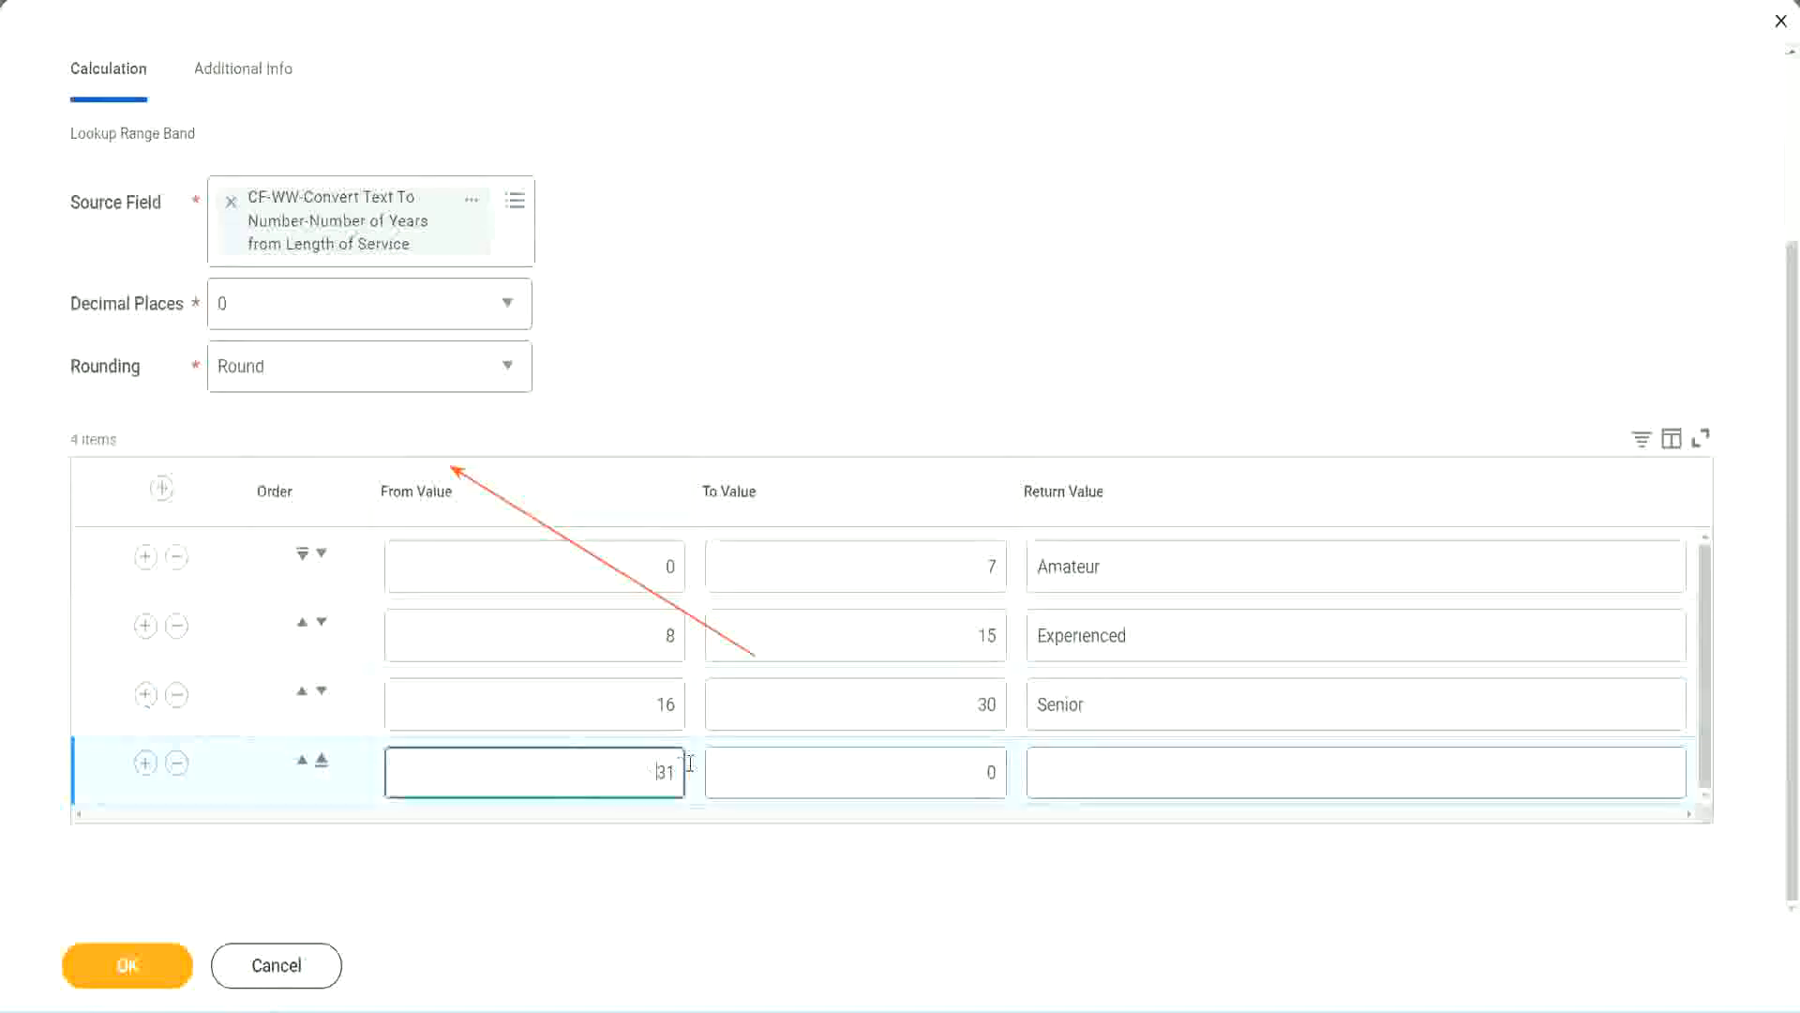
pyautogui.doubleClick(604, 754)
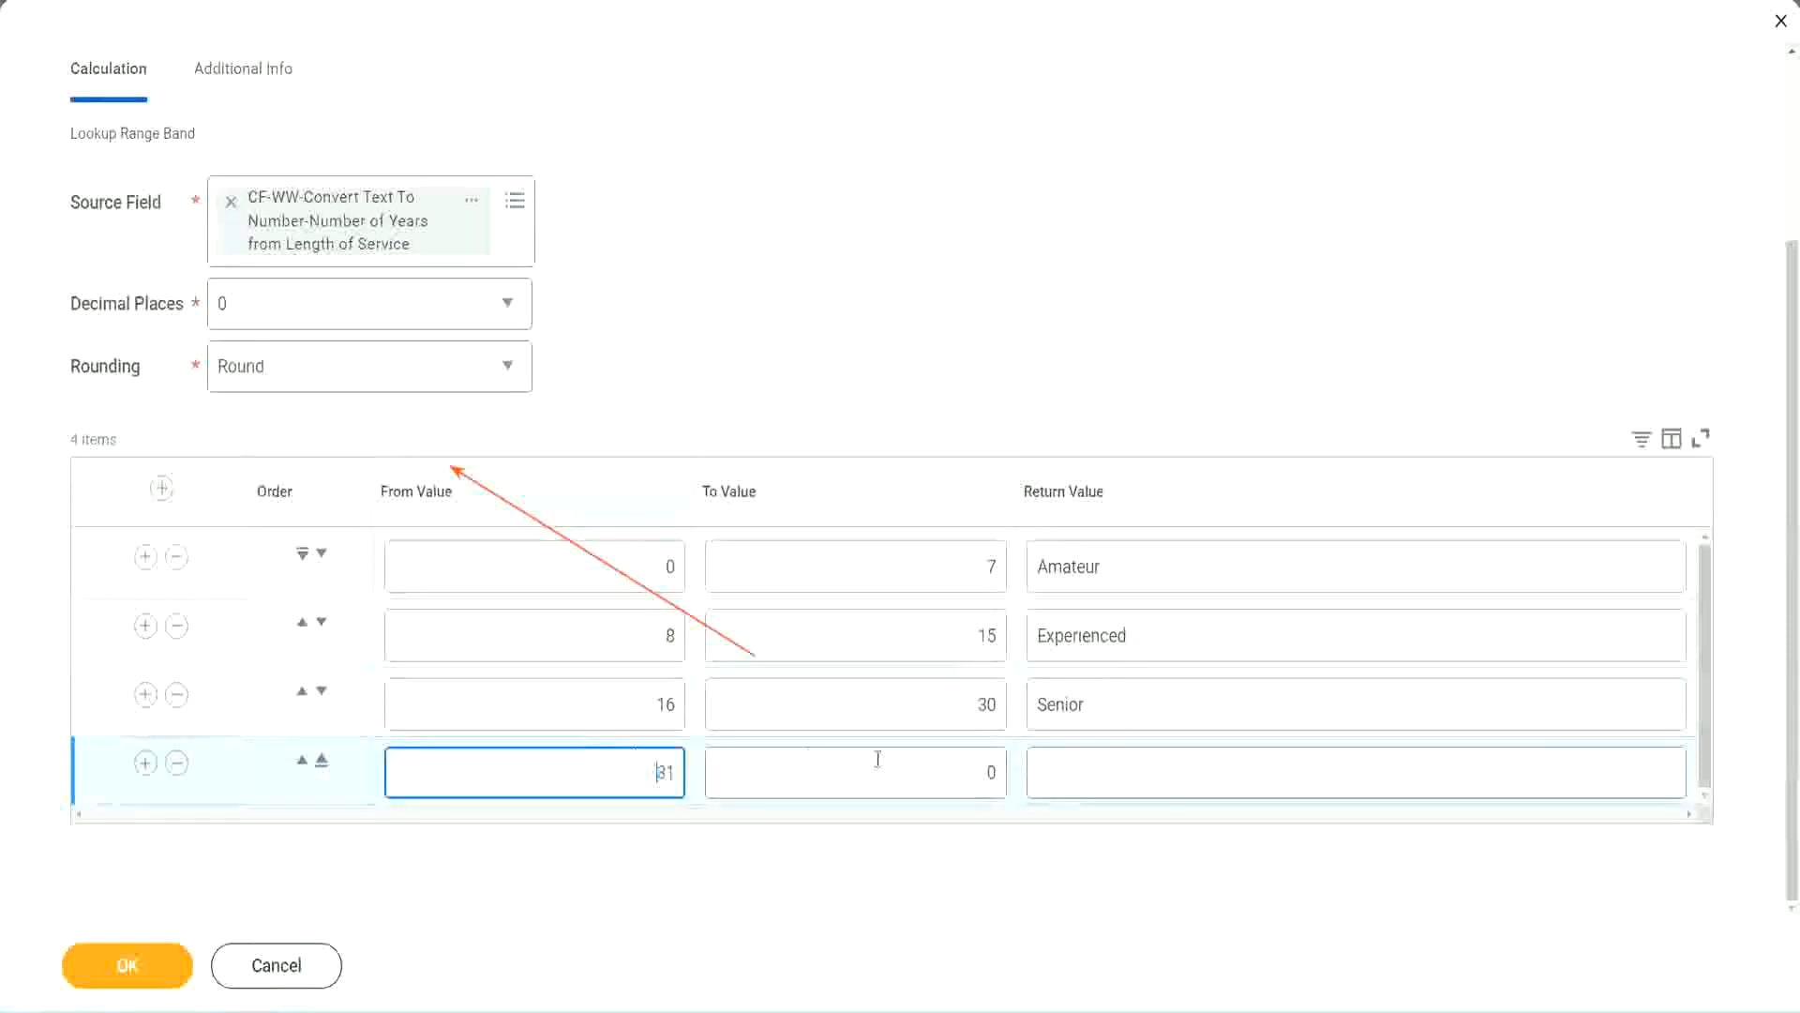
pyautogui.click(971, 772)
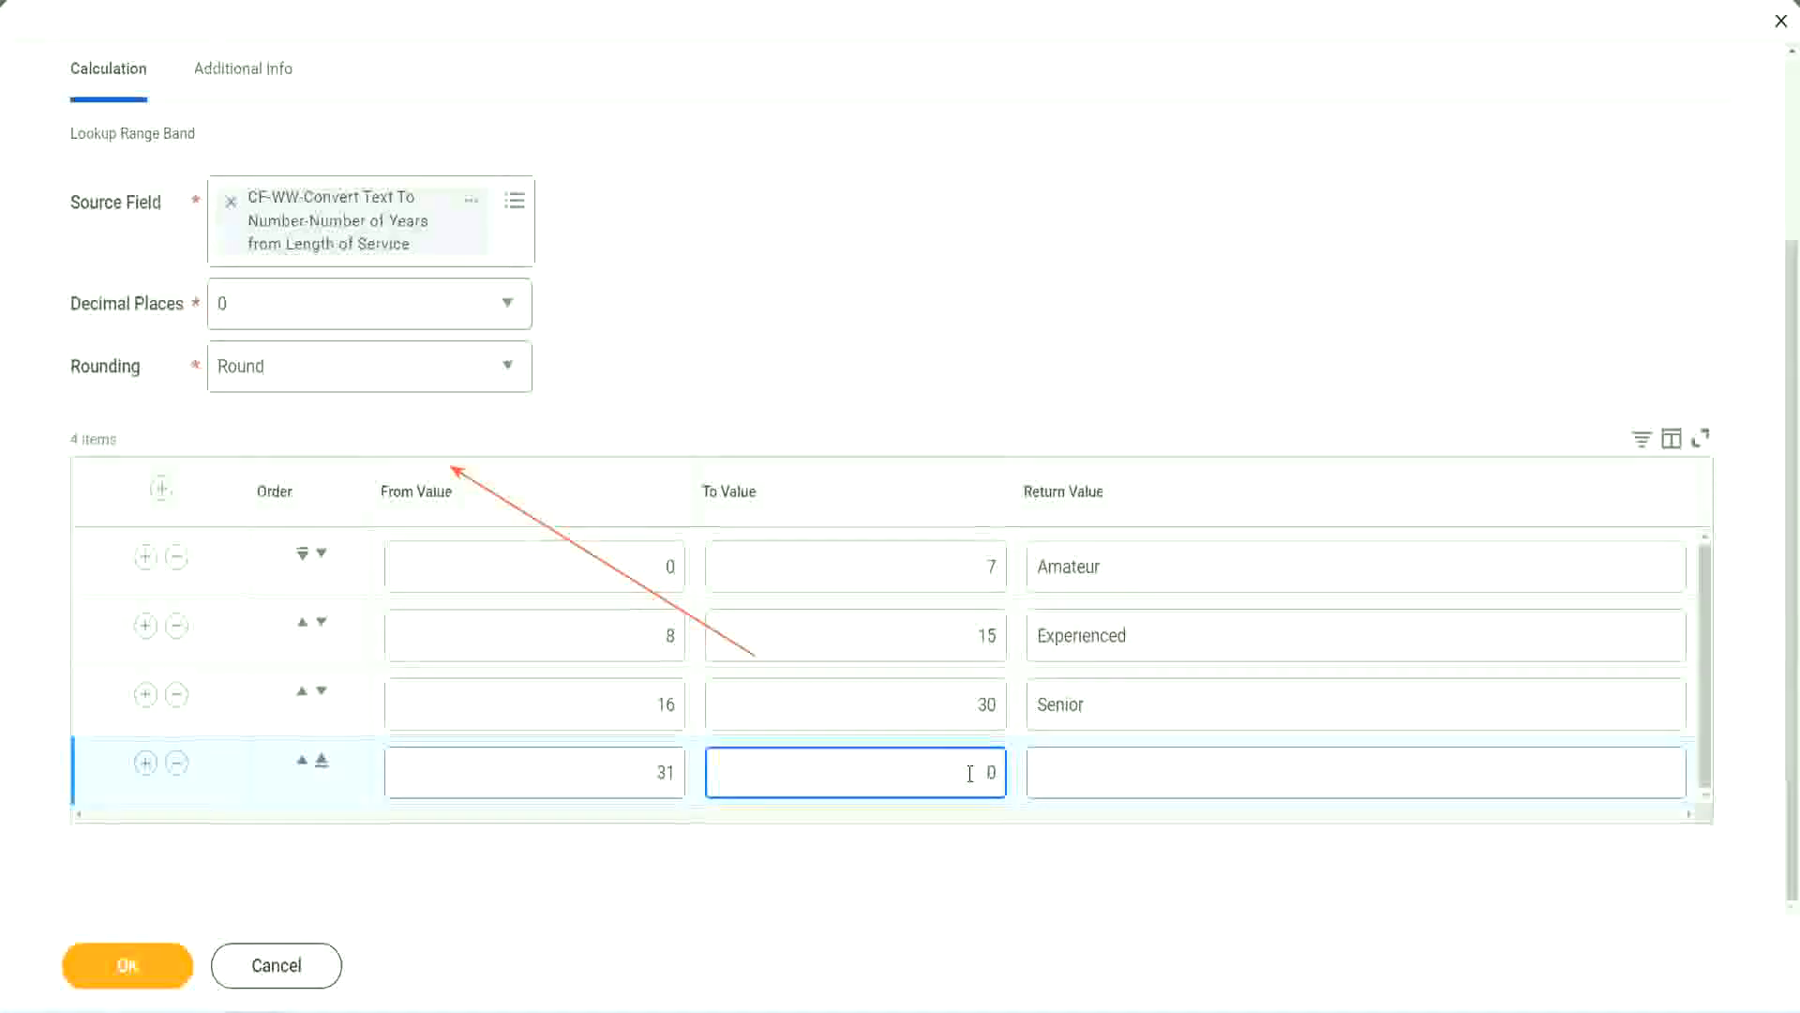
pyautogui.write('1000')
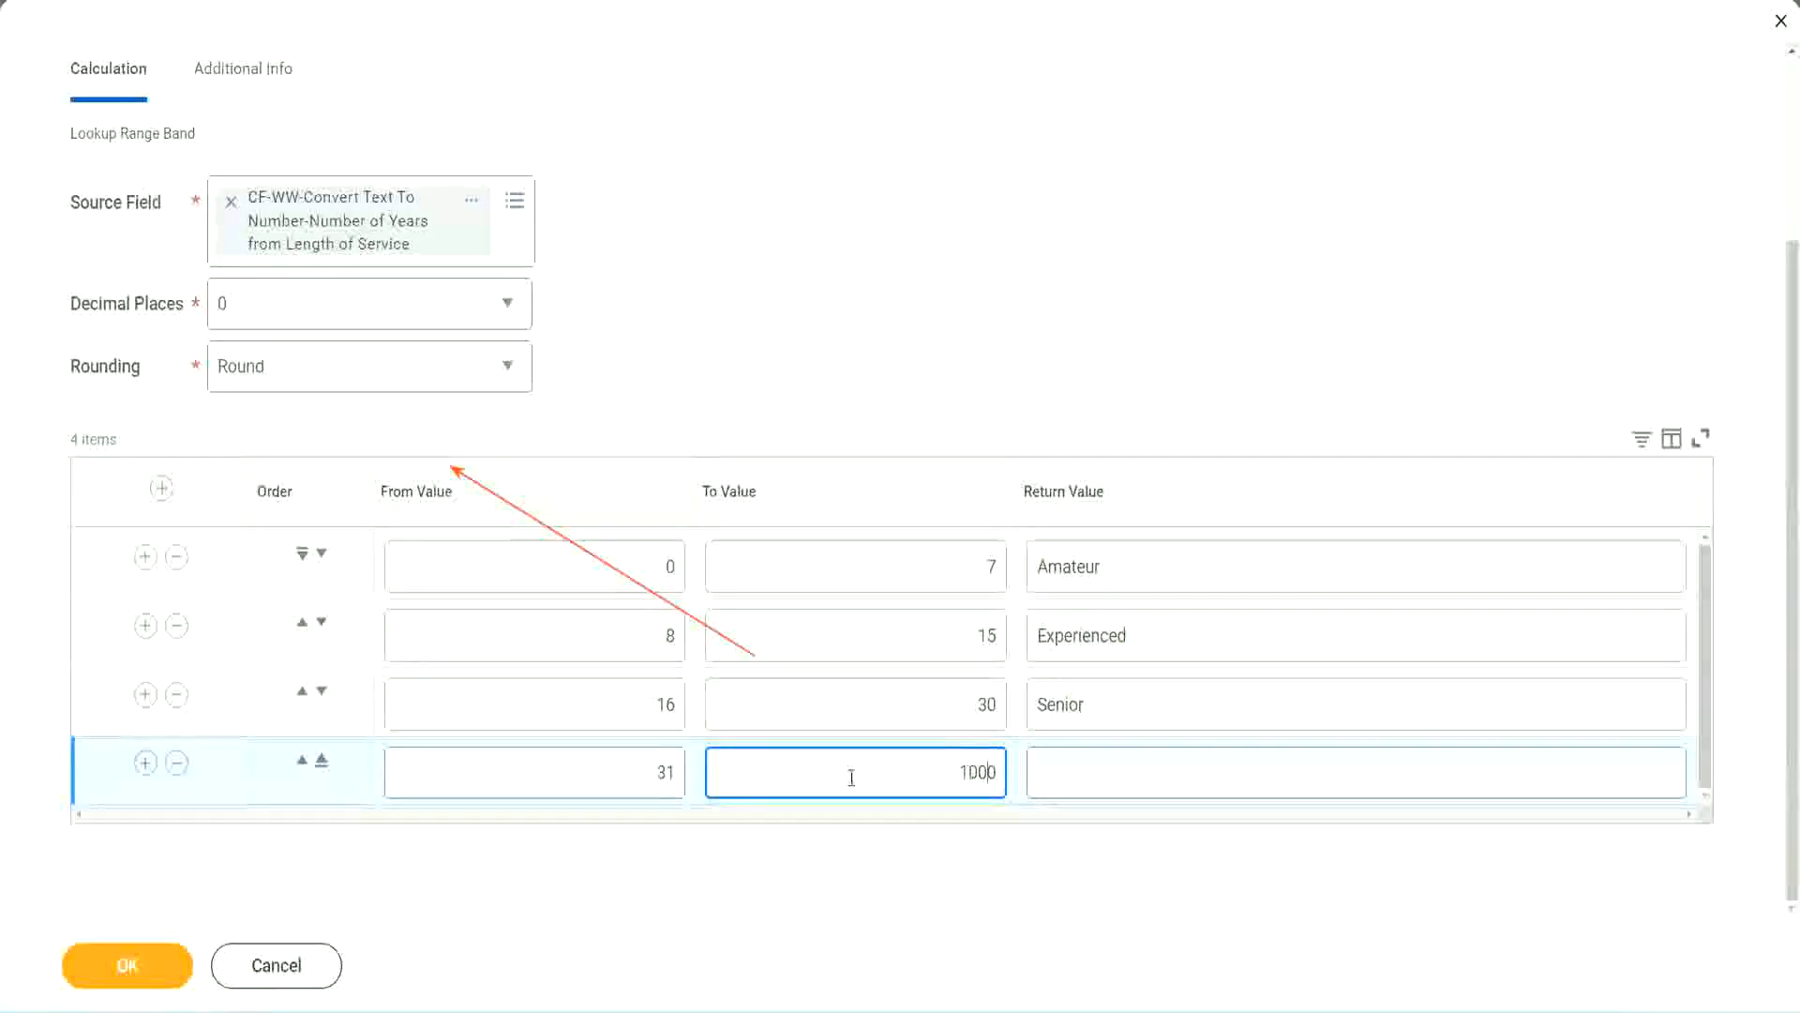
pyautogui.moveTo(941, 756); pyautogui.dragTo(1049, 756)
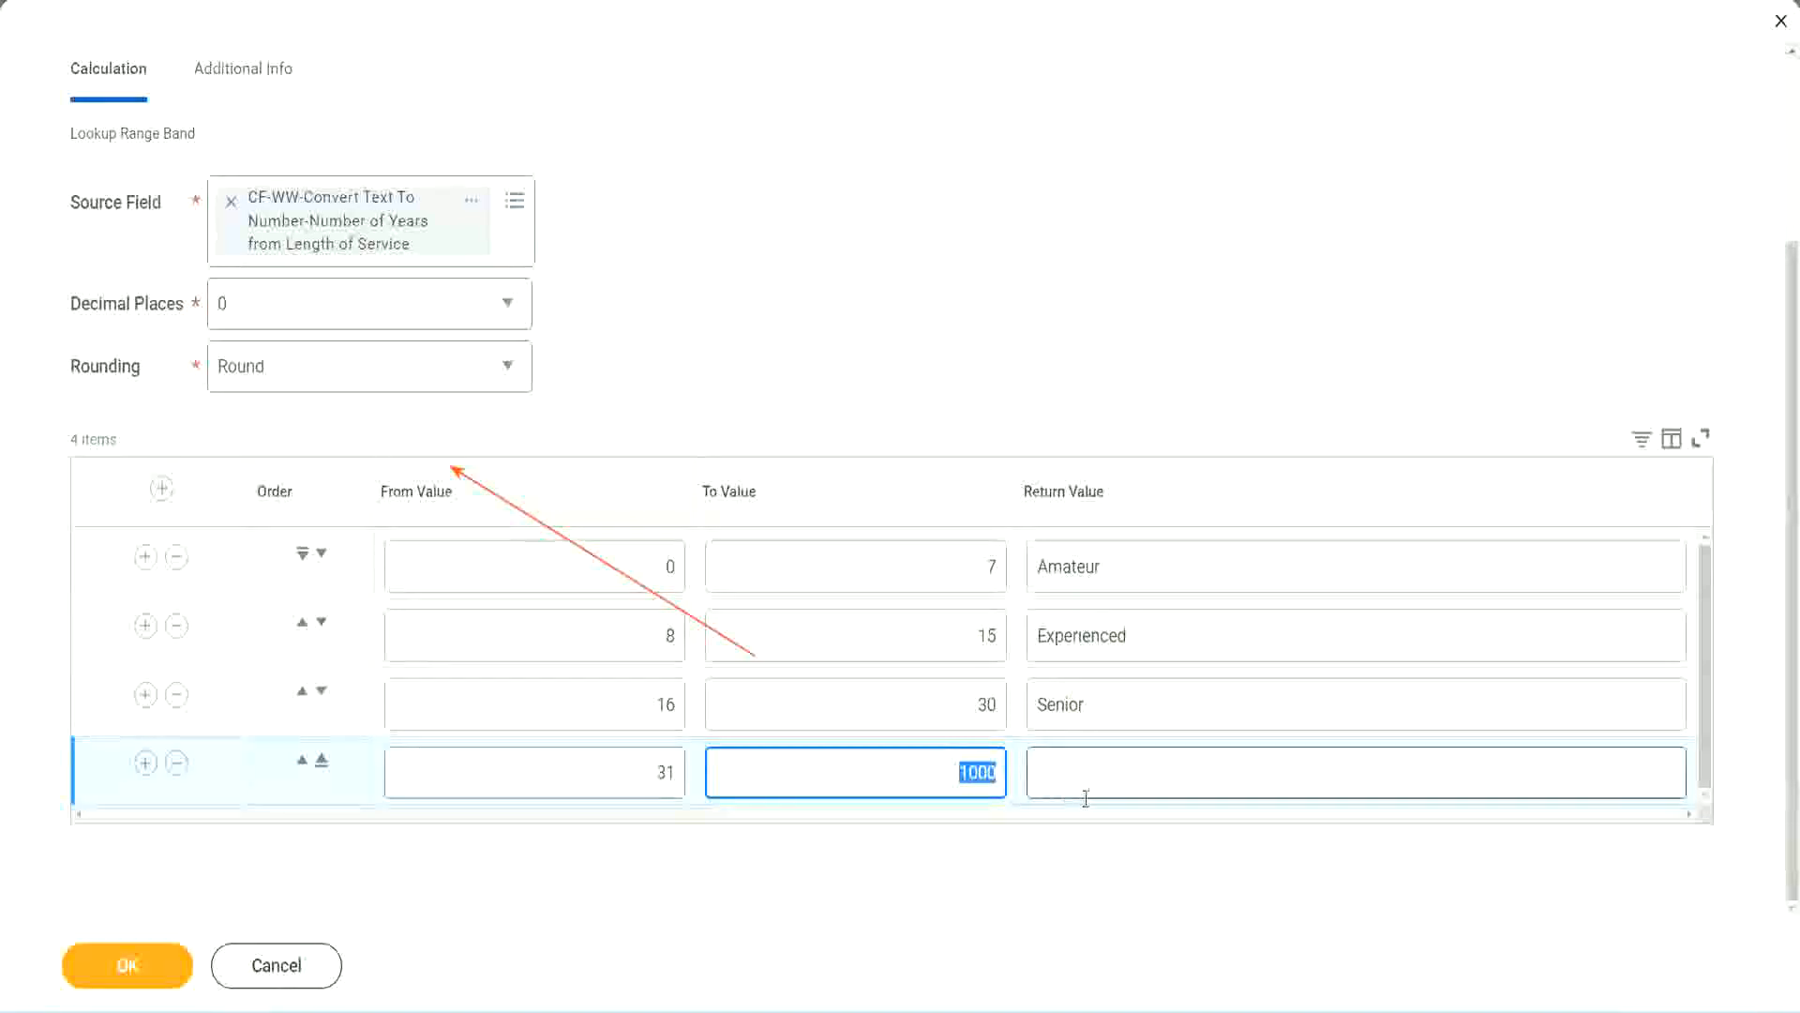
pyautogui.click(952, 767)
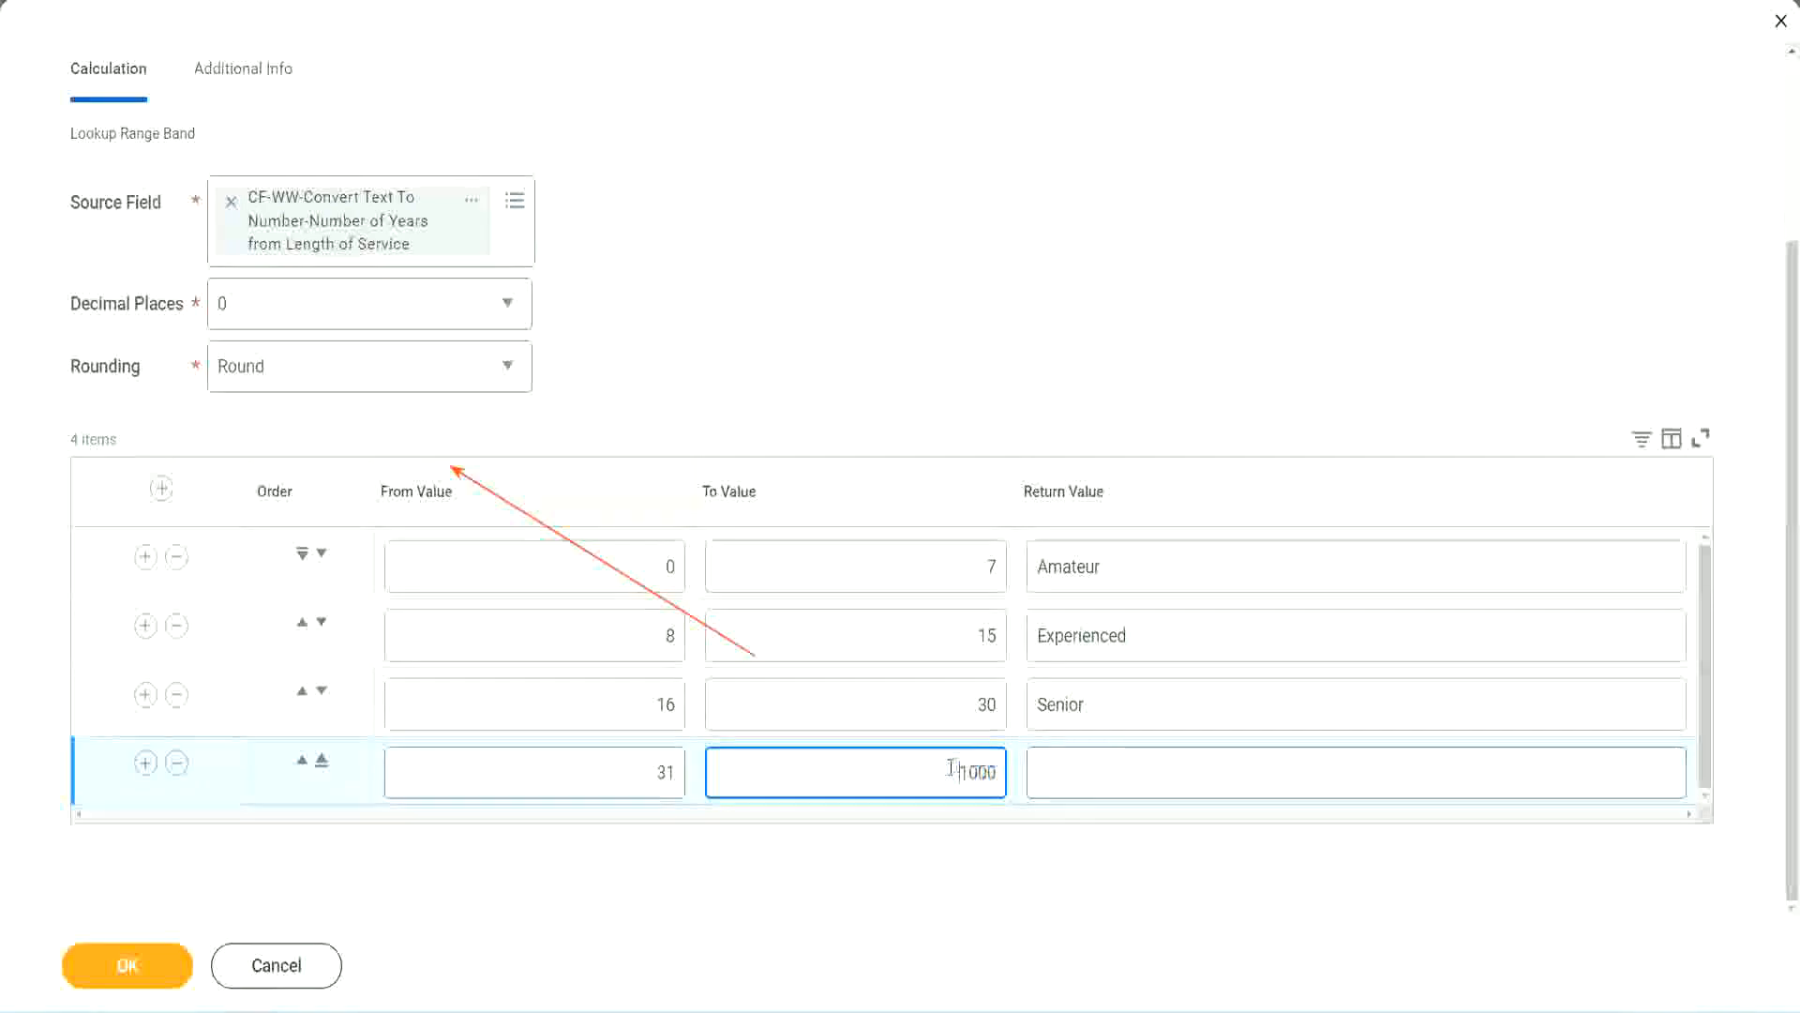
pyautogui.moveTo(943, 767); pyautogui.dragTo(1009, 768)
pyautogui.click(1123, 773)
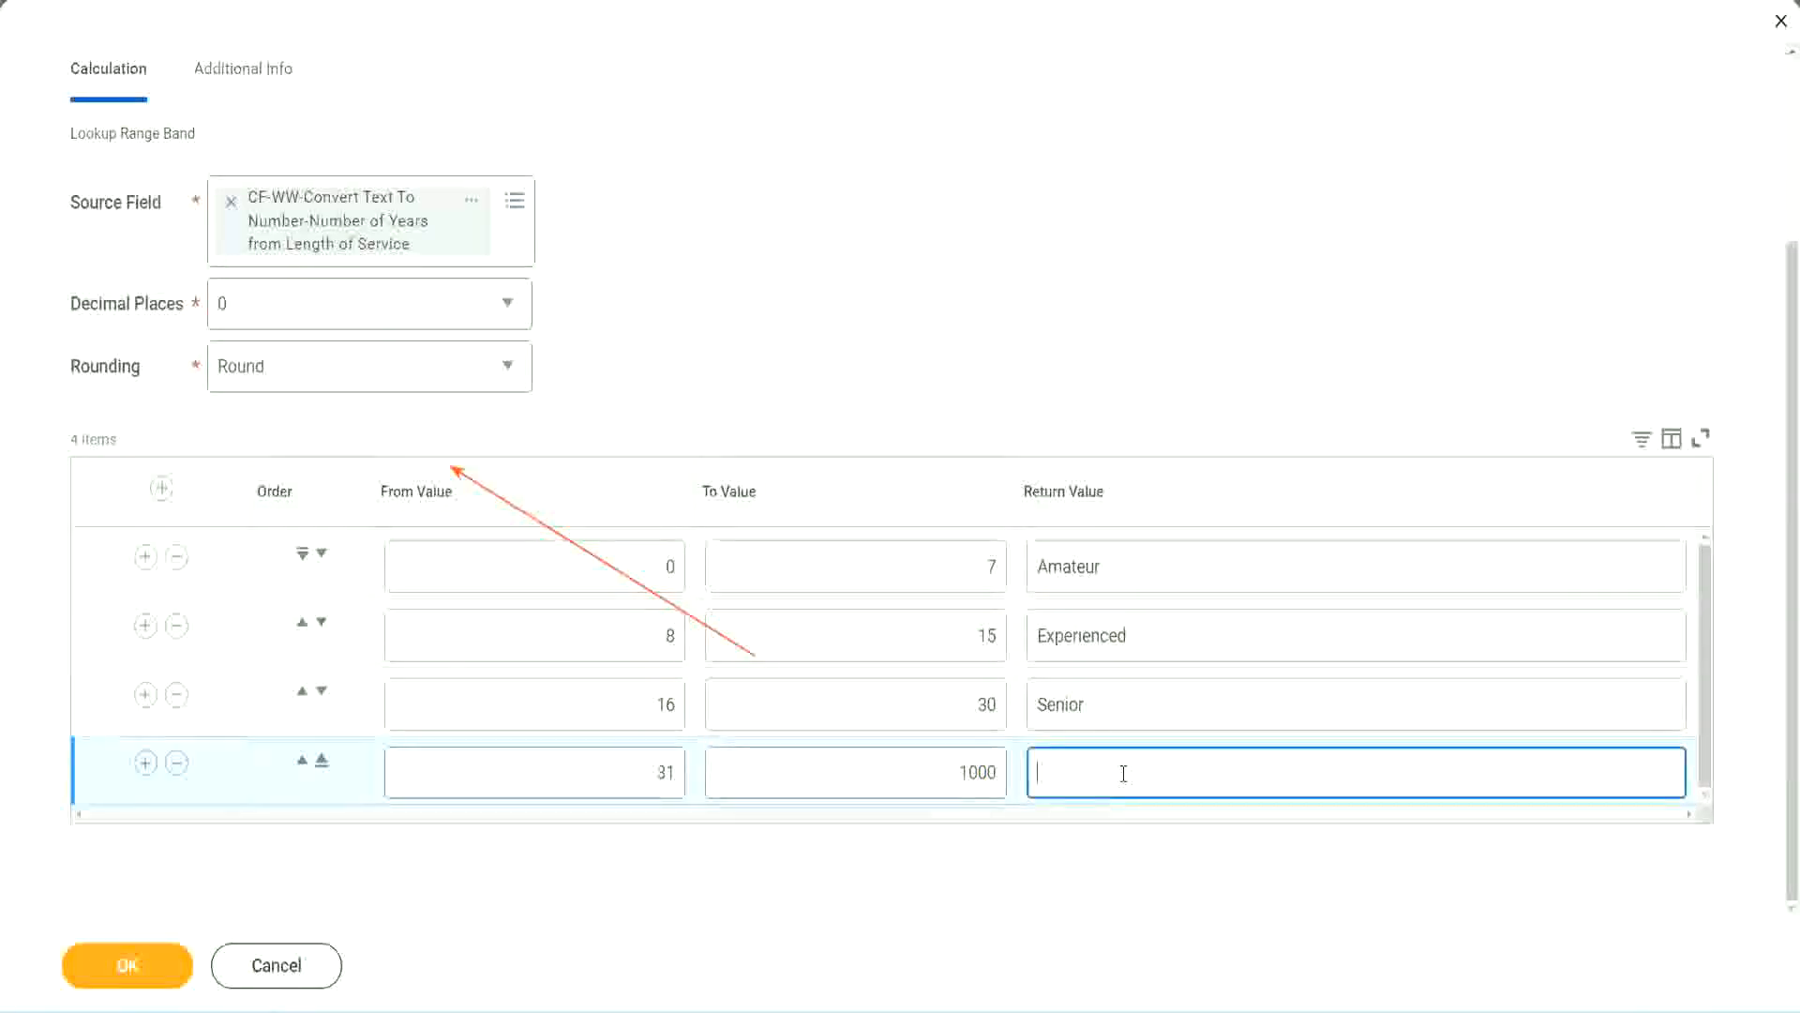
pyautogui.write('Legend')
pyautogui.click(844, 317)
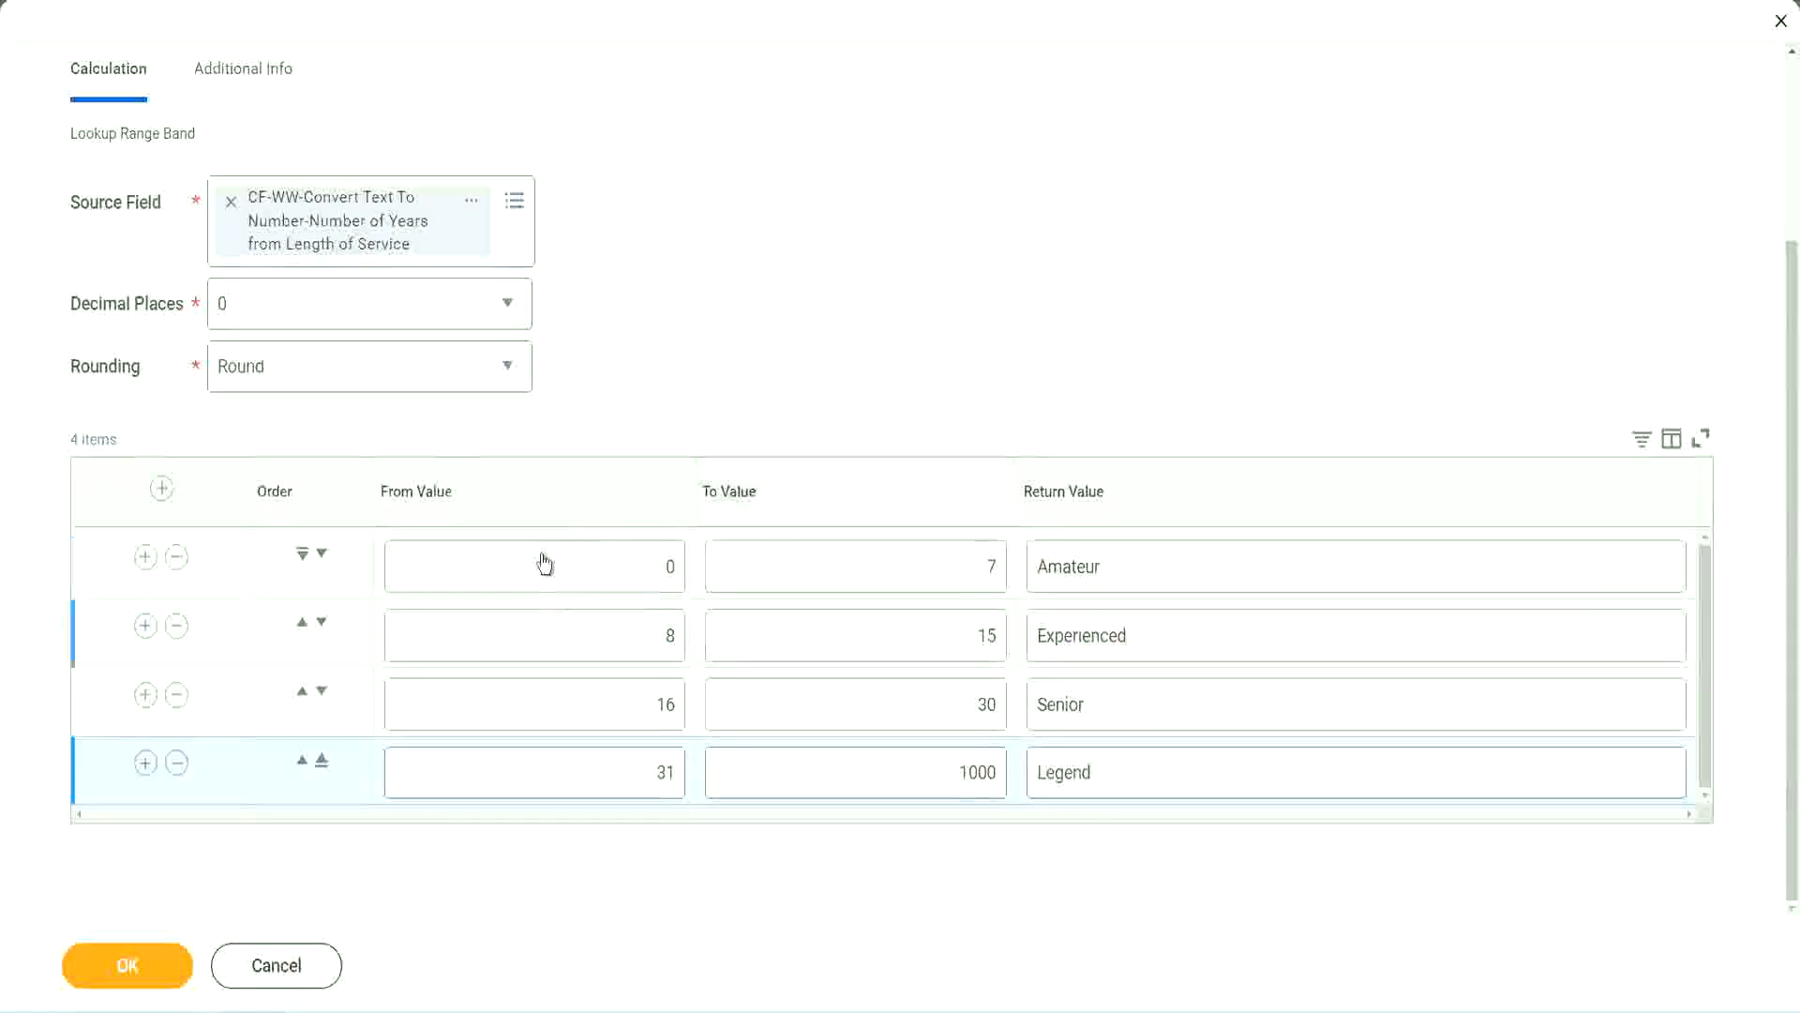
# - Review the From, To and Return values of all four bands
pyautogui.click(1169, 562)
pyautogui.click(1165, 638)
pyautogui.click(1134, 703)
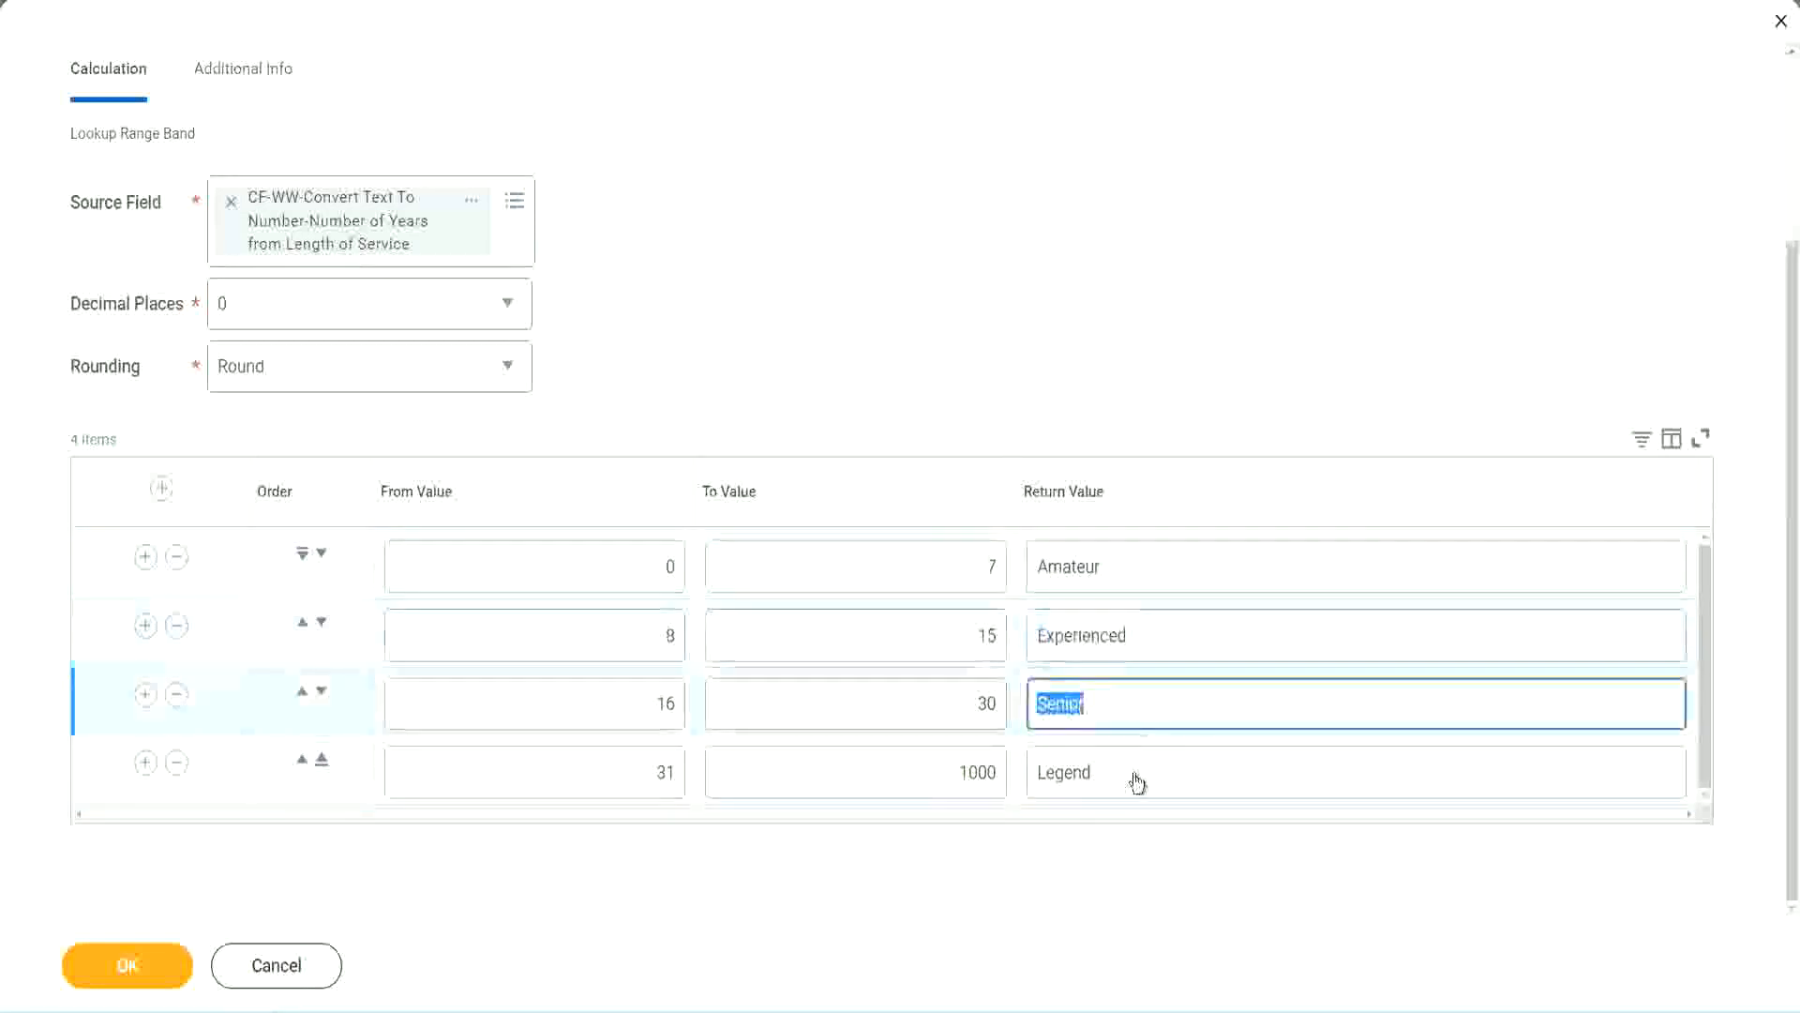
pyautogui.click(1134, 769)
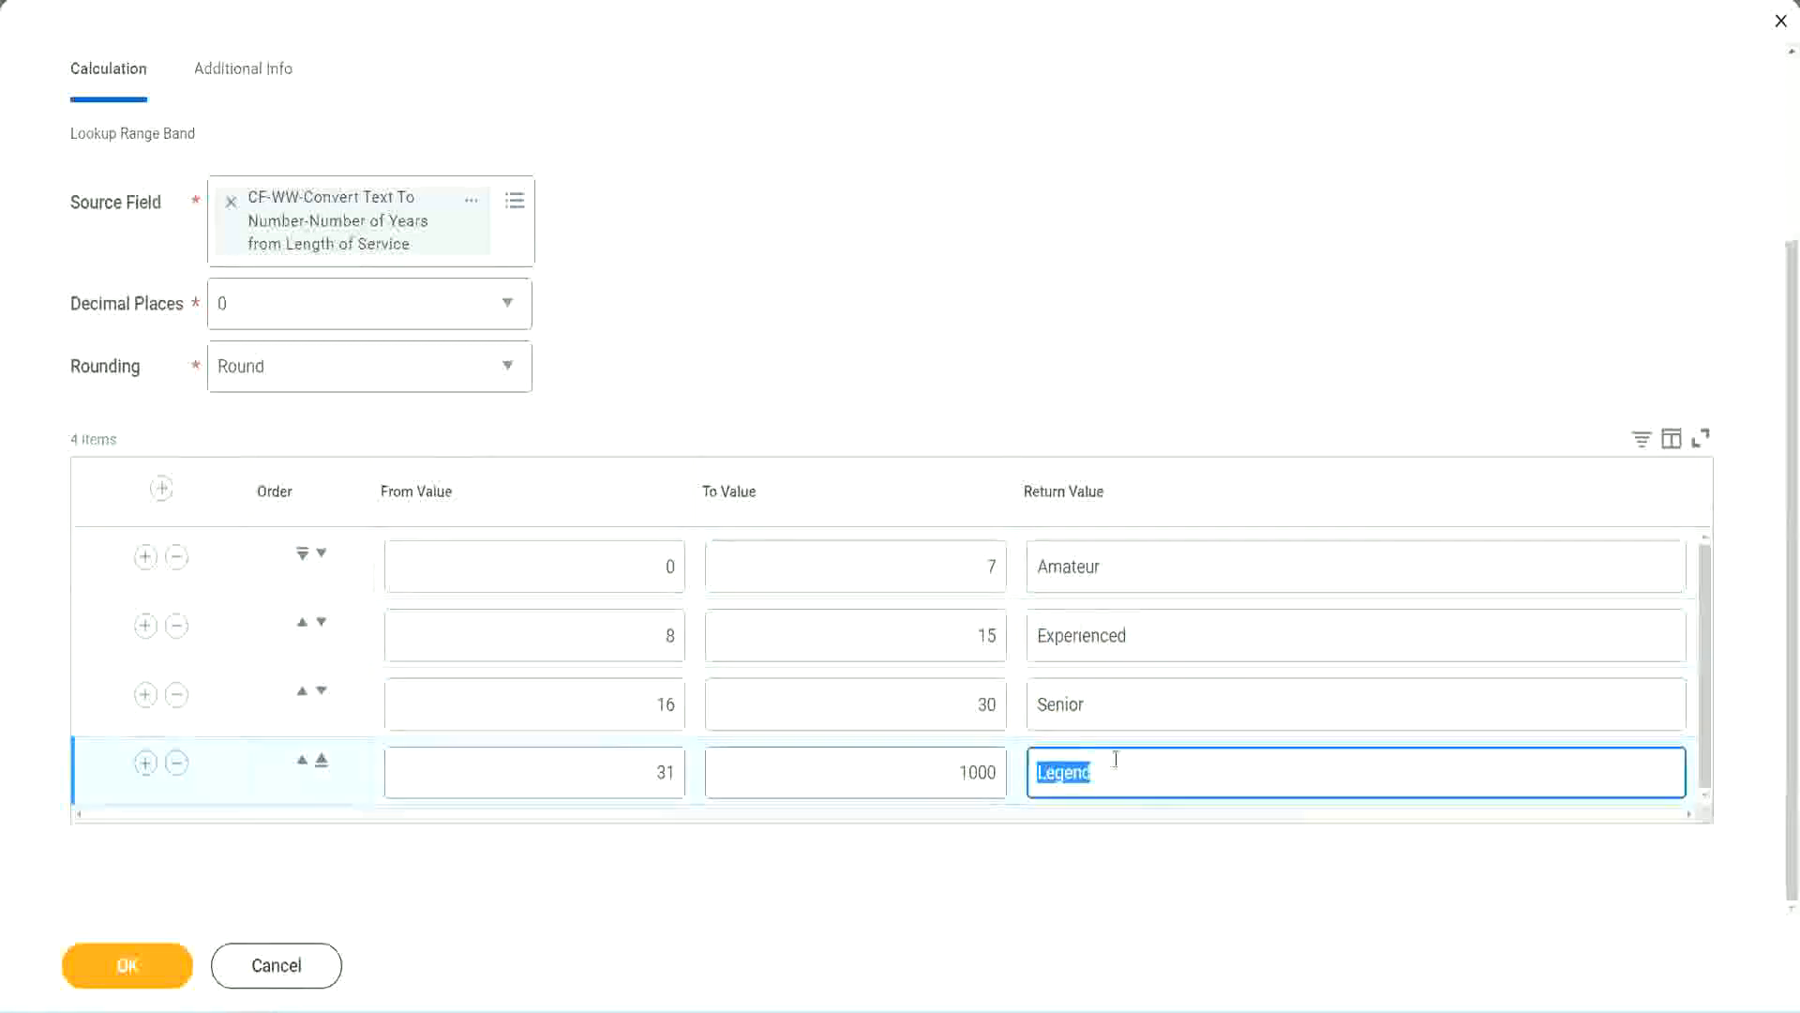
pyautogui.click(572, 568)
pyautogui.click(922, 556)
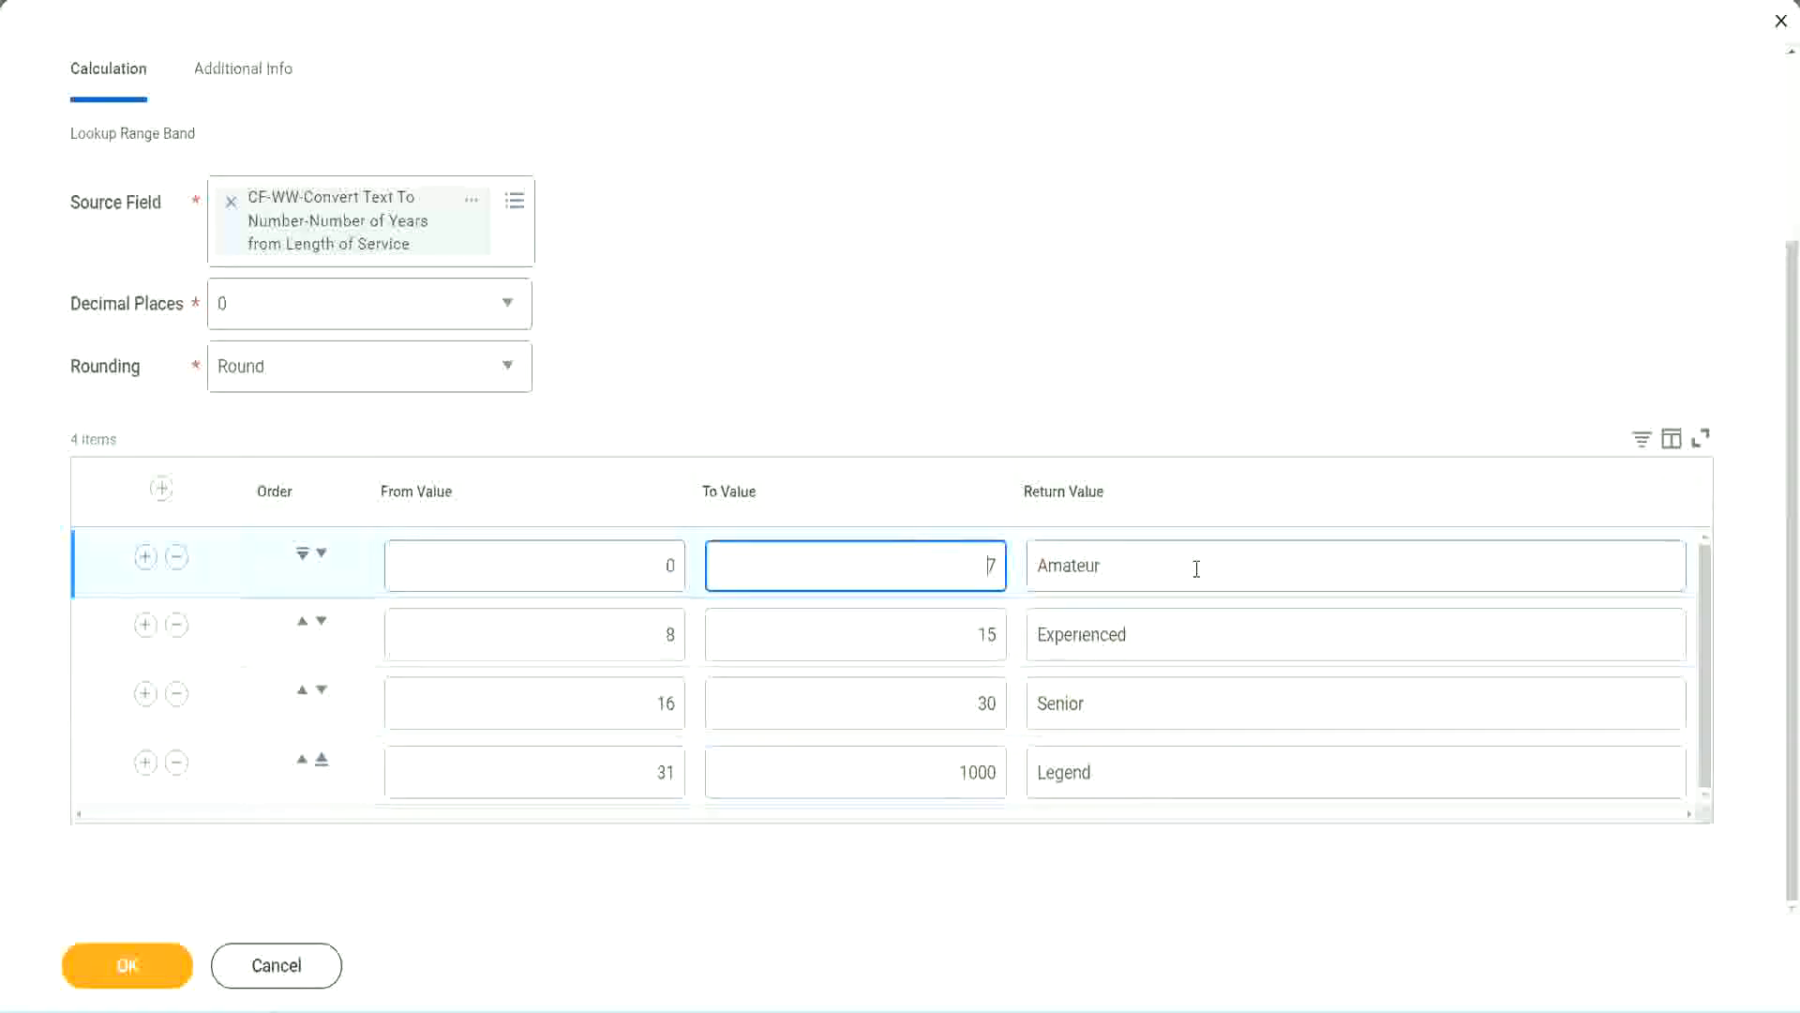
pyautogui.click(1194, 566)
pyautogui.click(1169, 634)
pyautogui.click(1146, 711)
pyautogui.click(1132, 771)
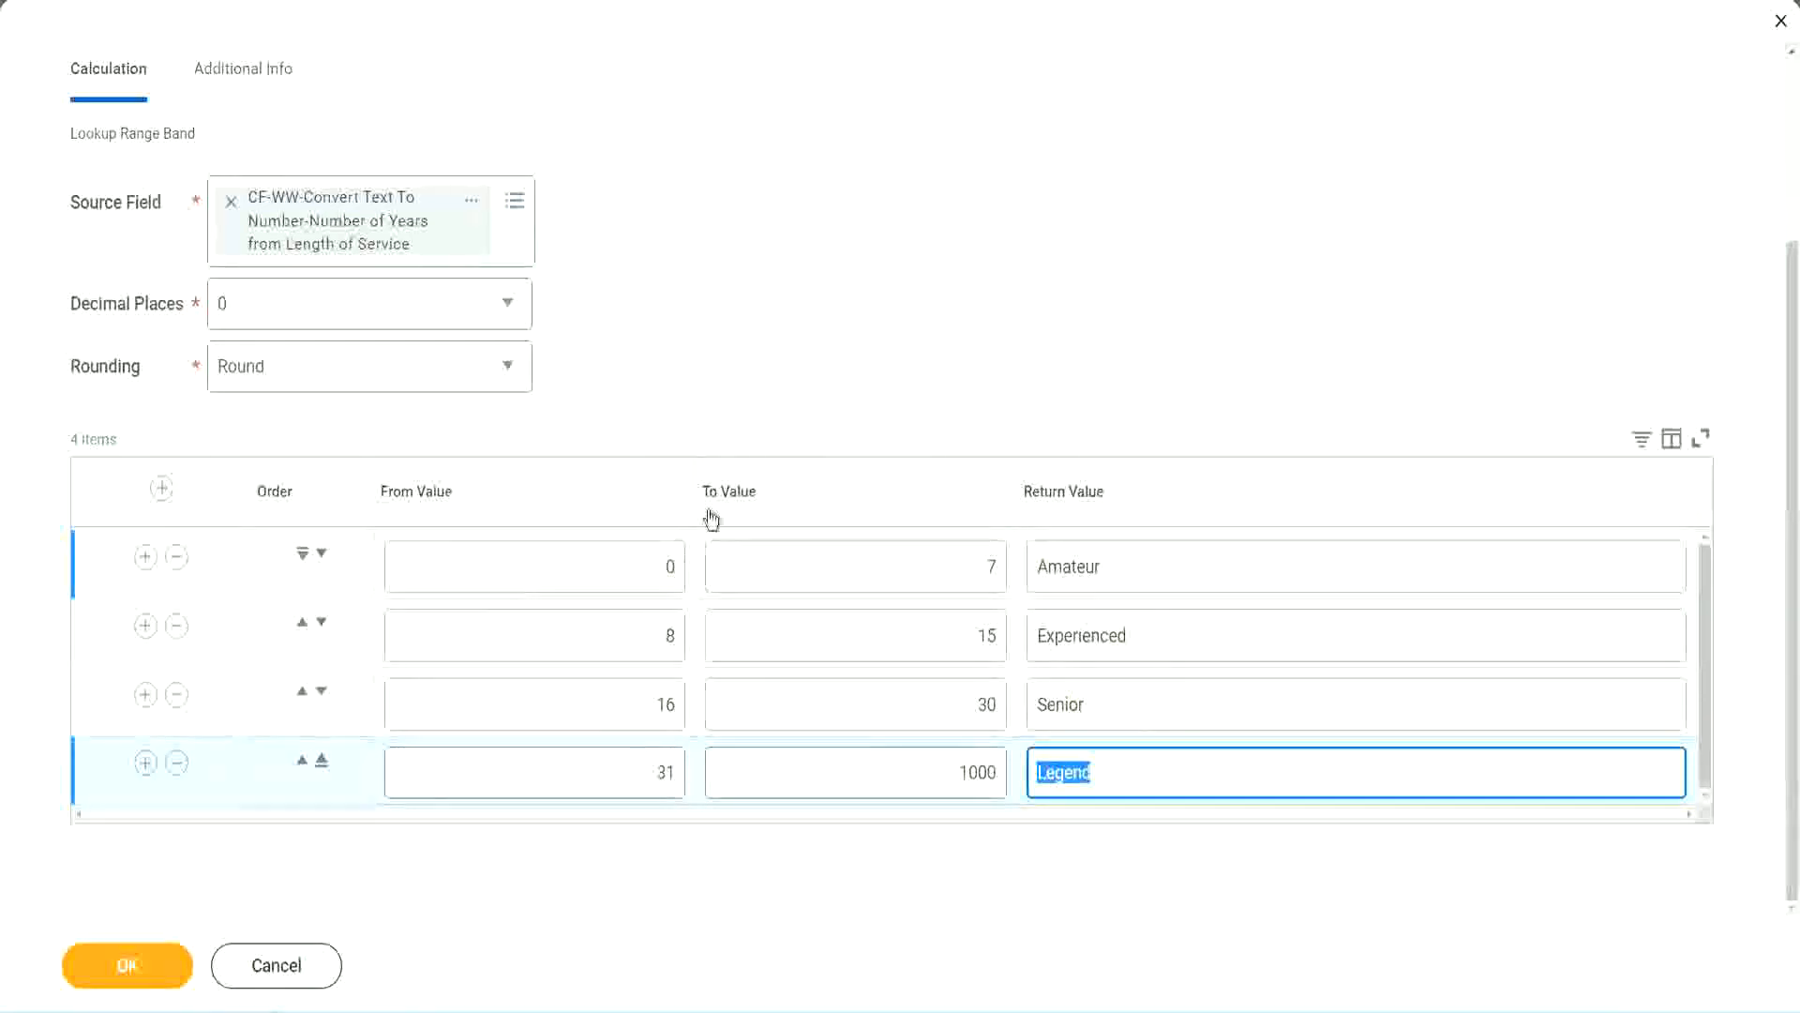
pyautogui.click(836, 398)
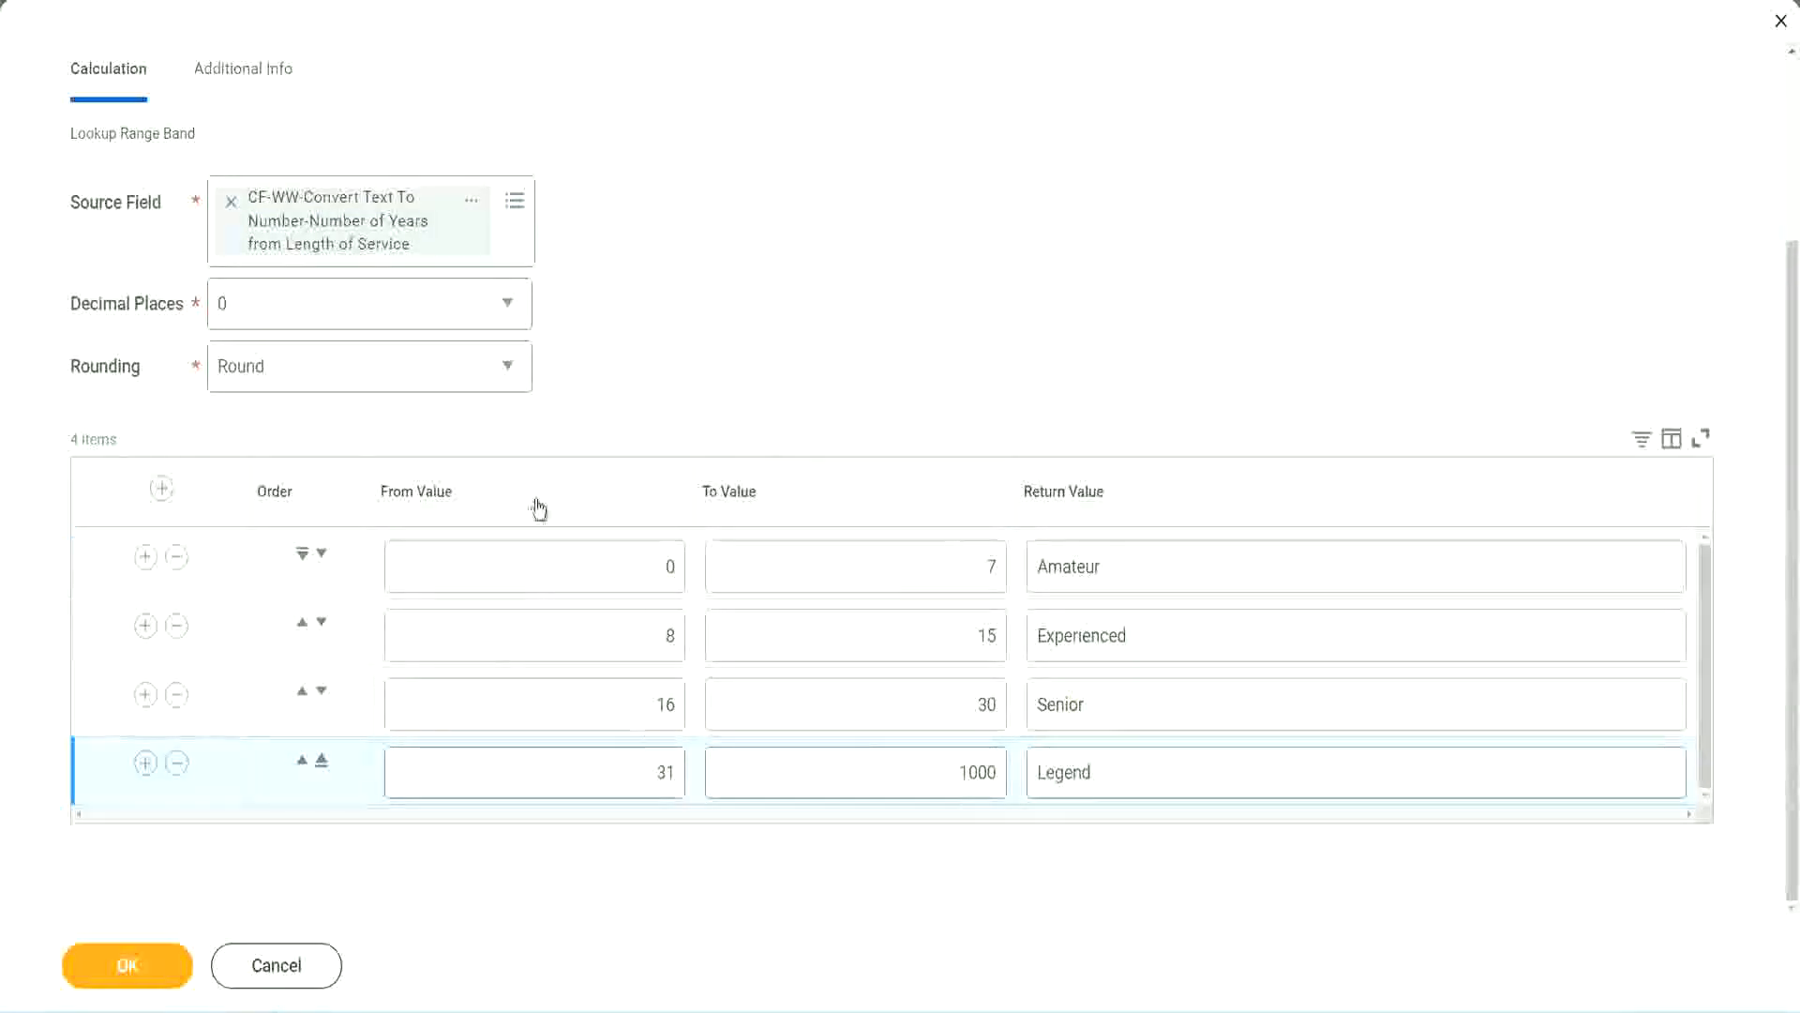
# - Save the Lookup Range Band field and copy the saved field name 'CF-WW-LRB-Identify Experience Bands from years of Service'
pyautogui.click(124, 963)
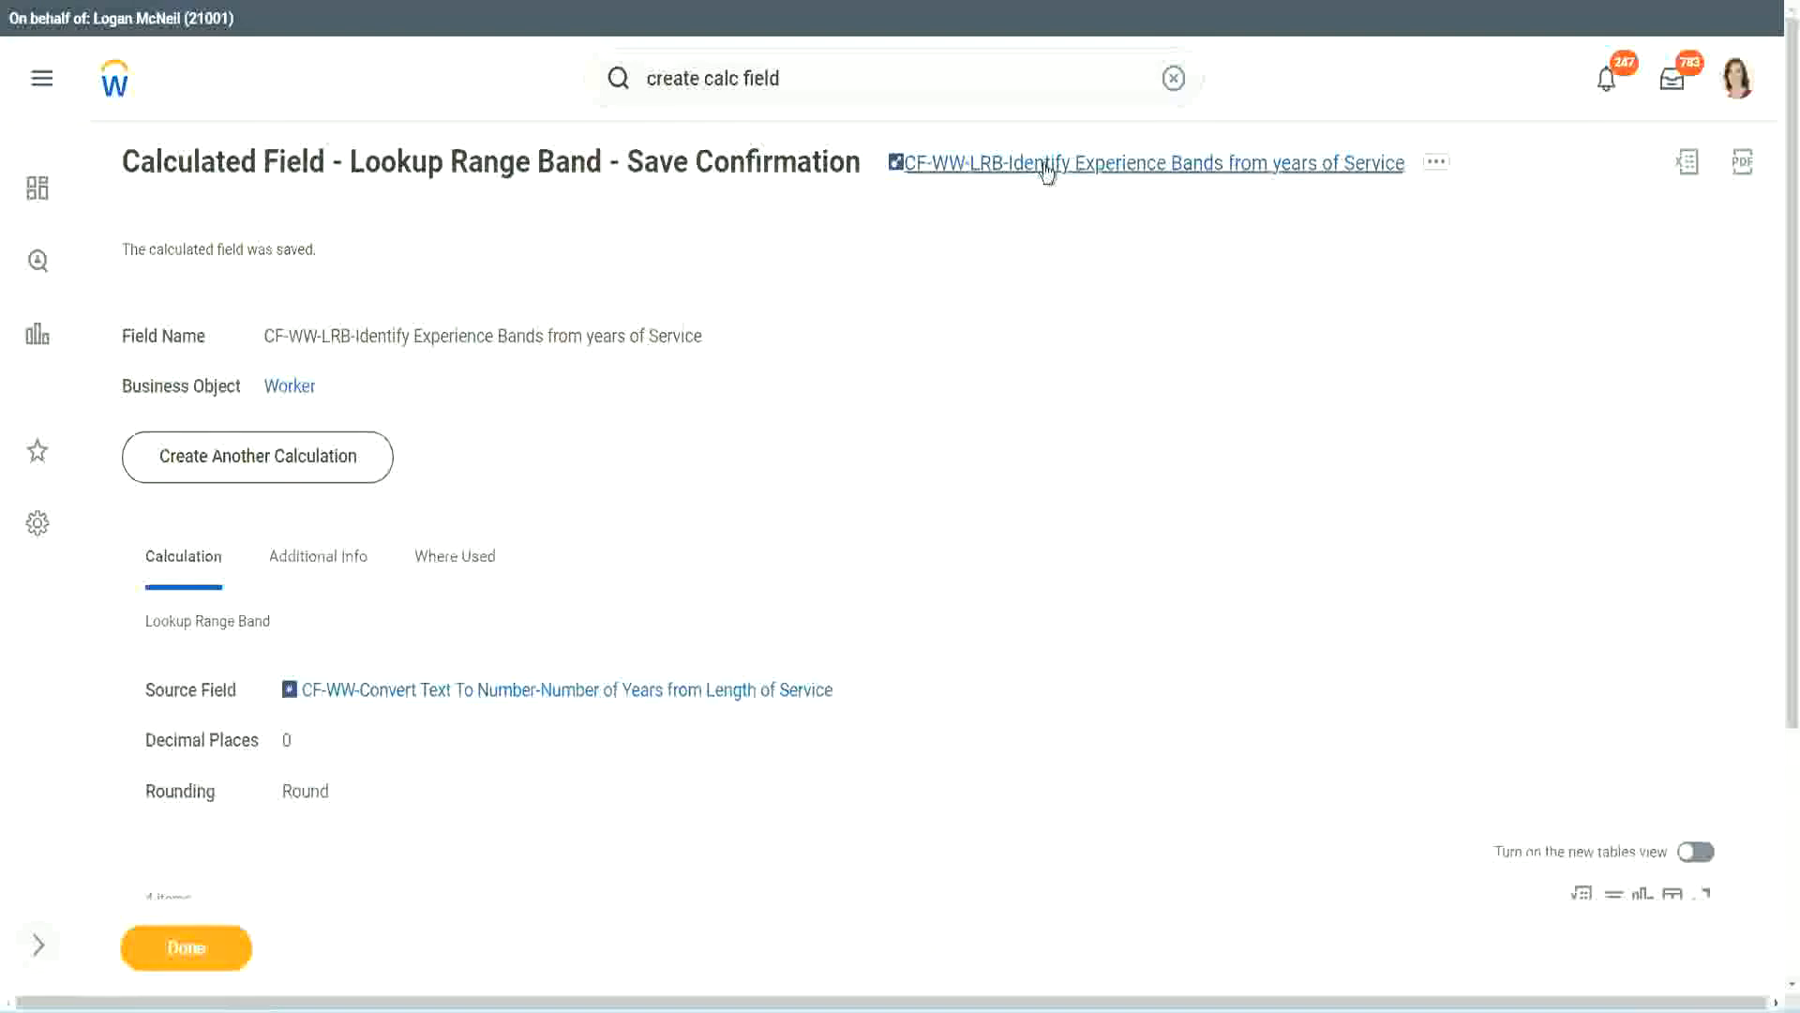
pyautogui.rightClick(1042, 167)
pyautogui.click(1070, 268)
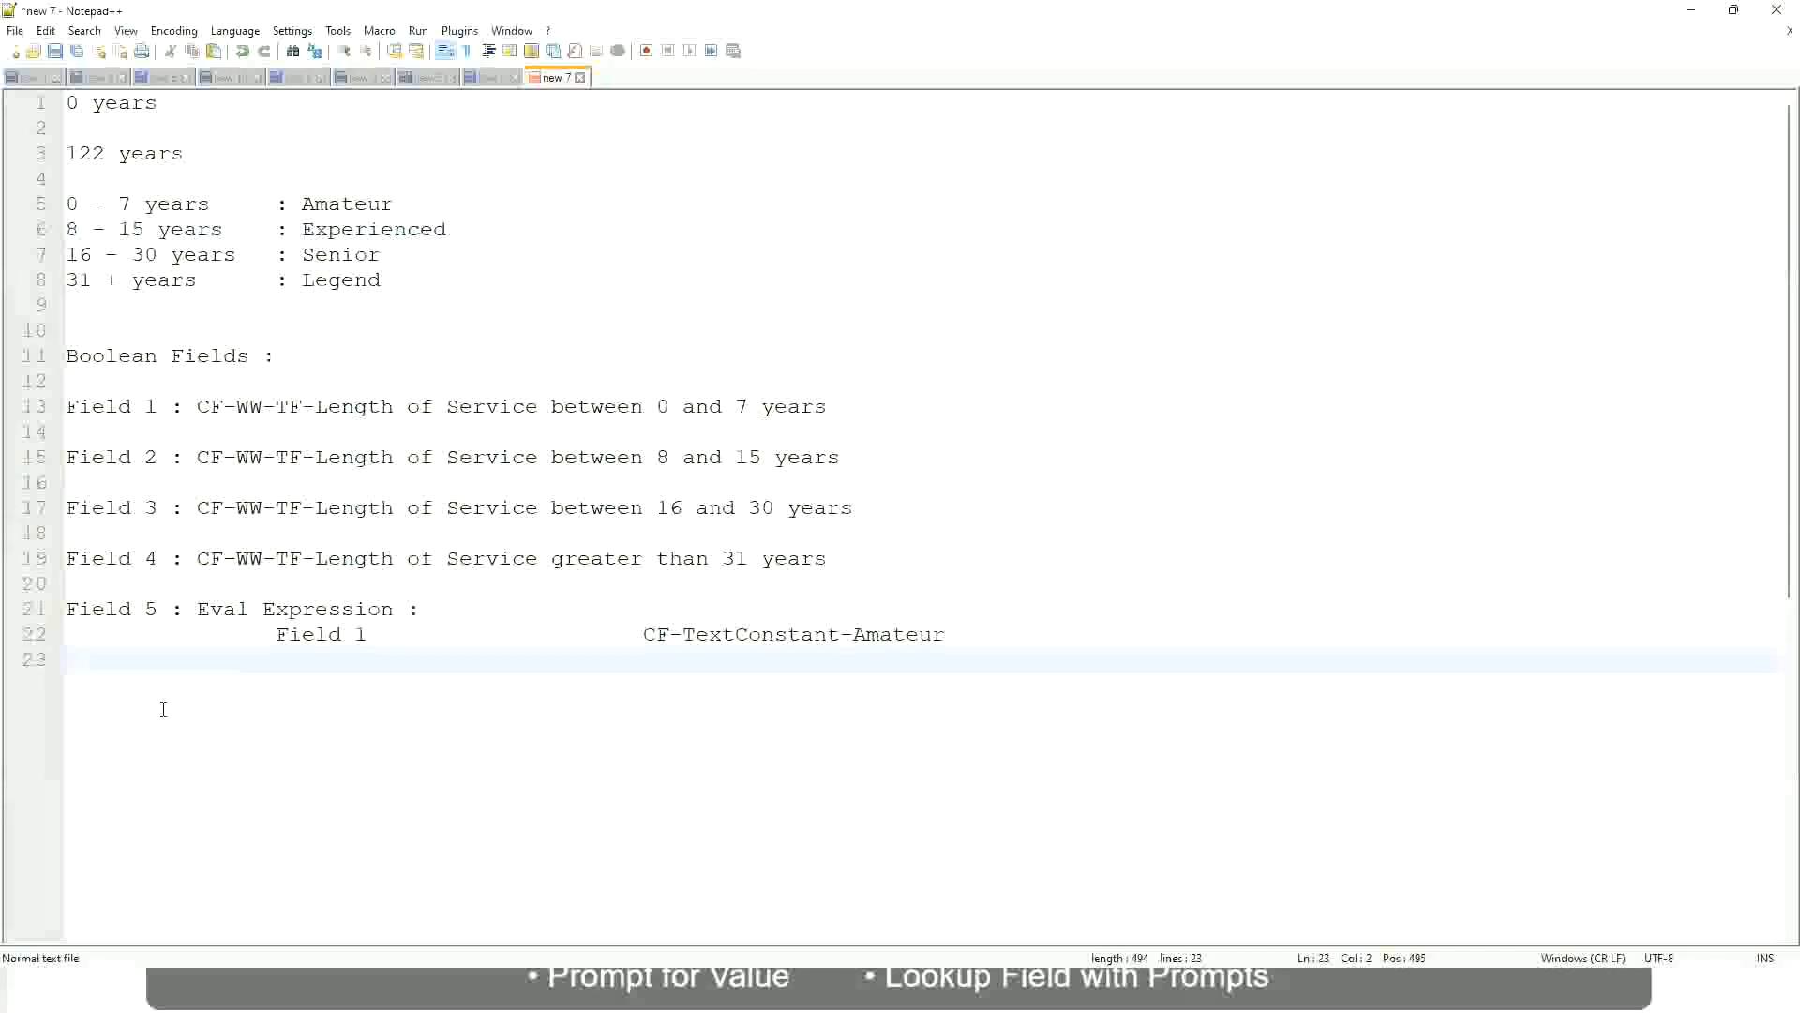
# - Add a tab-spaced salary range line '10,000 USD' and '1,000,000 USD' below the notes
pyautogui.press('Return')
pyautogui.press('Return')
pyautogui.press('Return')
pyautogui.press('Left')
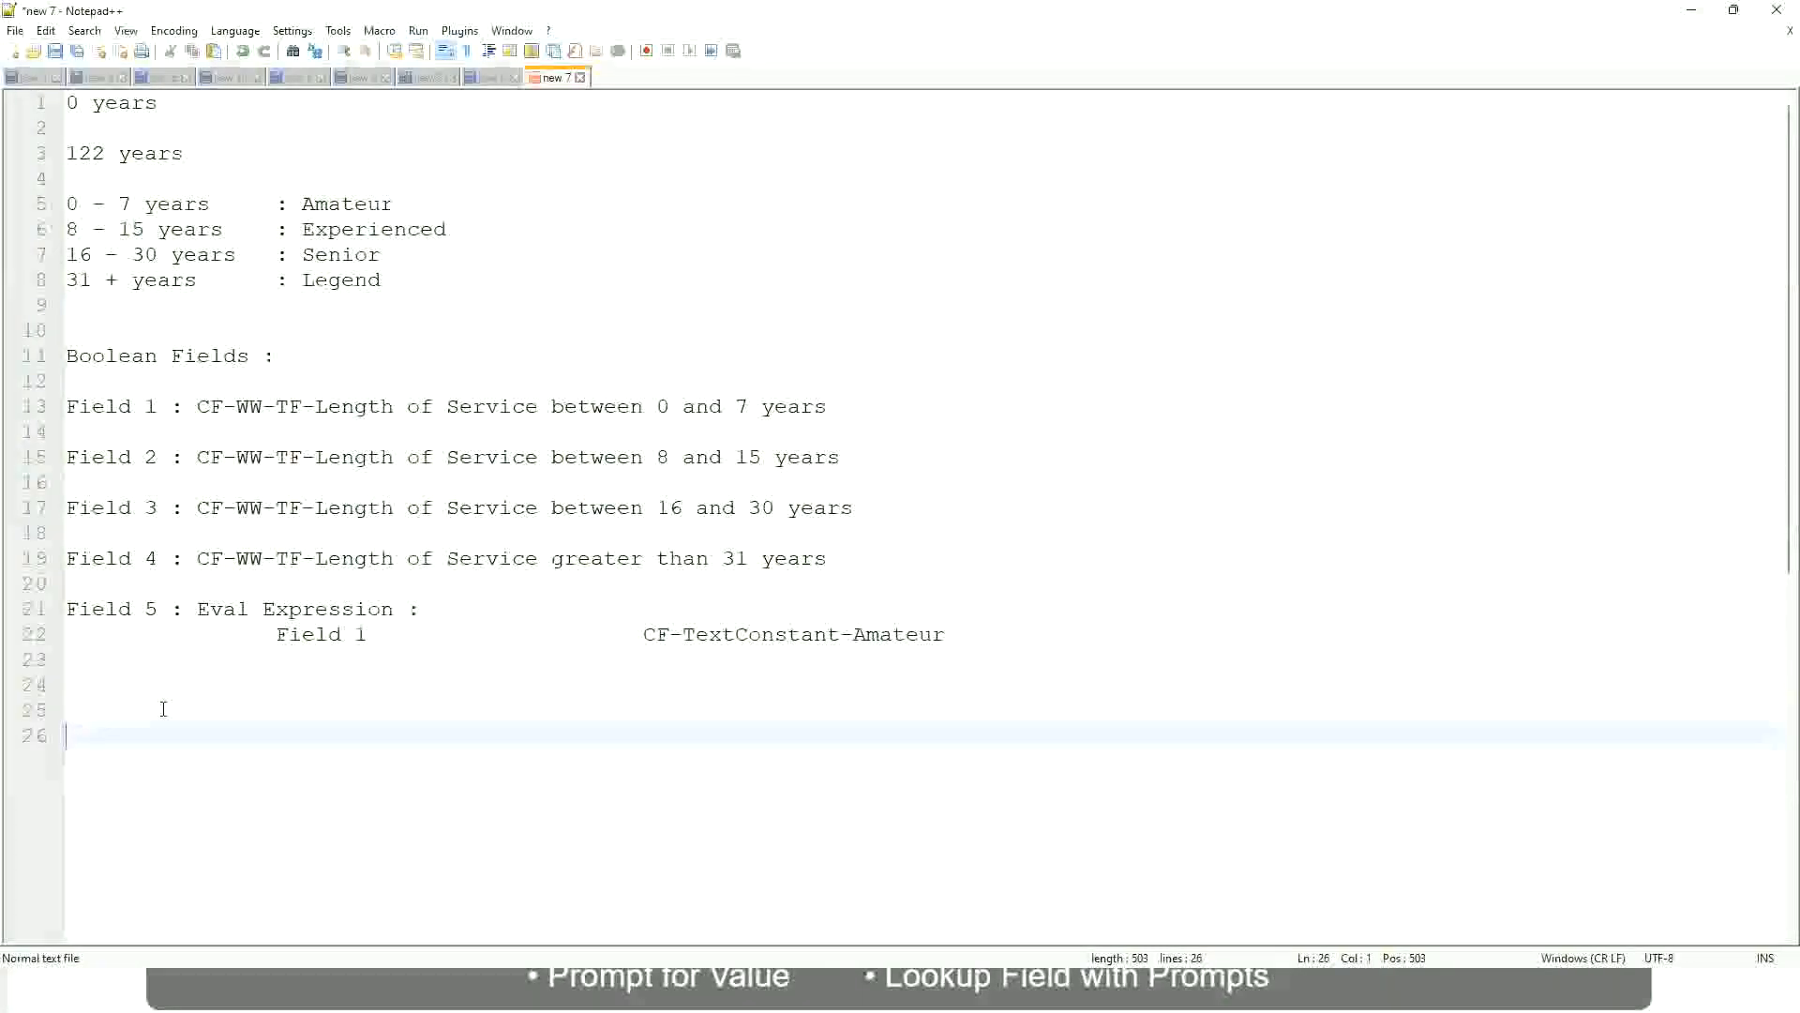
pyautogui.write('10,000 USD')
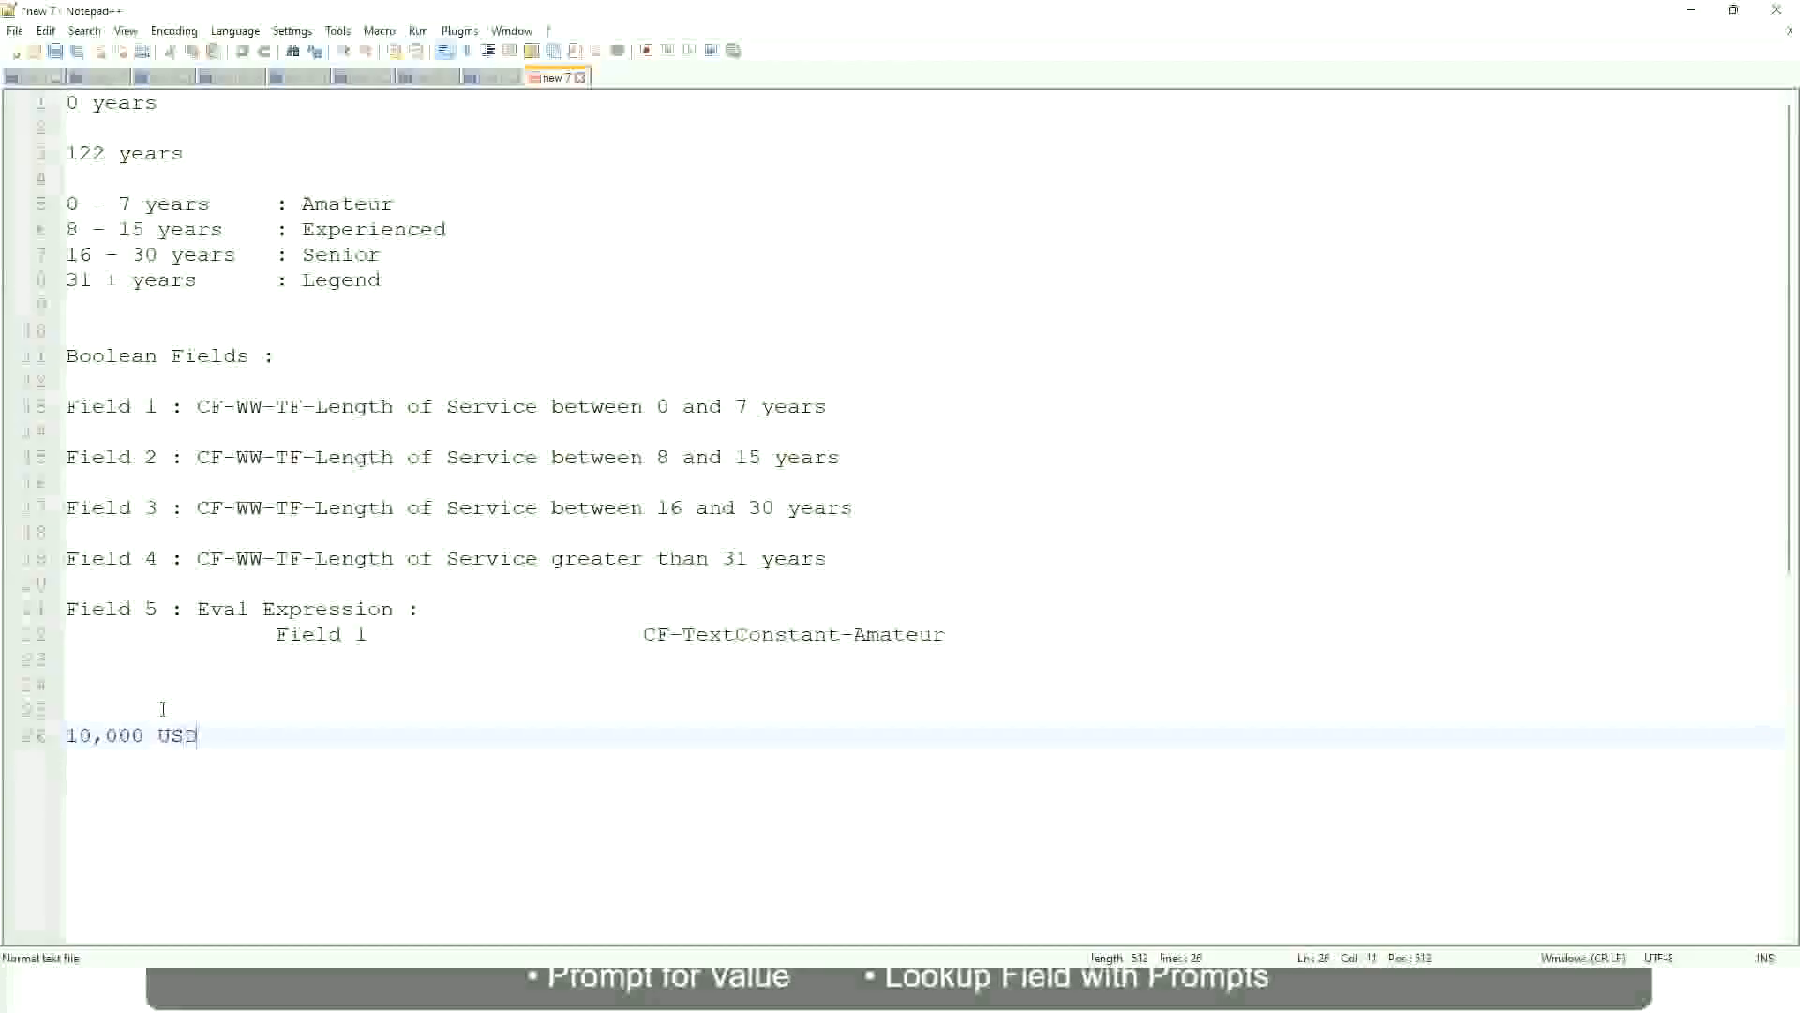
pyautogui.press('Tab')
pyautogui.press('Tab')
pyautogui.press('Tab')
pyautogui.press('Tab')
pyautogui.press('Tab')
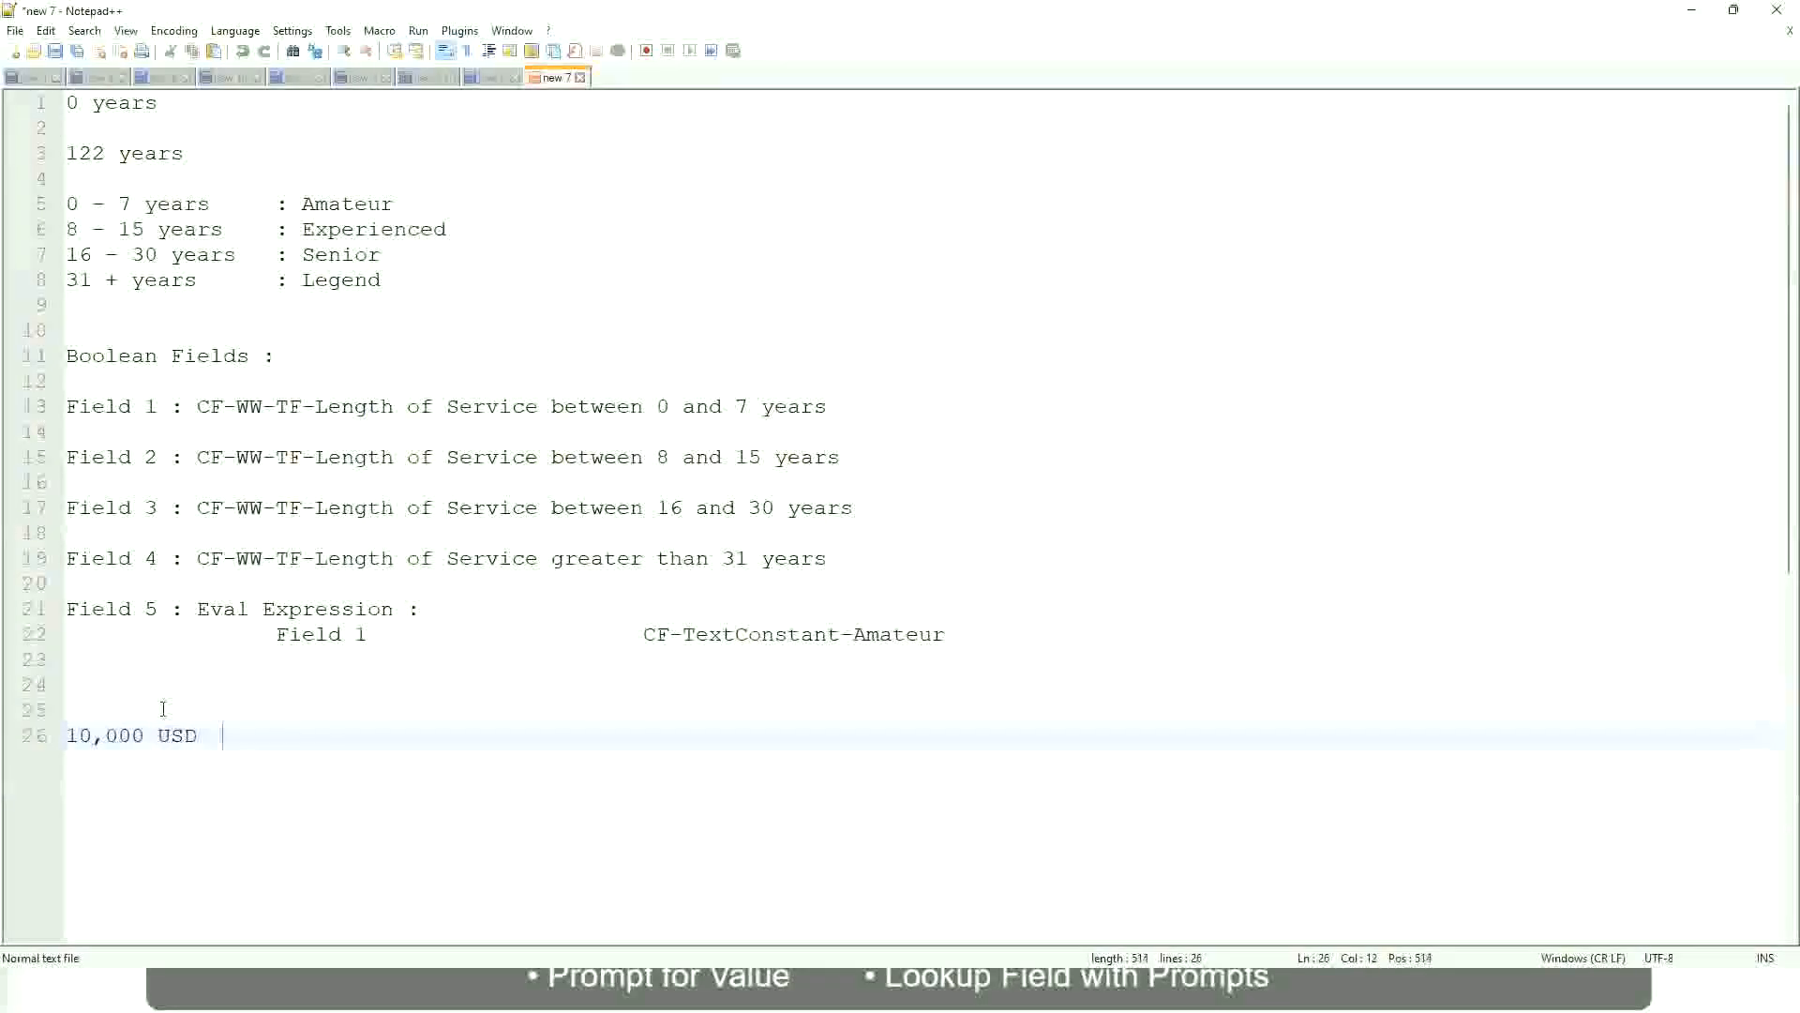
pyautogui.press('Tab')
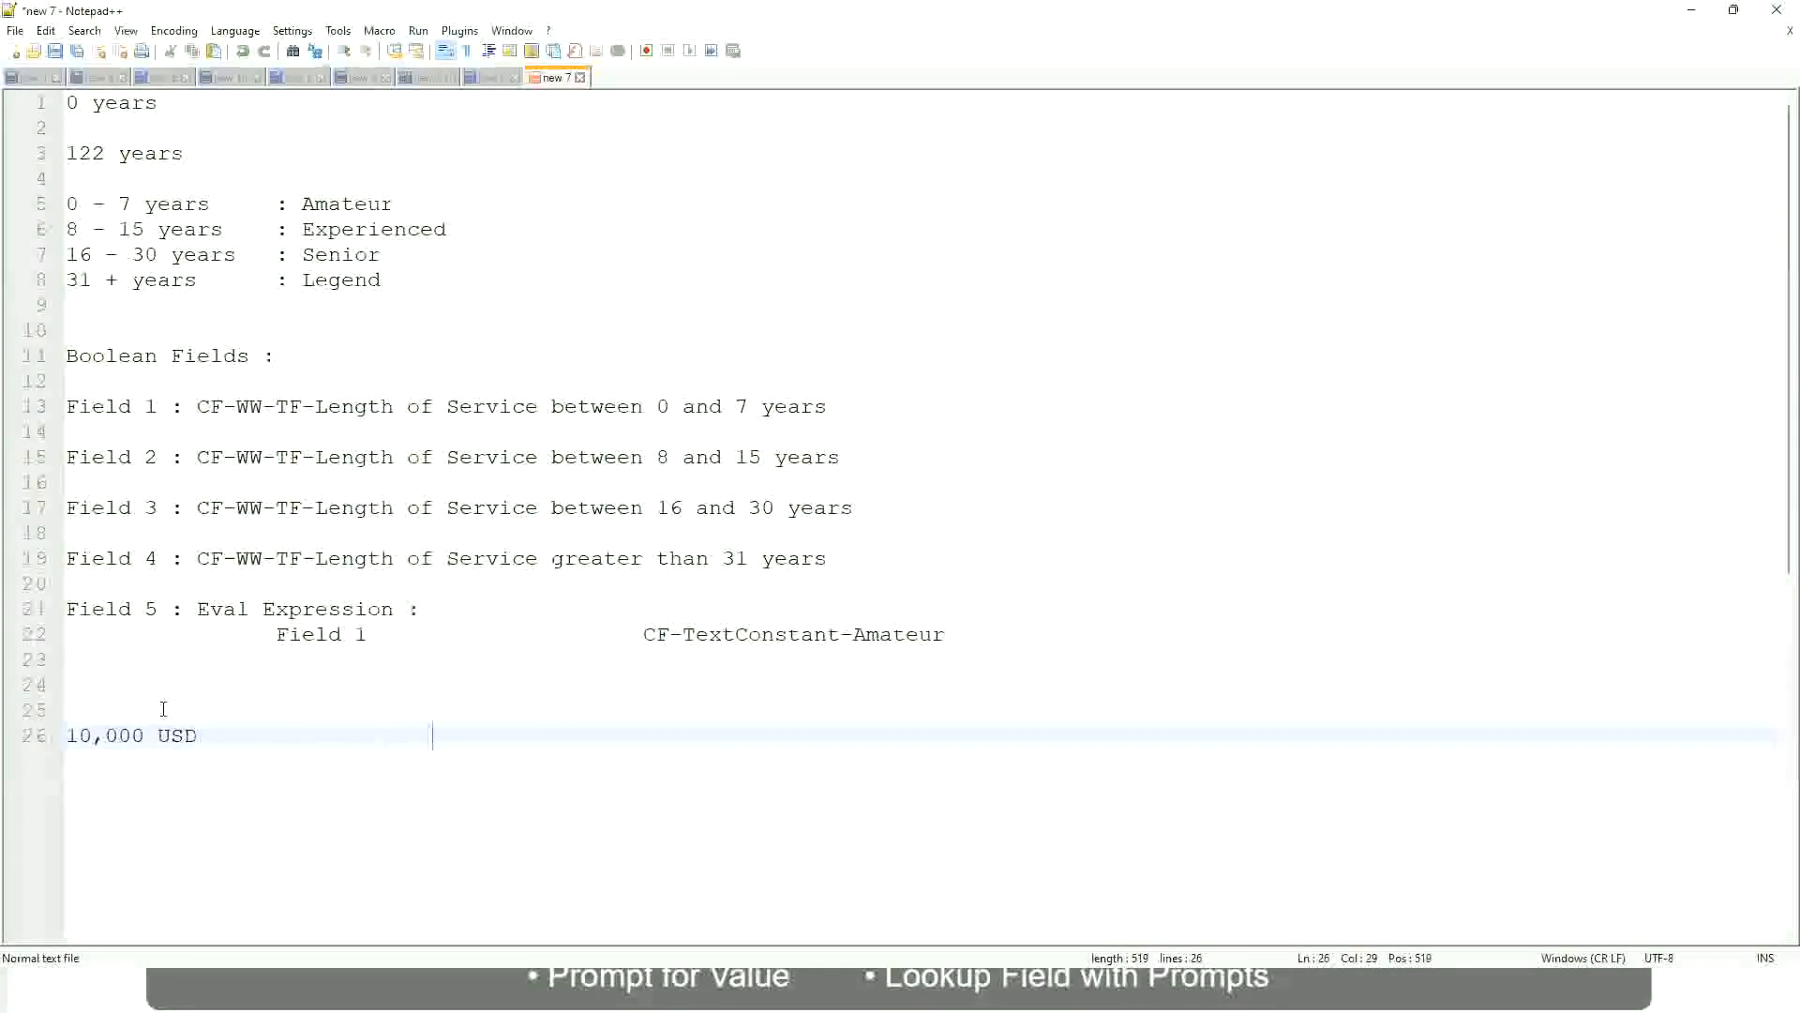
pyautogui.write('1,000,000')
pyautogui.press('Left')
pyautogui.press('Left')
pyautogui.press('Left')
pyautogui.press('Left')
pyautogui.press('Left')
pyautogui.press('Left')
pyautogui.press('Left')
pyautogui.press('Left')
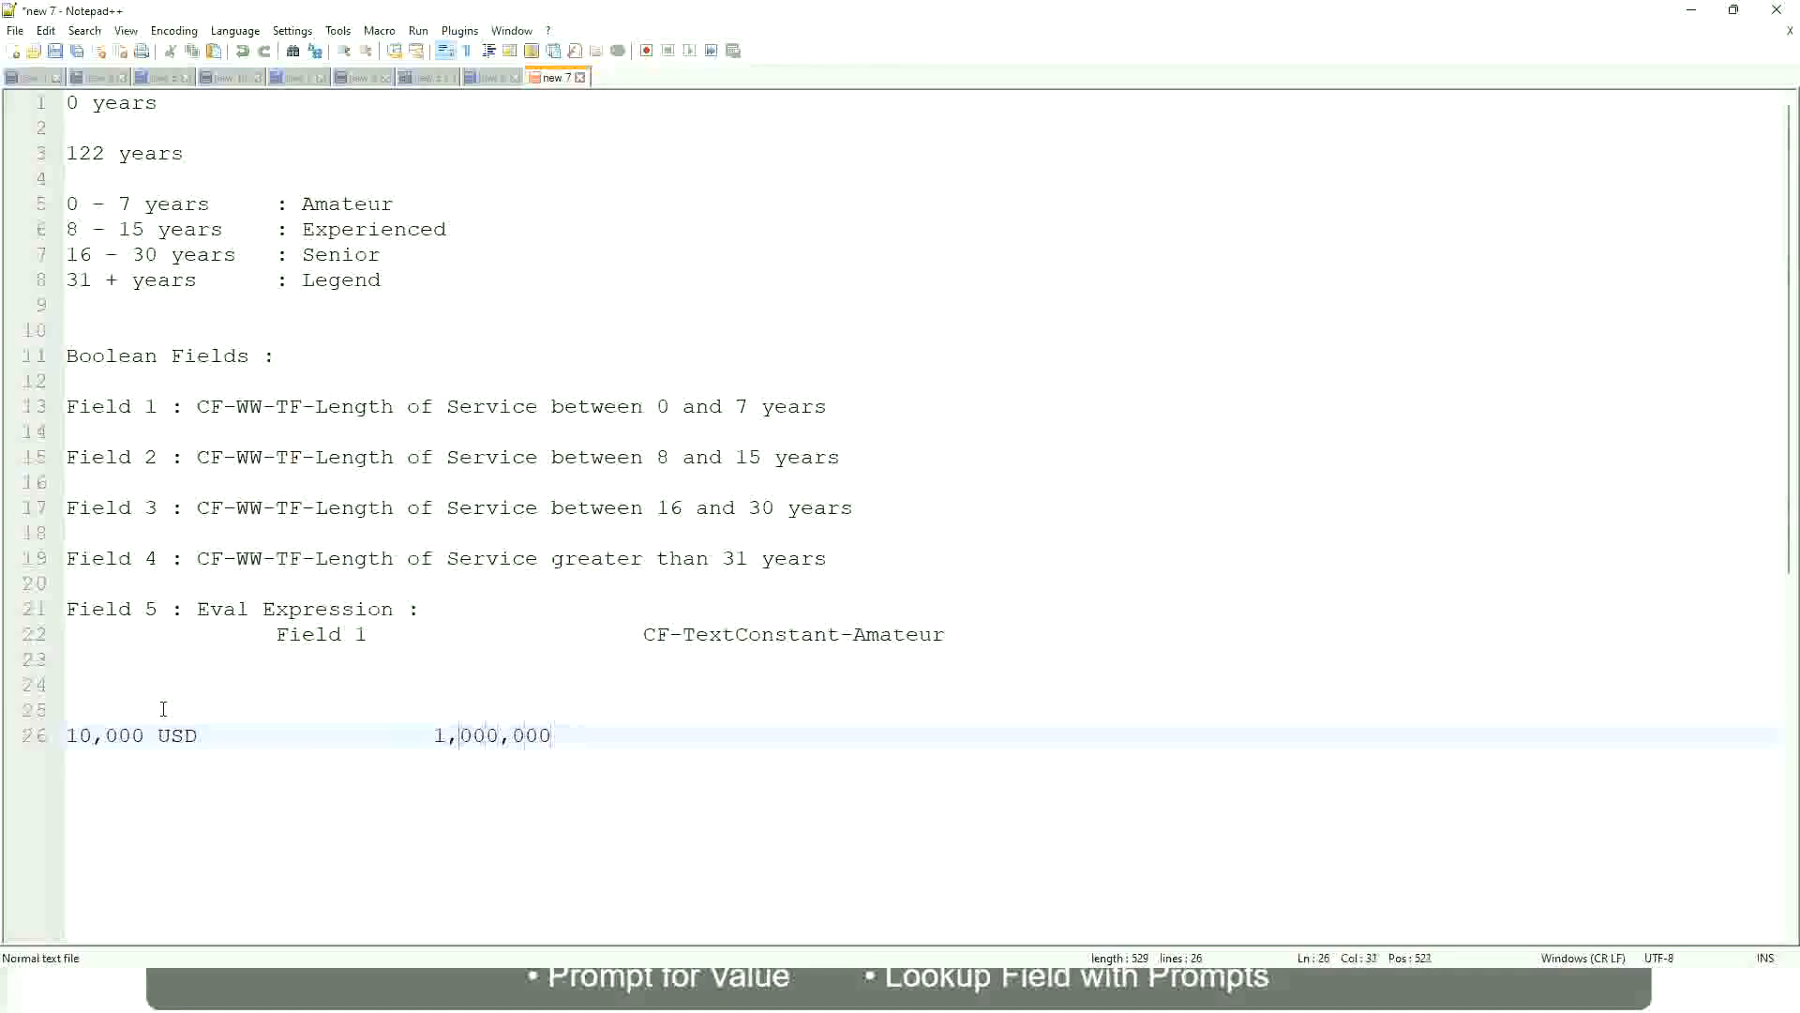
pyautogui.press('Right')
pyautogui.press('Right')
pyautogui.press('Right')
pyautogui.press('Right')
pyautogui.press('Right')
pyautogui.press('Right')
pyautogui.press('Right')
pyautogui.press('Right')
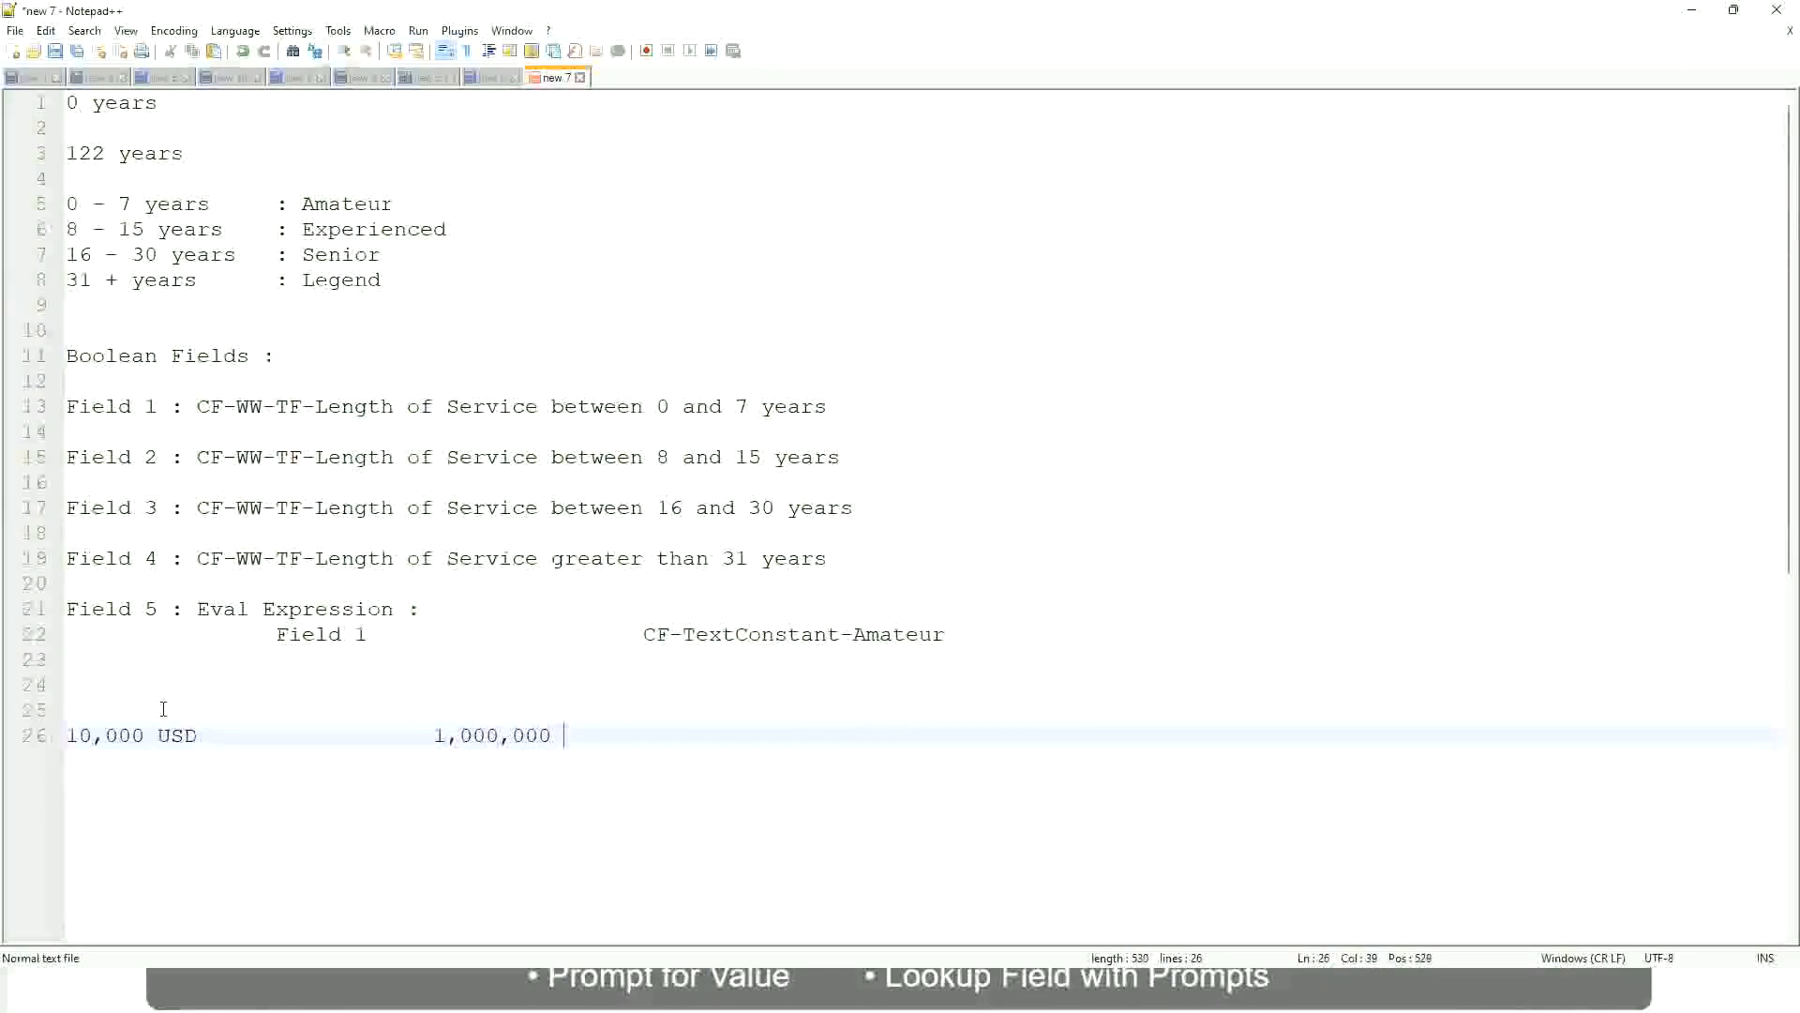
pyautogui.write('USD')
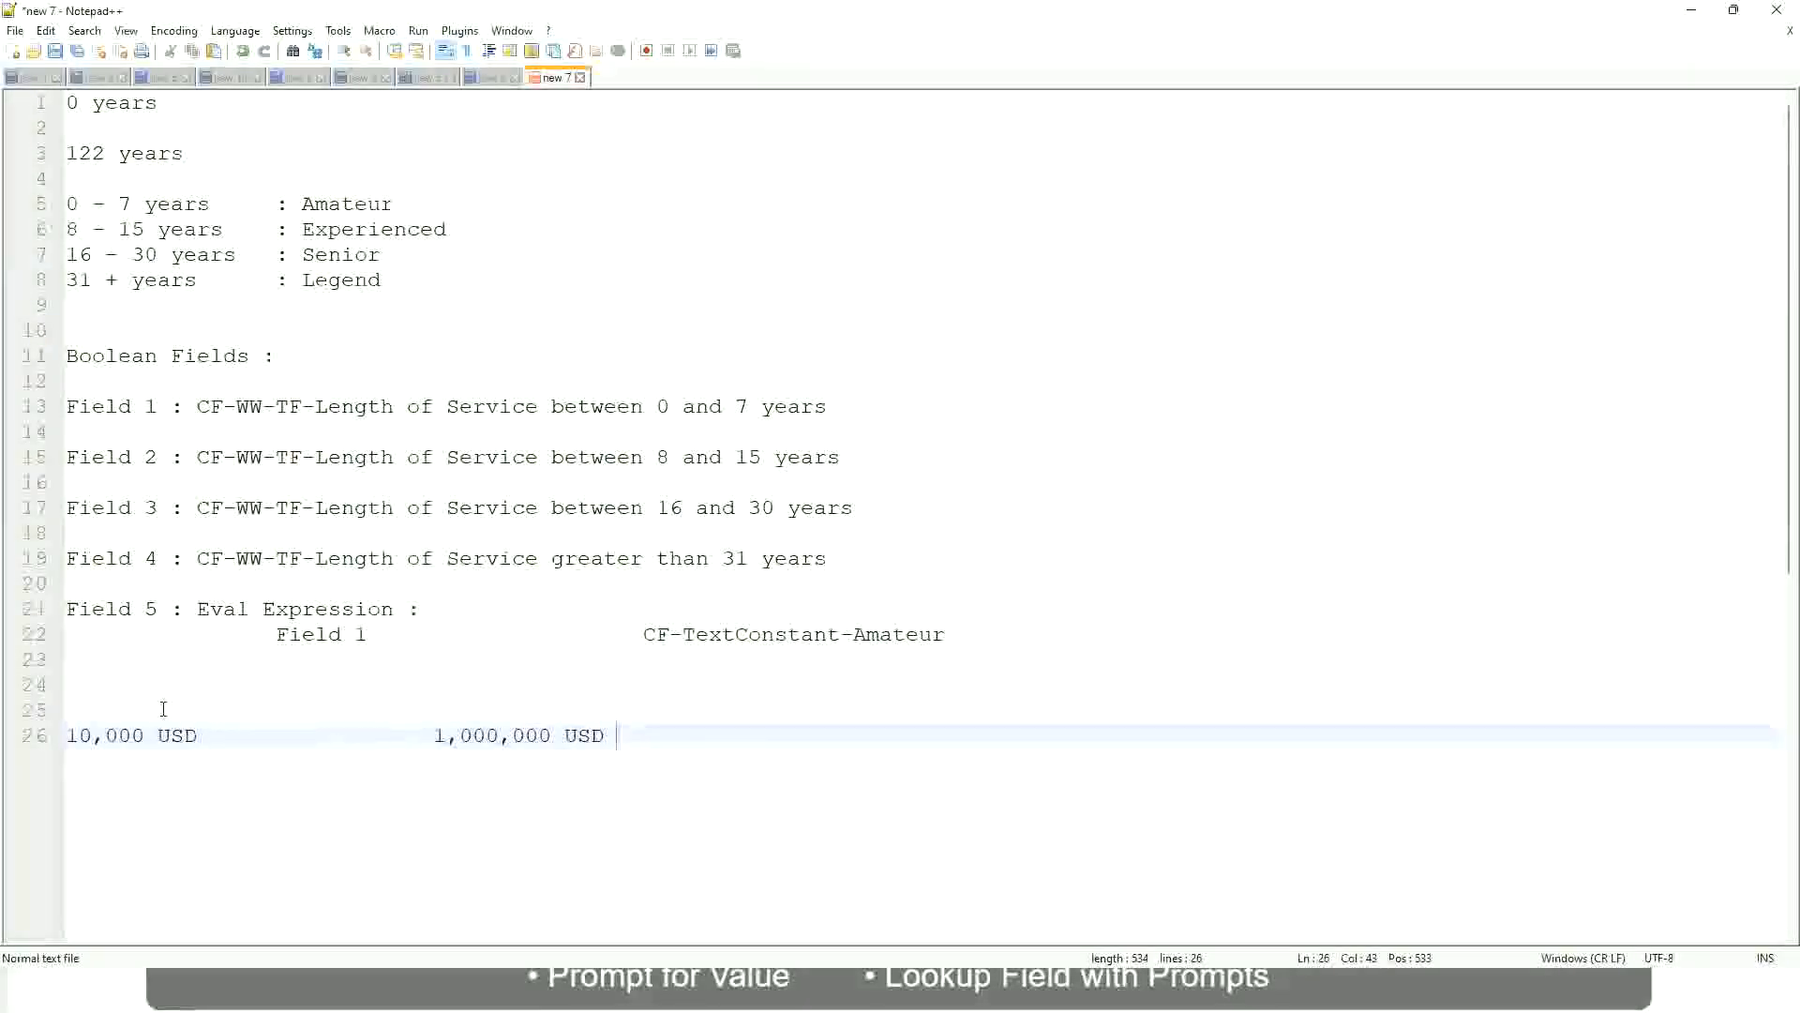
pyautogui.press('Return')
pyautogui.press('Return')
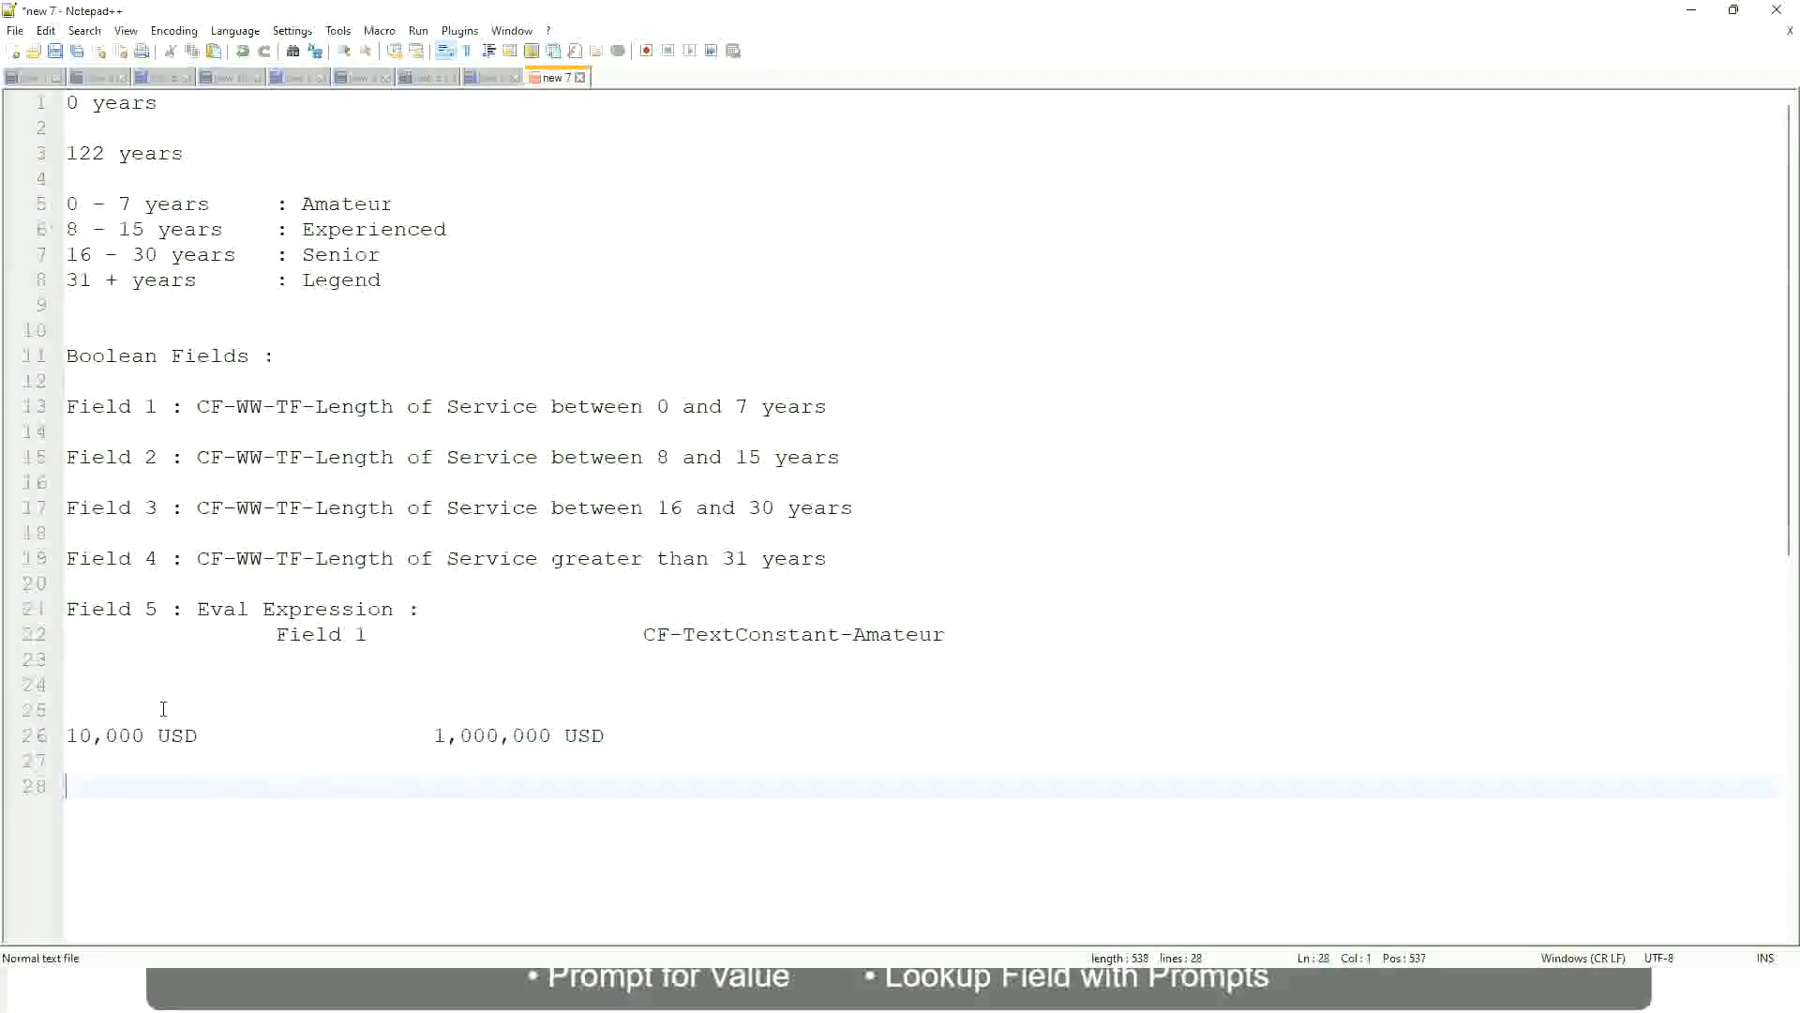
# - List salary bands '10 - 50,000 : Low', '50,001 - 150,000 : Medium' and '> 150,000 : High'
pyautogui.write('10 - 50,000')
pyautogui.press('Tab')
pyautogui.press('Tab')
pyautogui.press('Tab')
pyautogui.press('Tab')
pyautogui.write(': Low')
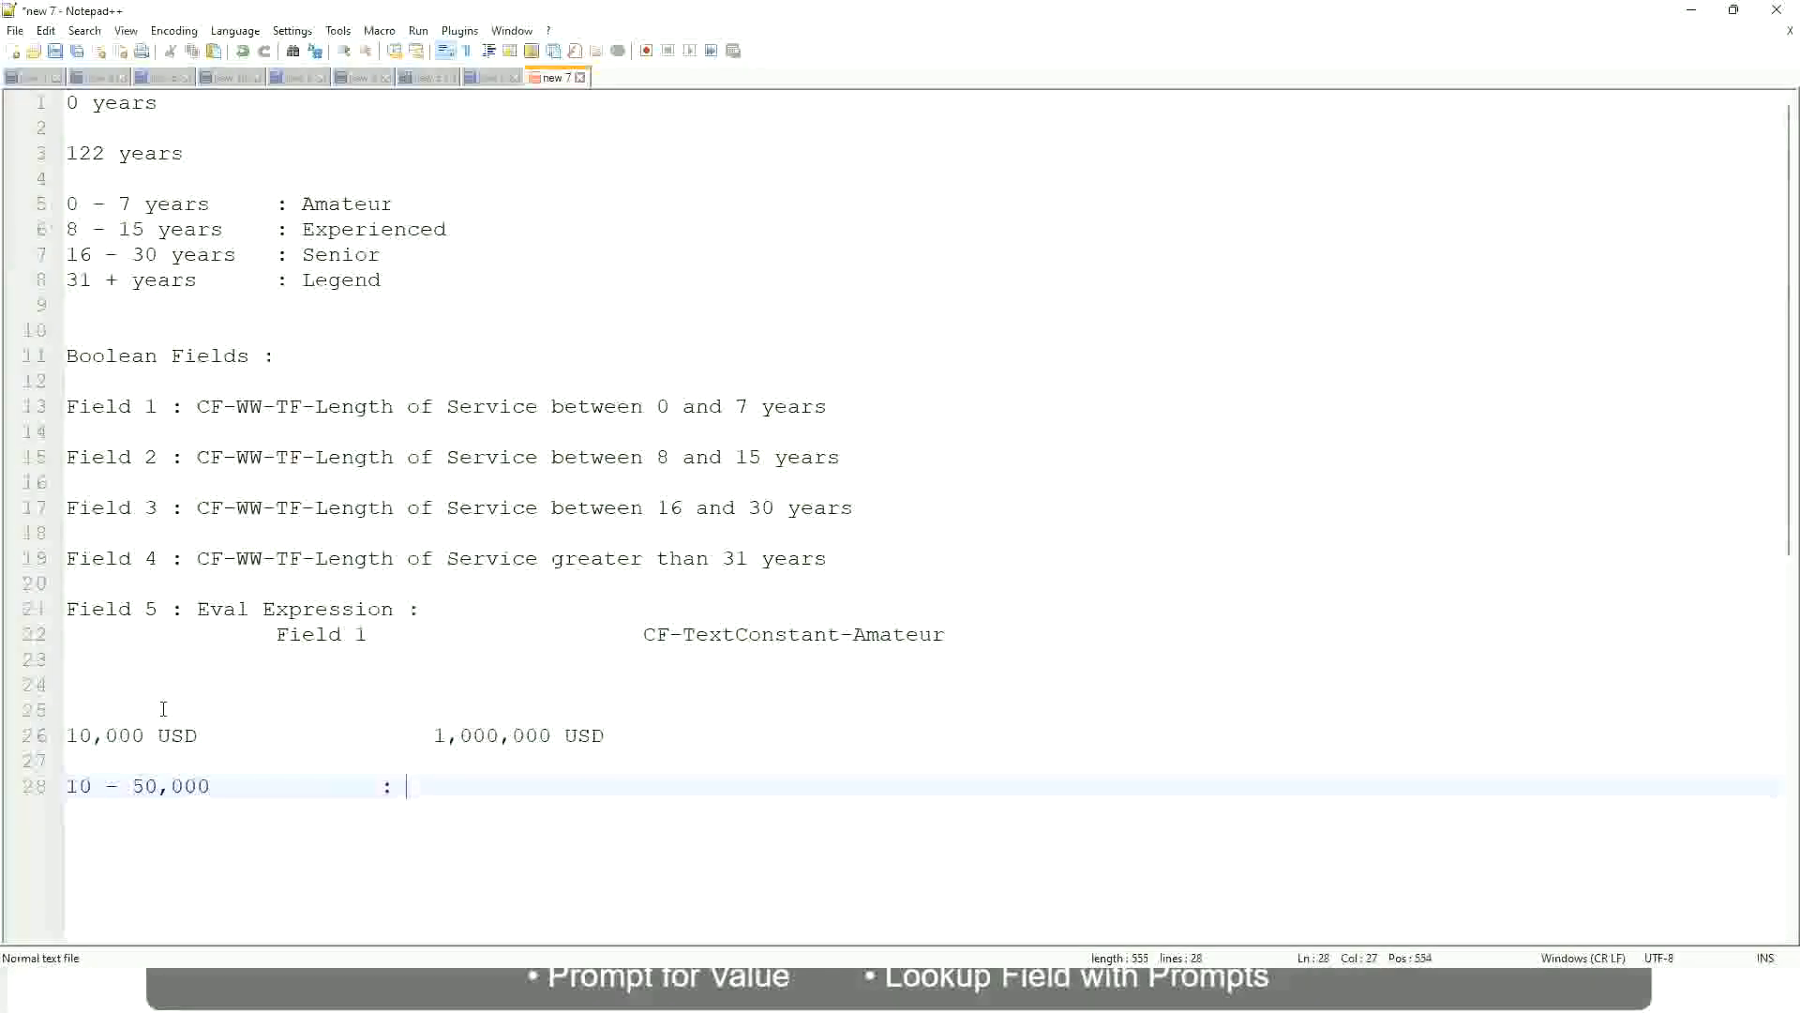
pyautogui.press('Return')
pyautogui.press('Return')
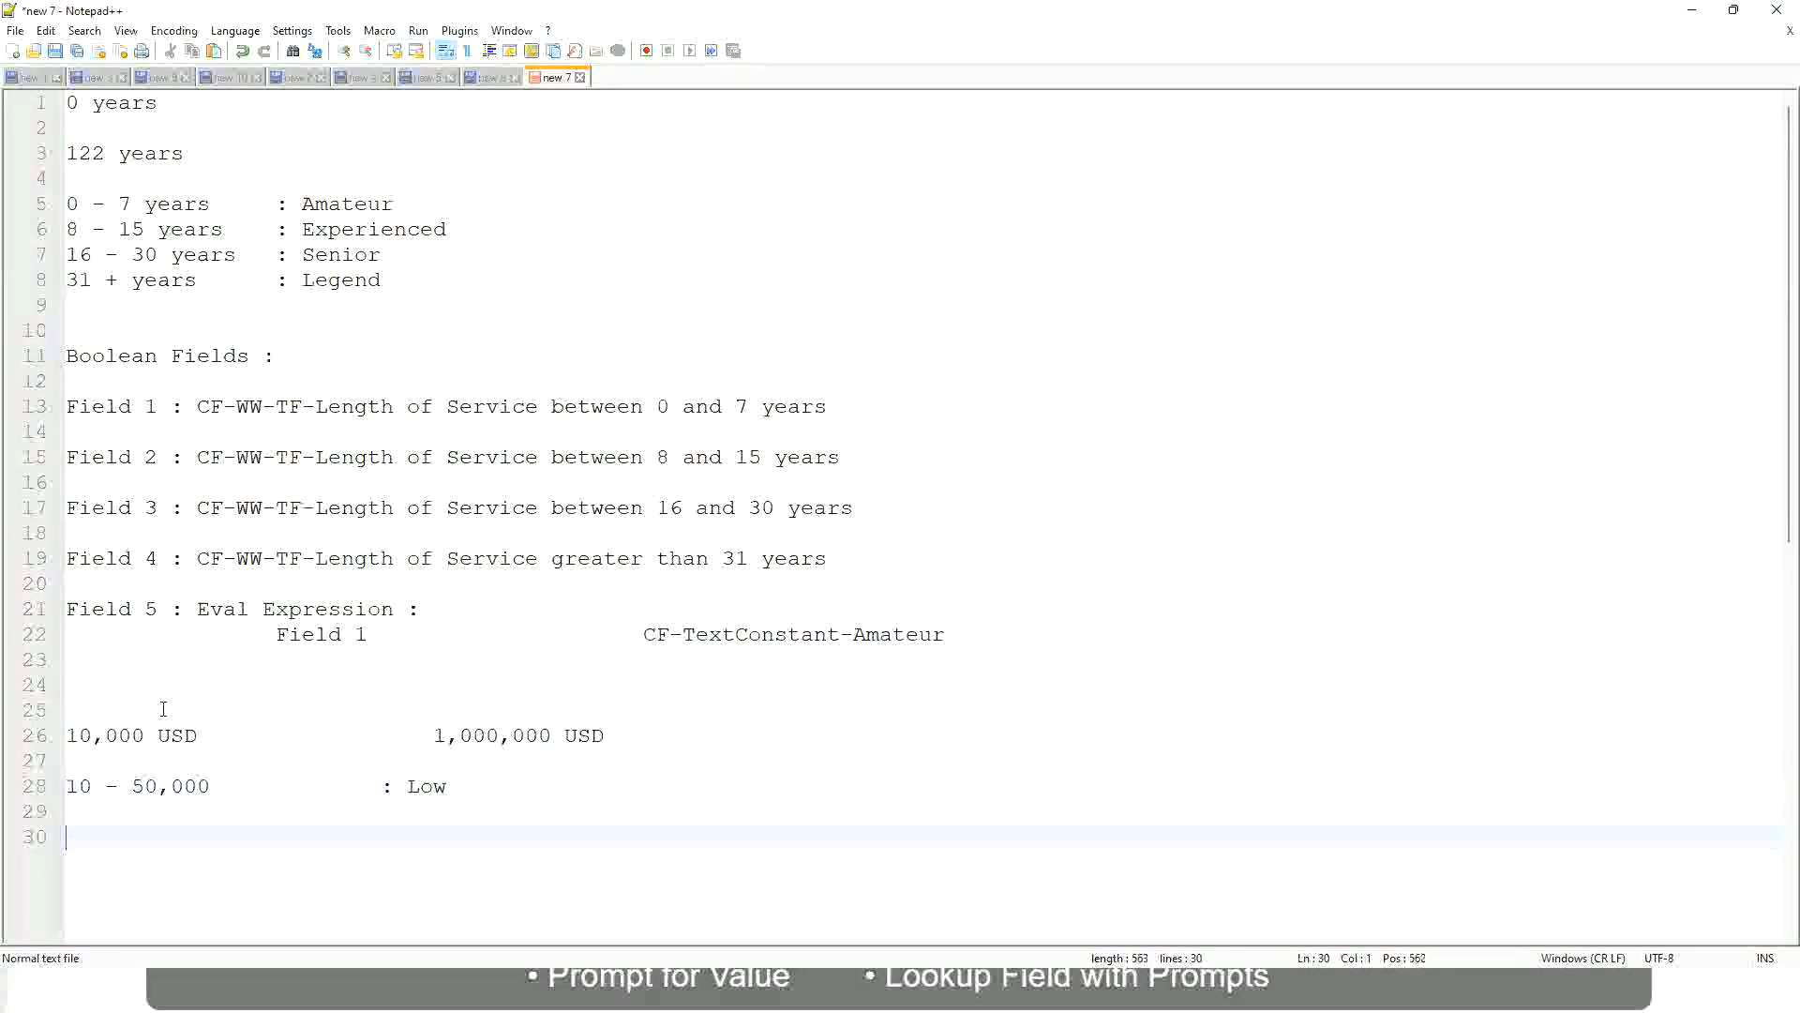
pyautogui.press('Up')
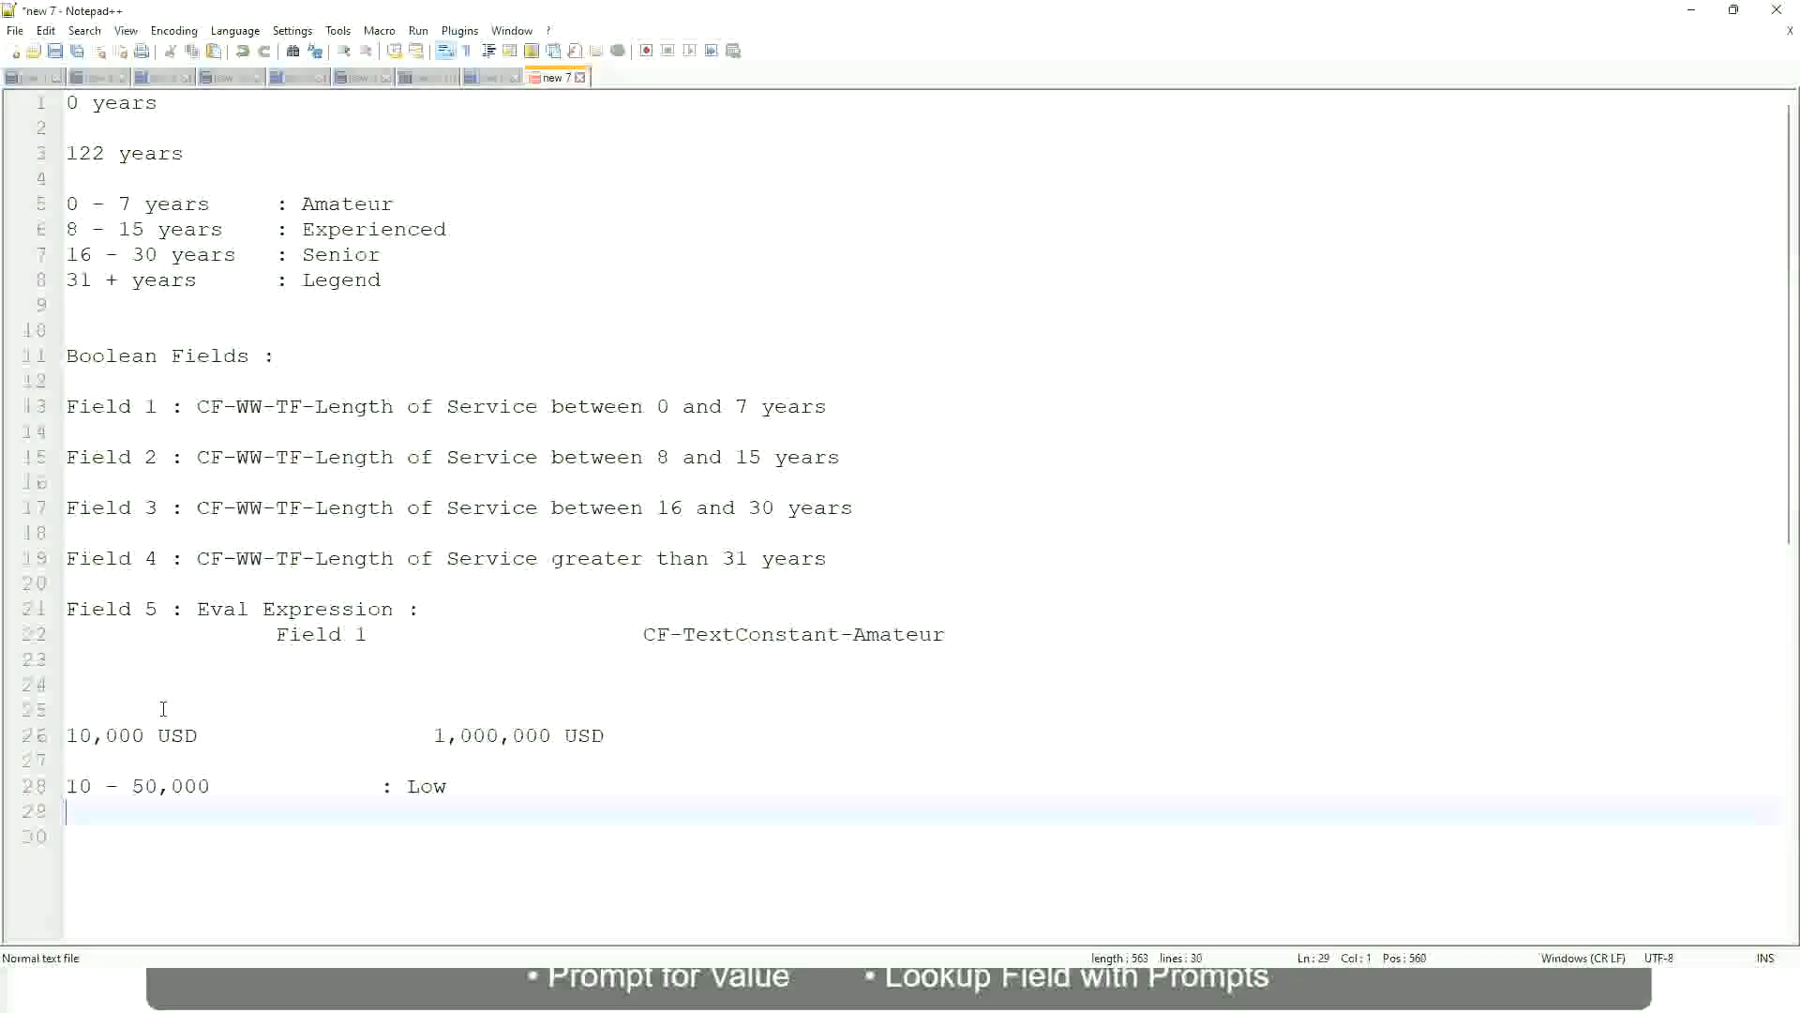
pyautogui.write('50,001 ')
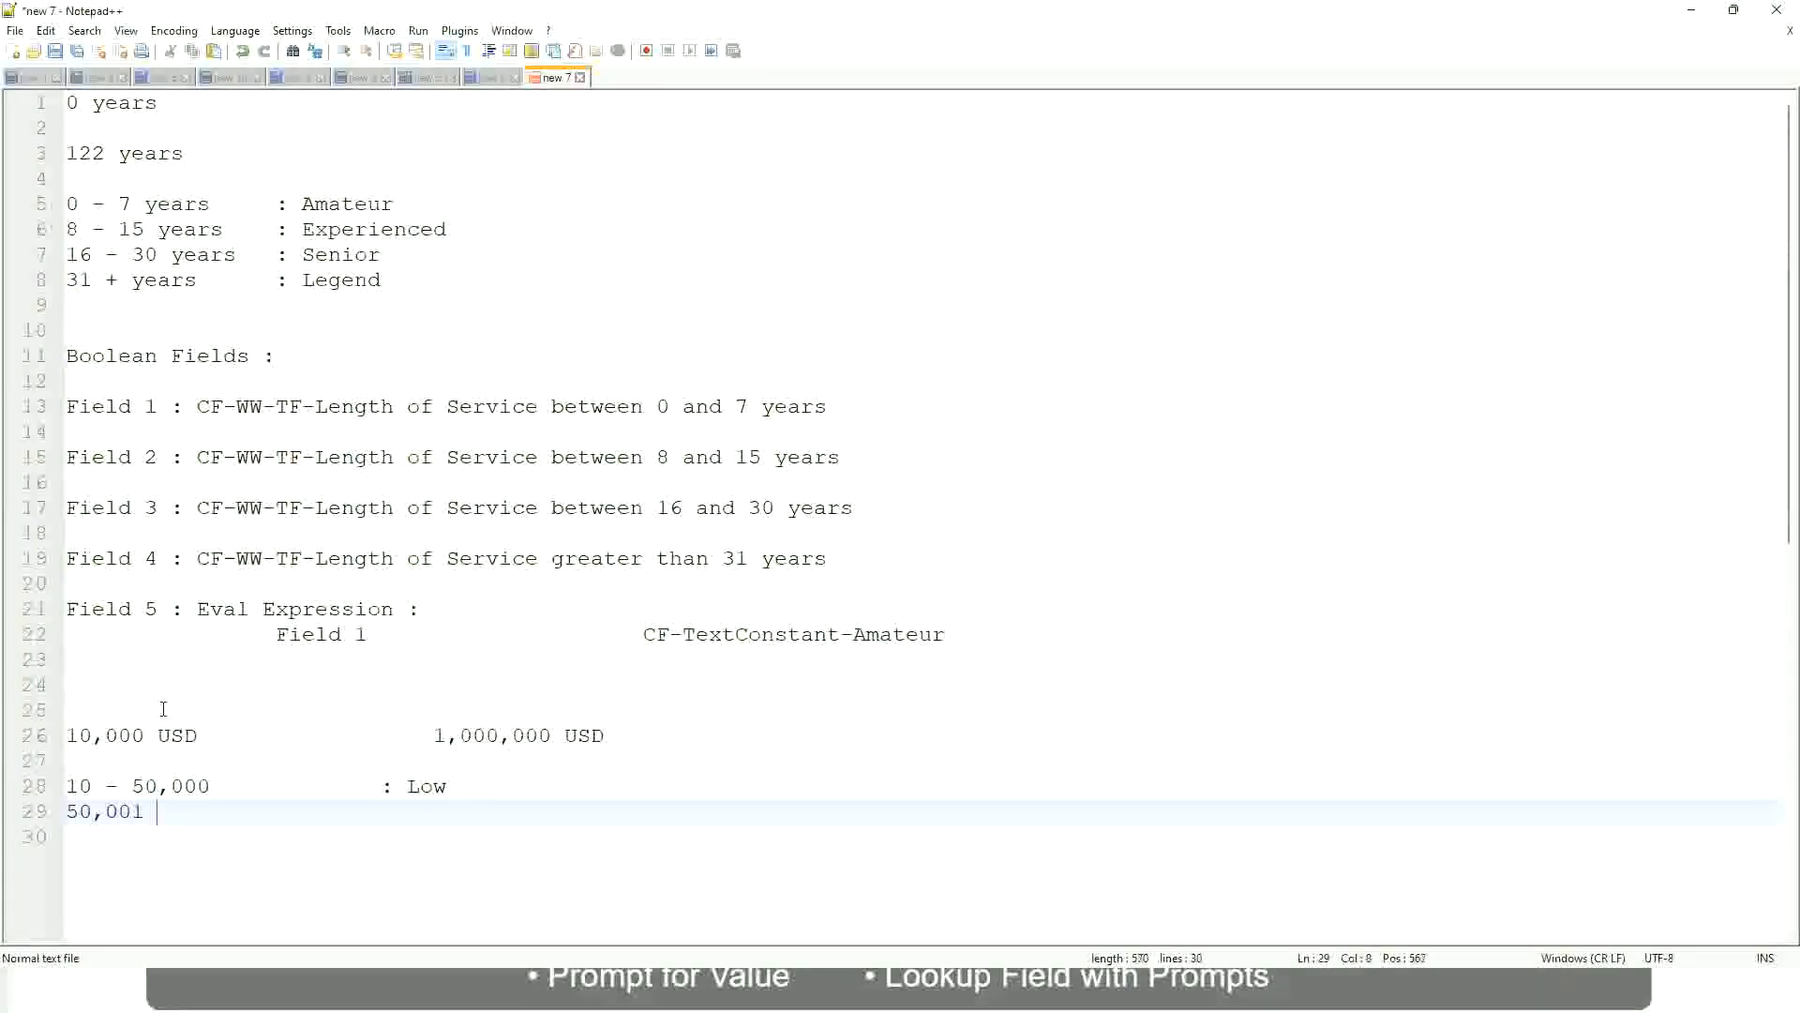
pyautogui.write('- 150,000')
pyautogui.press('Tab')
pyautogui.press('Tab')
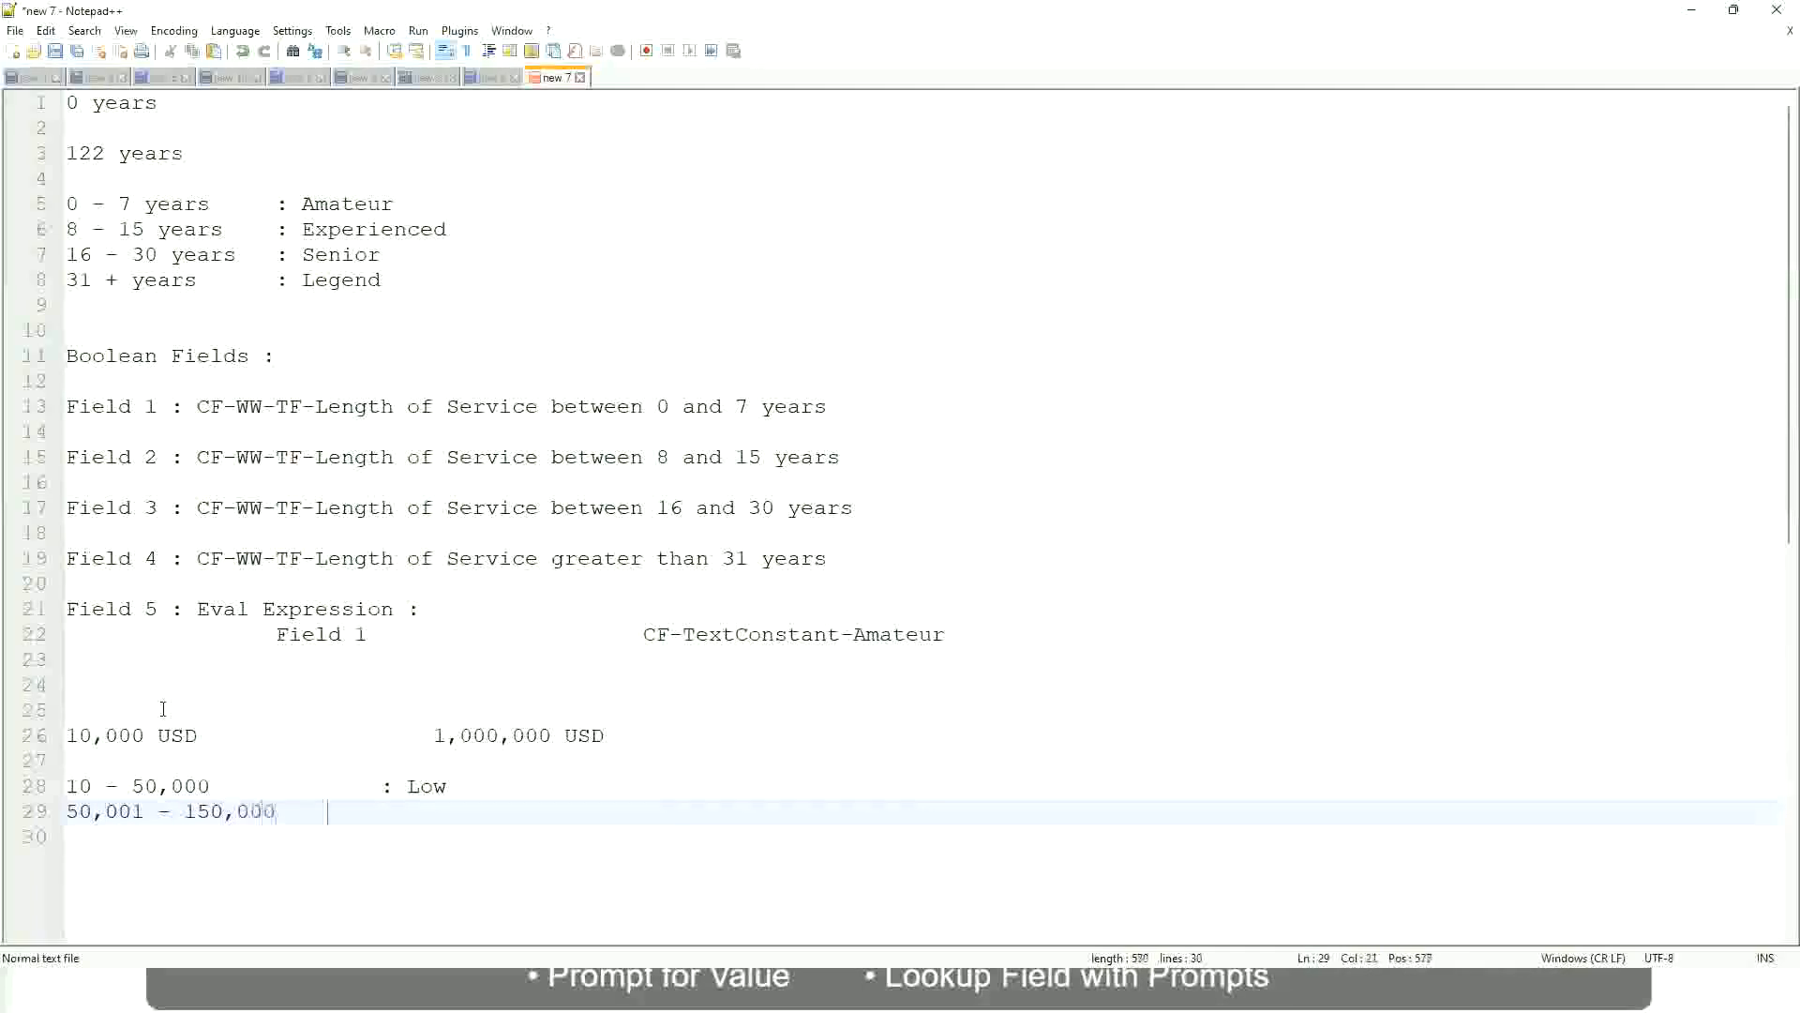
pyautogui.write(': Med')
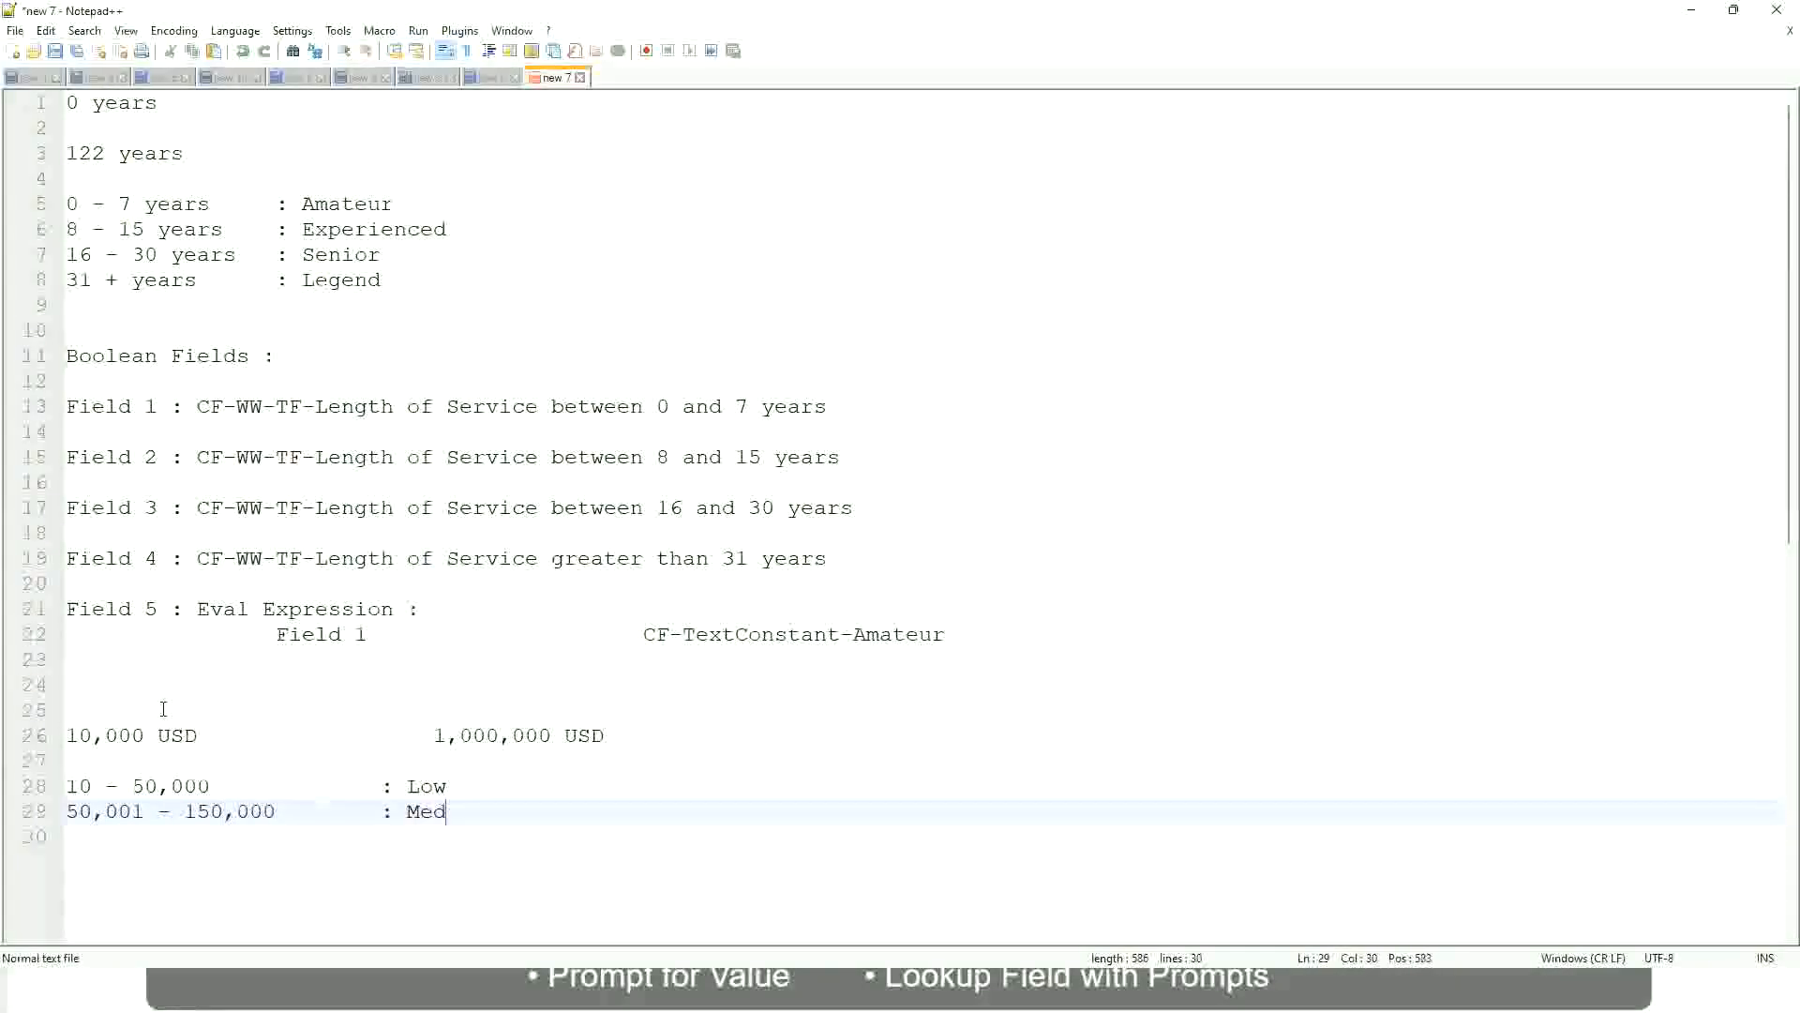
pyautogui.write('ium')
pyautogui.press('Return')
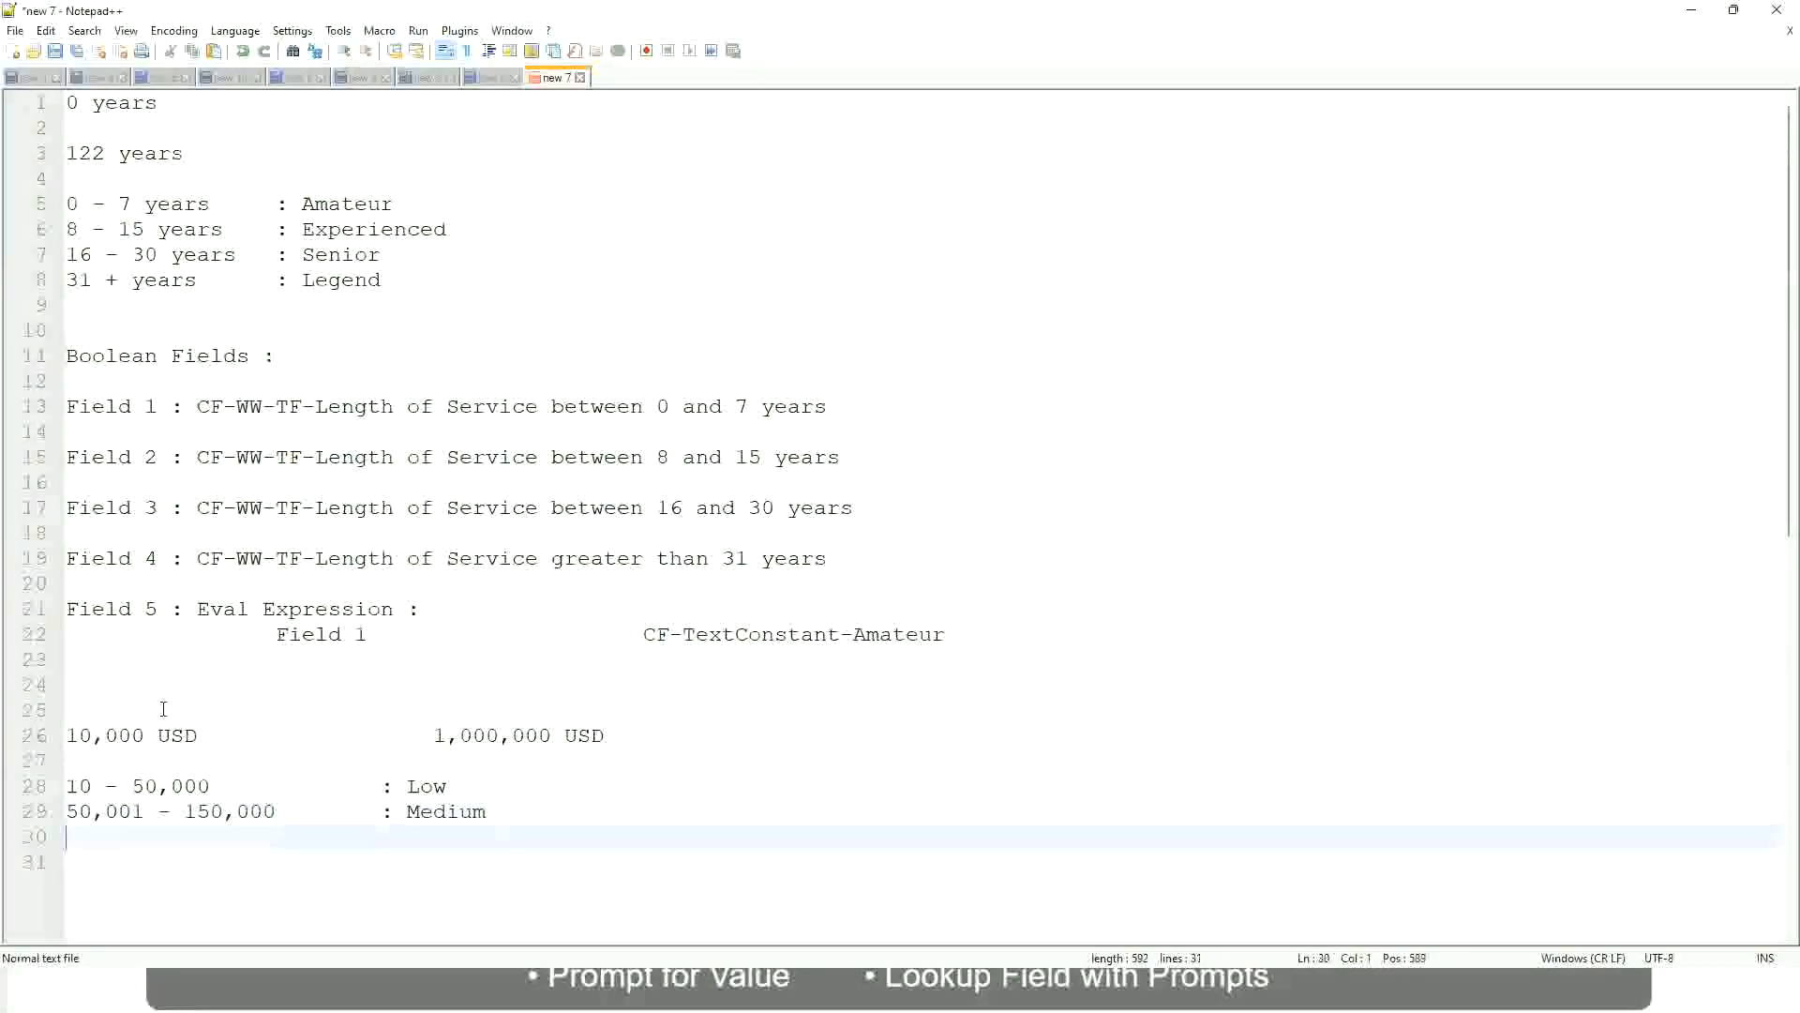
pyautogui.write('> 150,000')
pyautogui.press('Tab')
pyautogui.press('Tab')
pyautogui.press('Tab')
pyautogui.press('Tab')
pyautogui.write(': High')
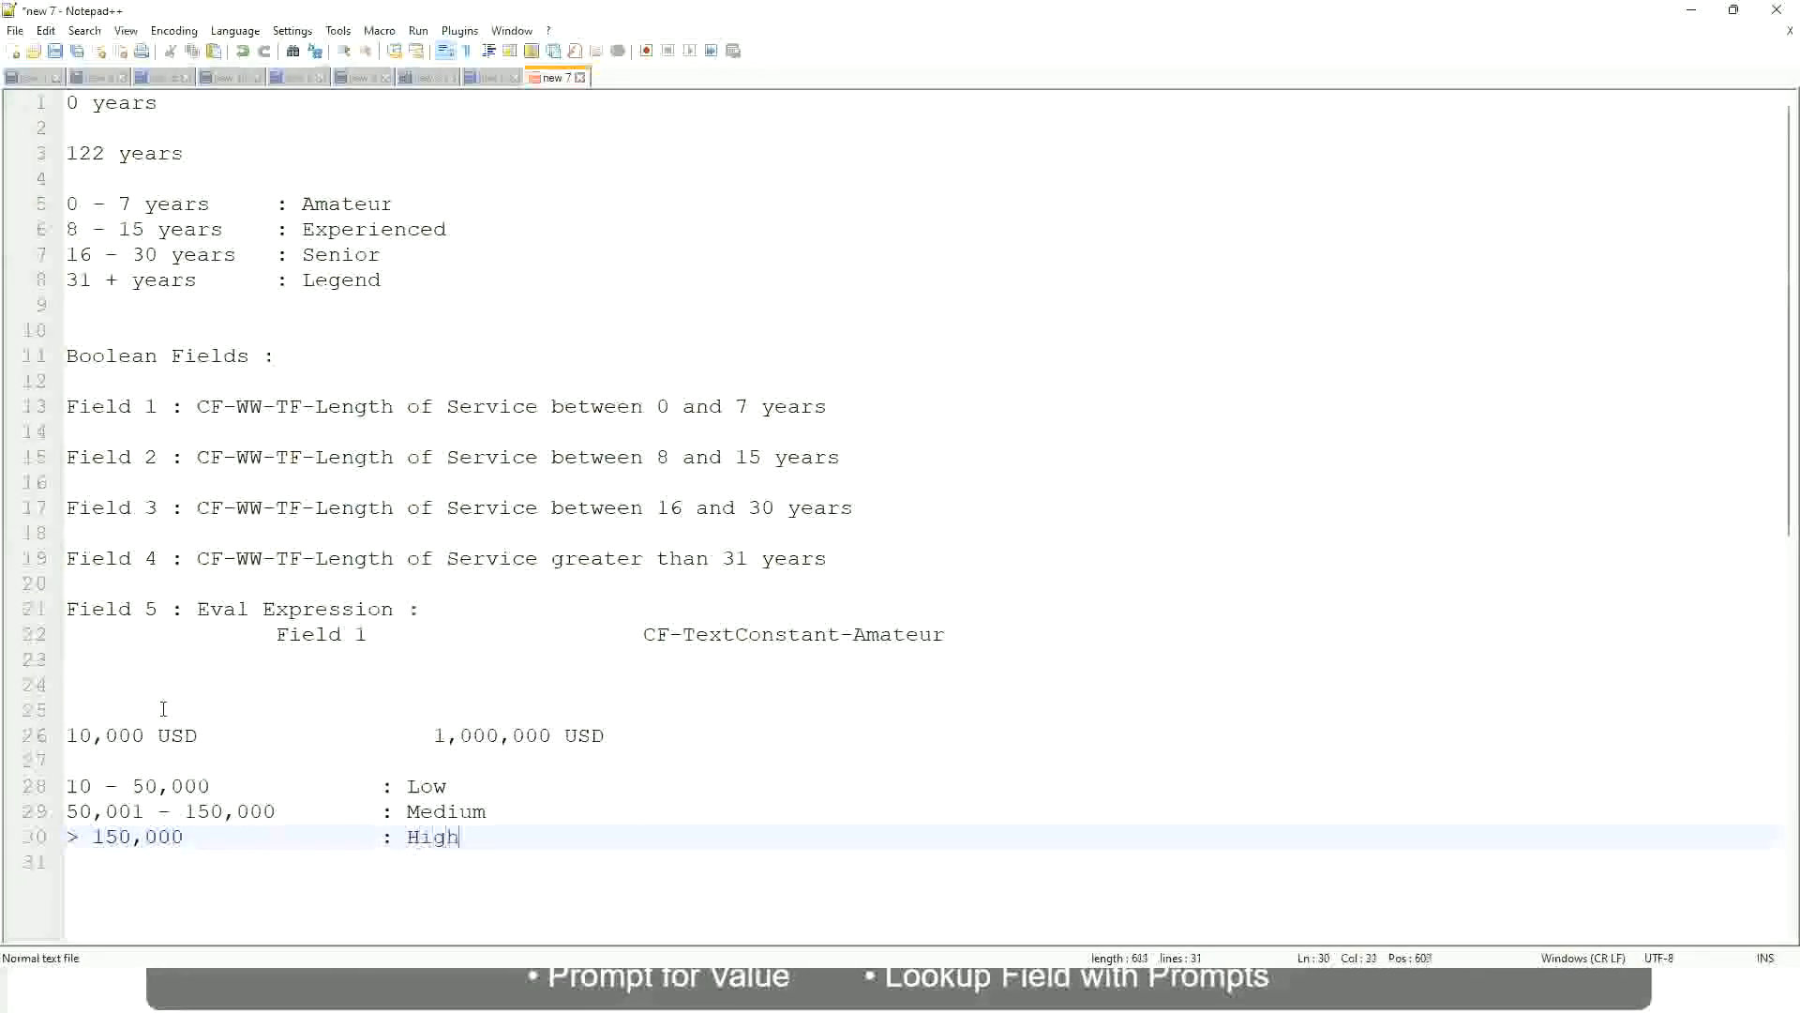
pyautogui.press('BackSpace')
# - Bookmark the 10,000 USD to 1,000,000 USD salary range line
pyautogui.click(58, 735)
pyautogui.click(58, 736)
pyautogui.click(79, 735)
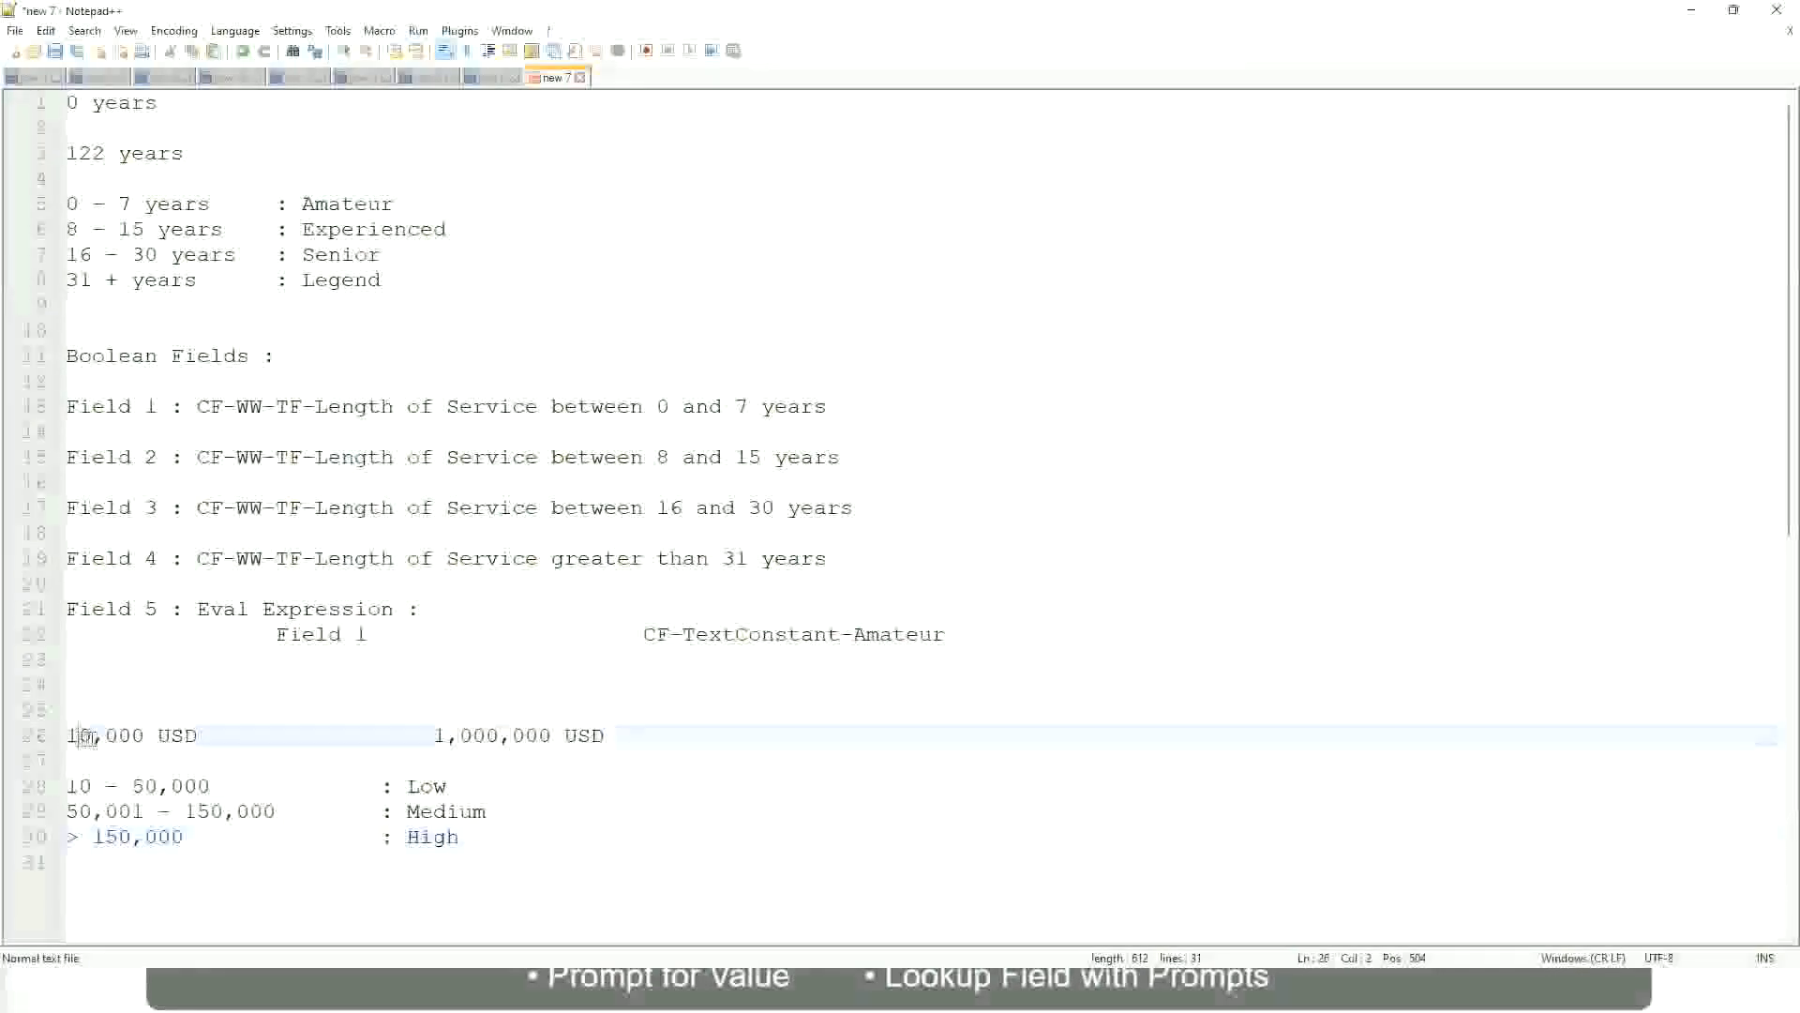
pyautogui.doubleClick(537, 736)
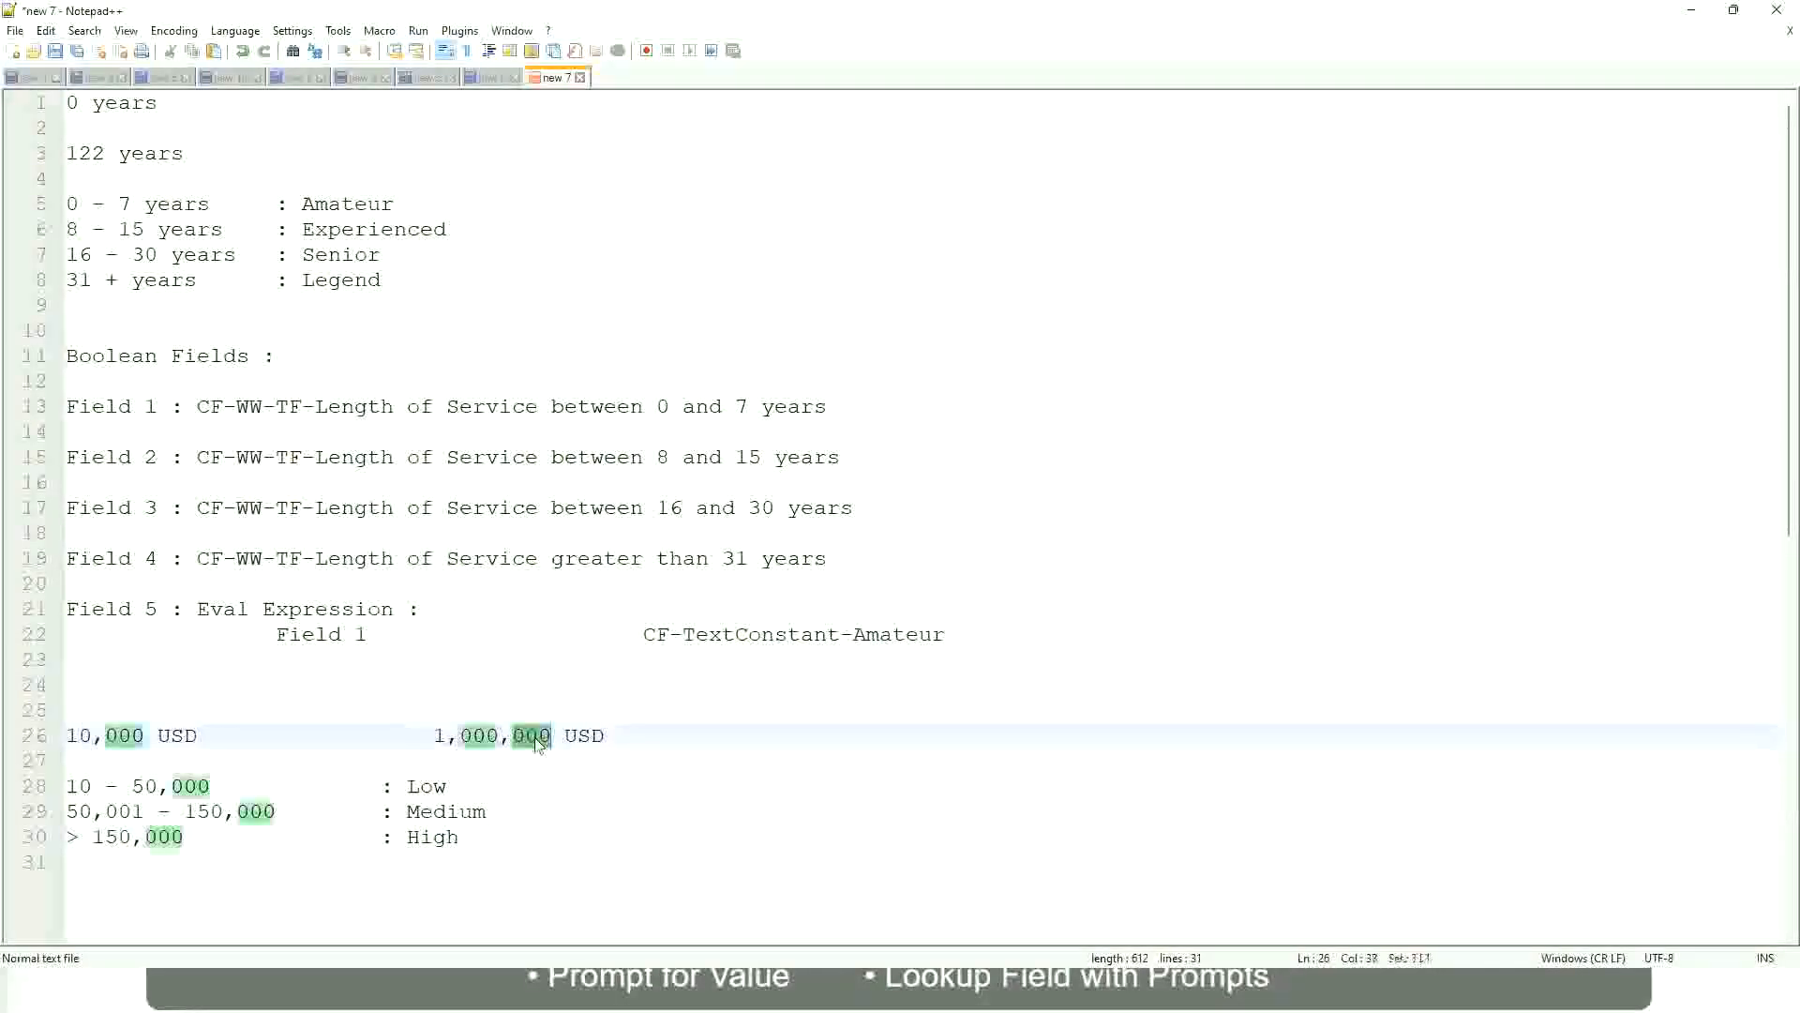
pyautogui.click(349, 812)
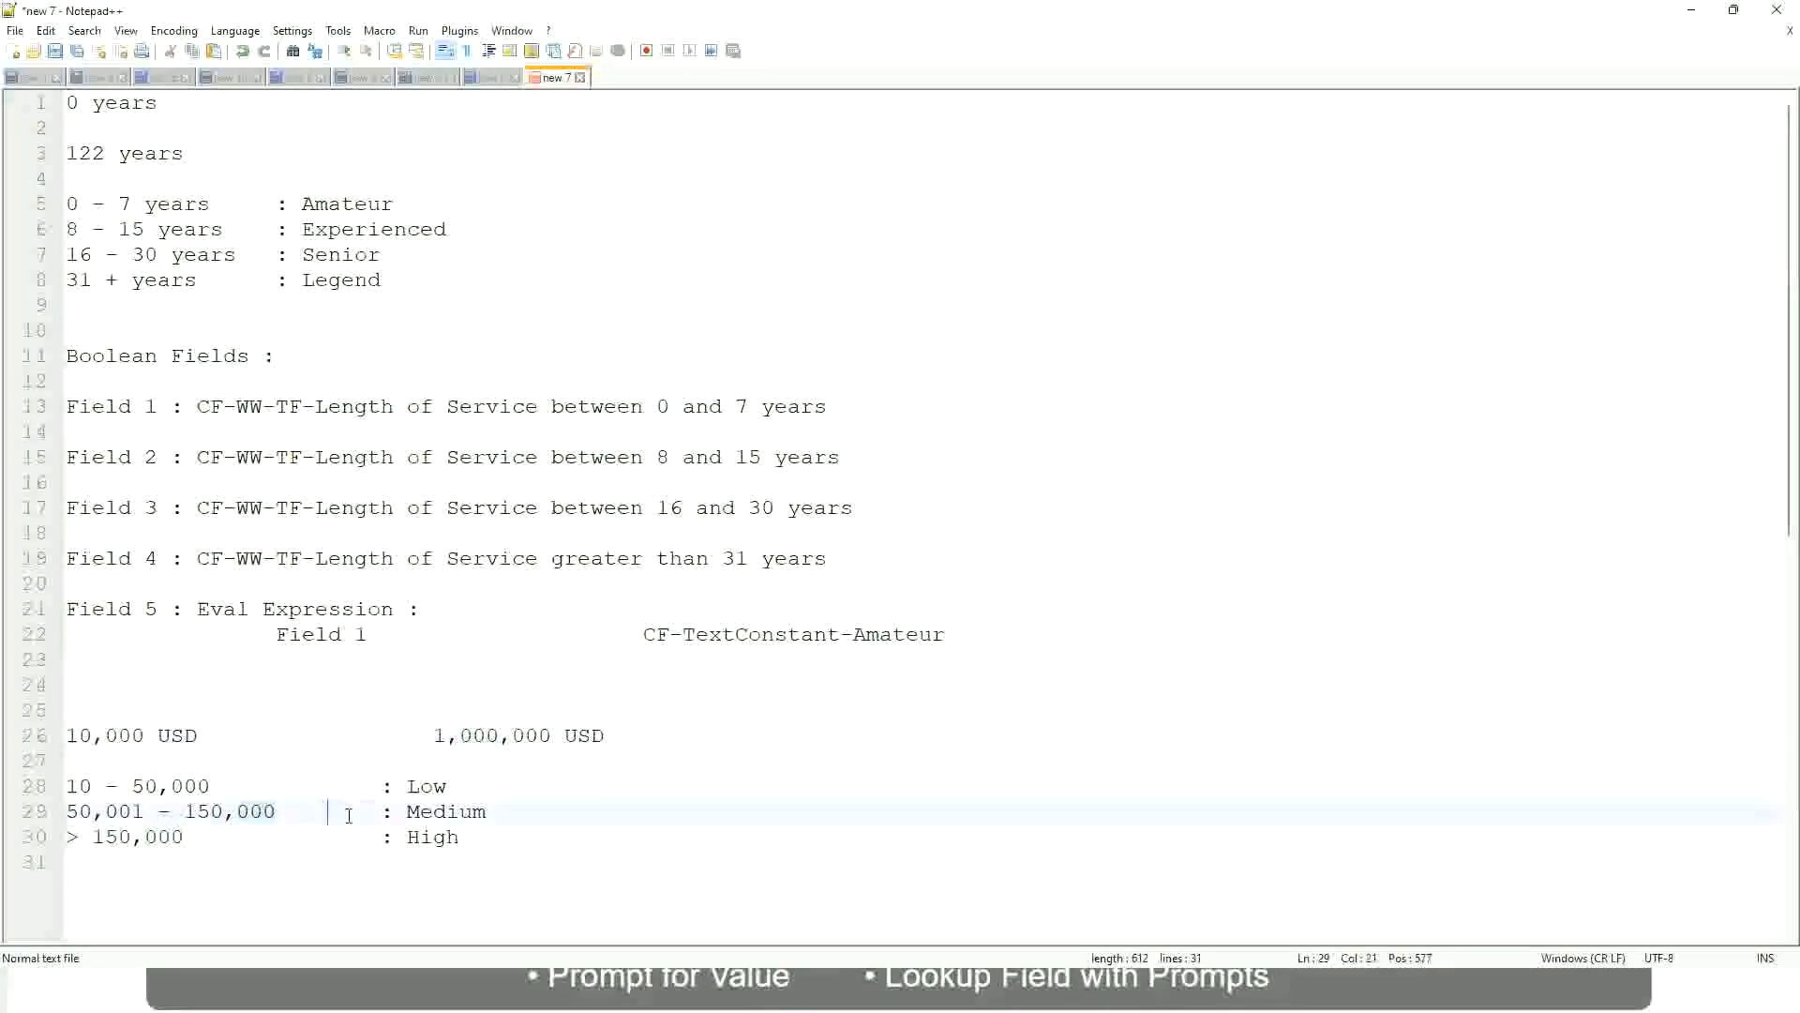
pyautogui.click(58, 735)
# - Walk through the 1,000,000 upper limit and the Low and High salary bands
pyautogui.click(553, 739)
pyautogui.click(432, 786)
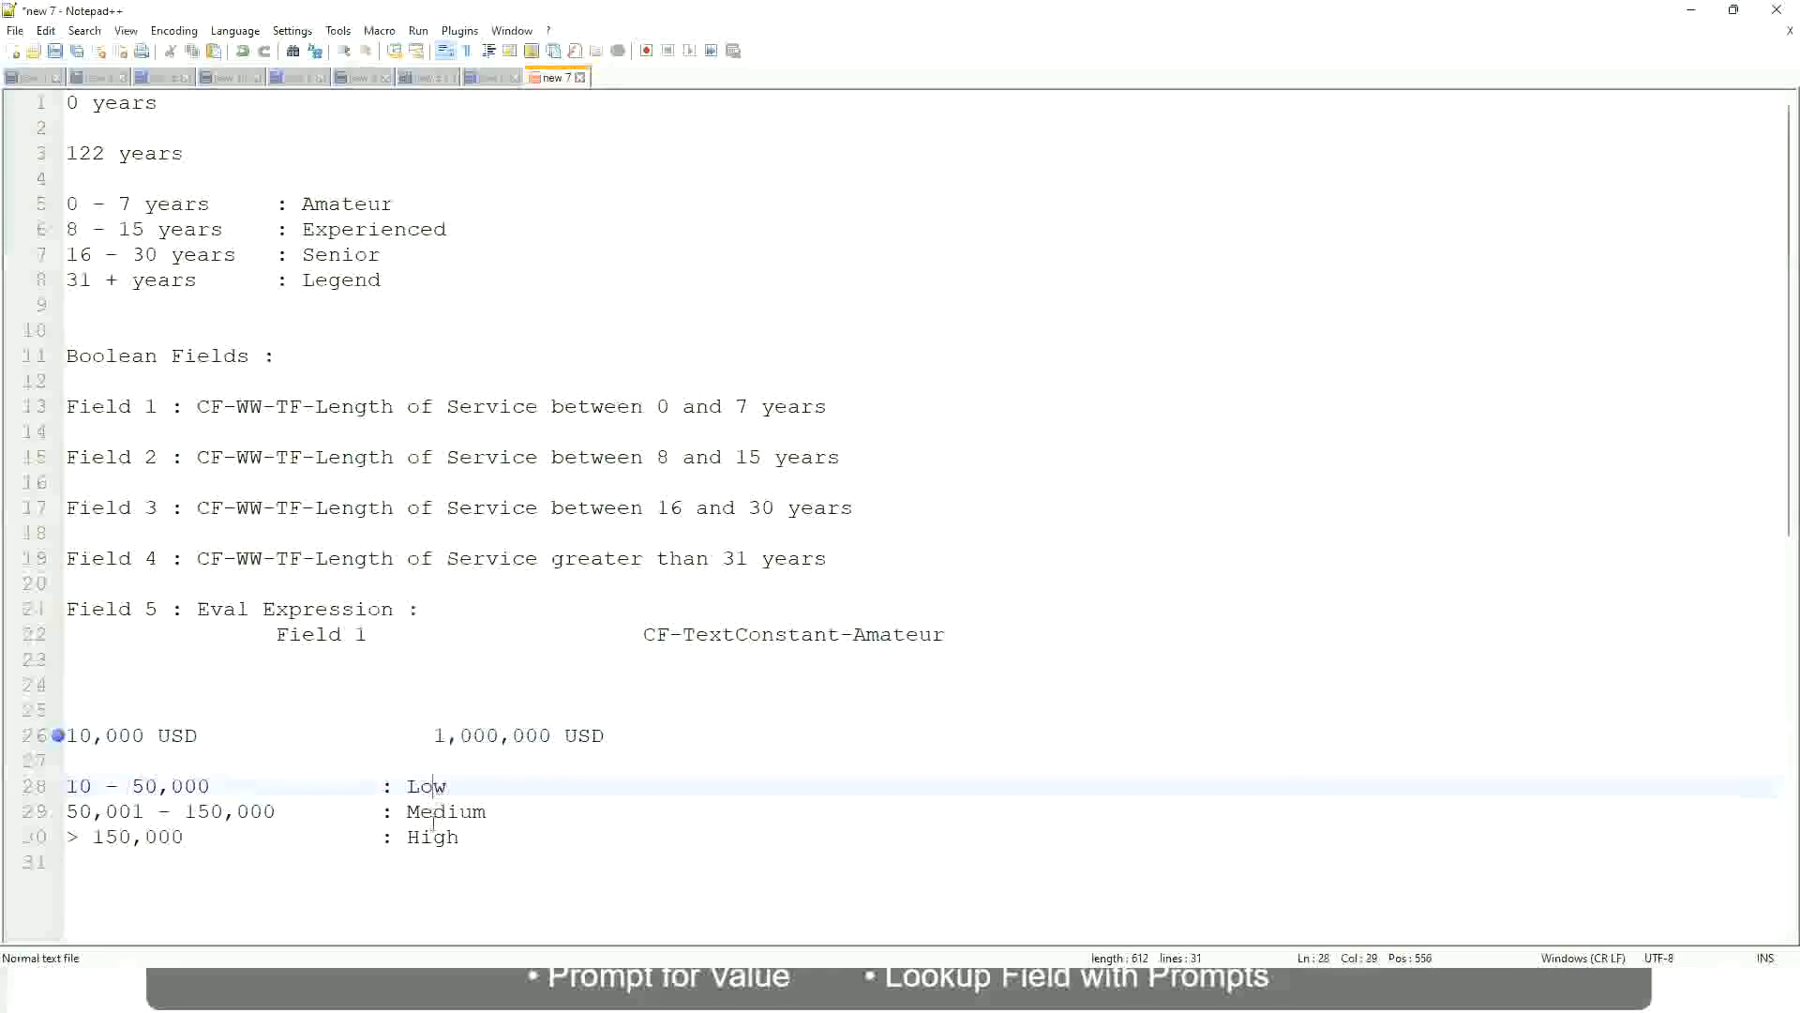
pyautogui.click(433, 837)
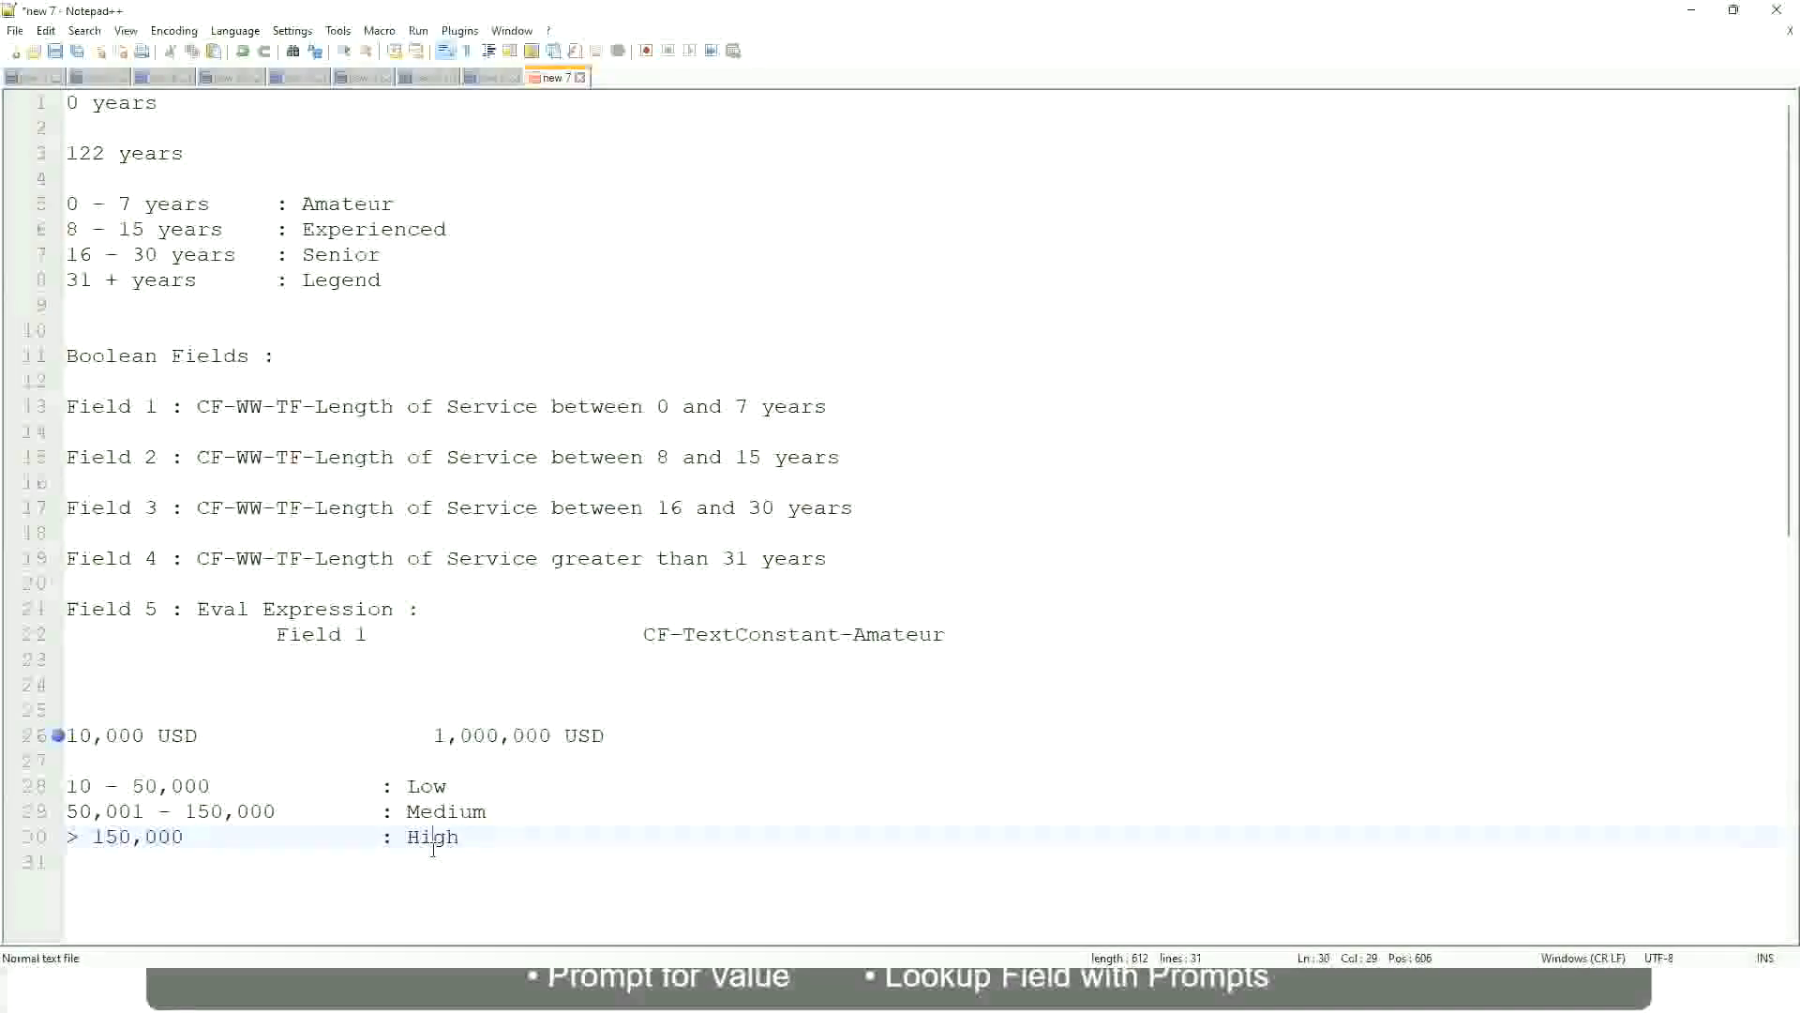
pyautogui.click(282, 759)
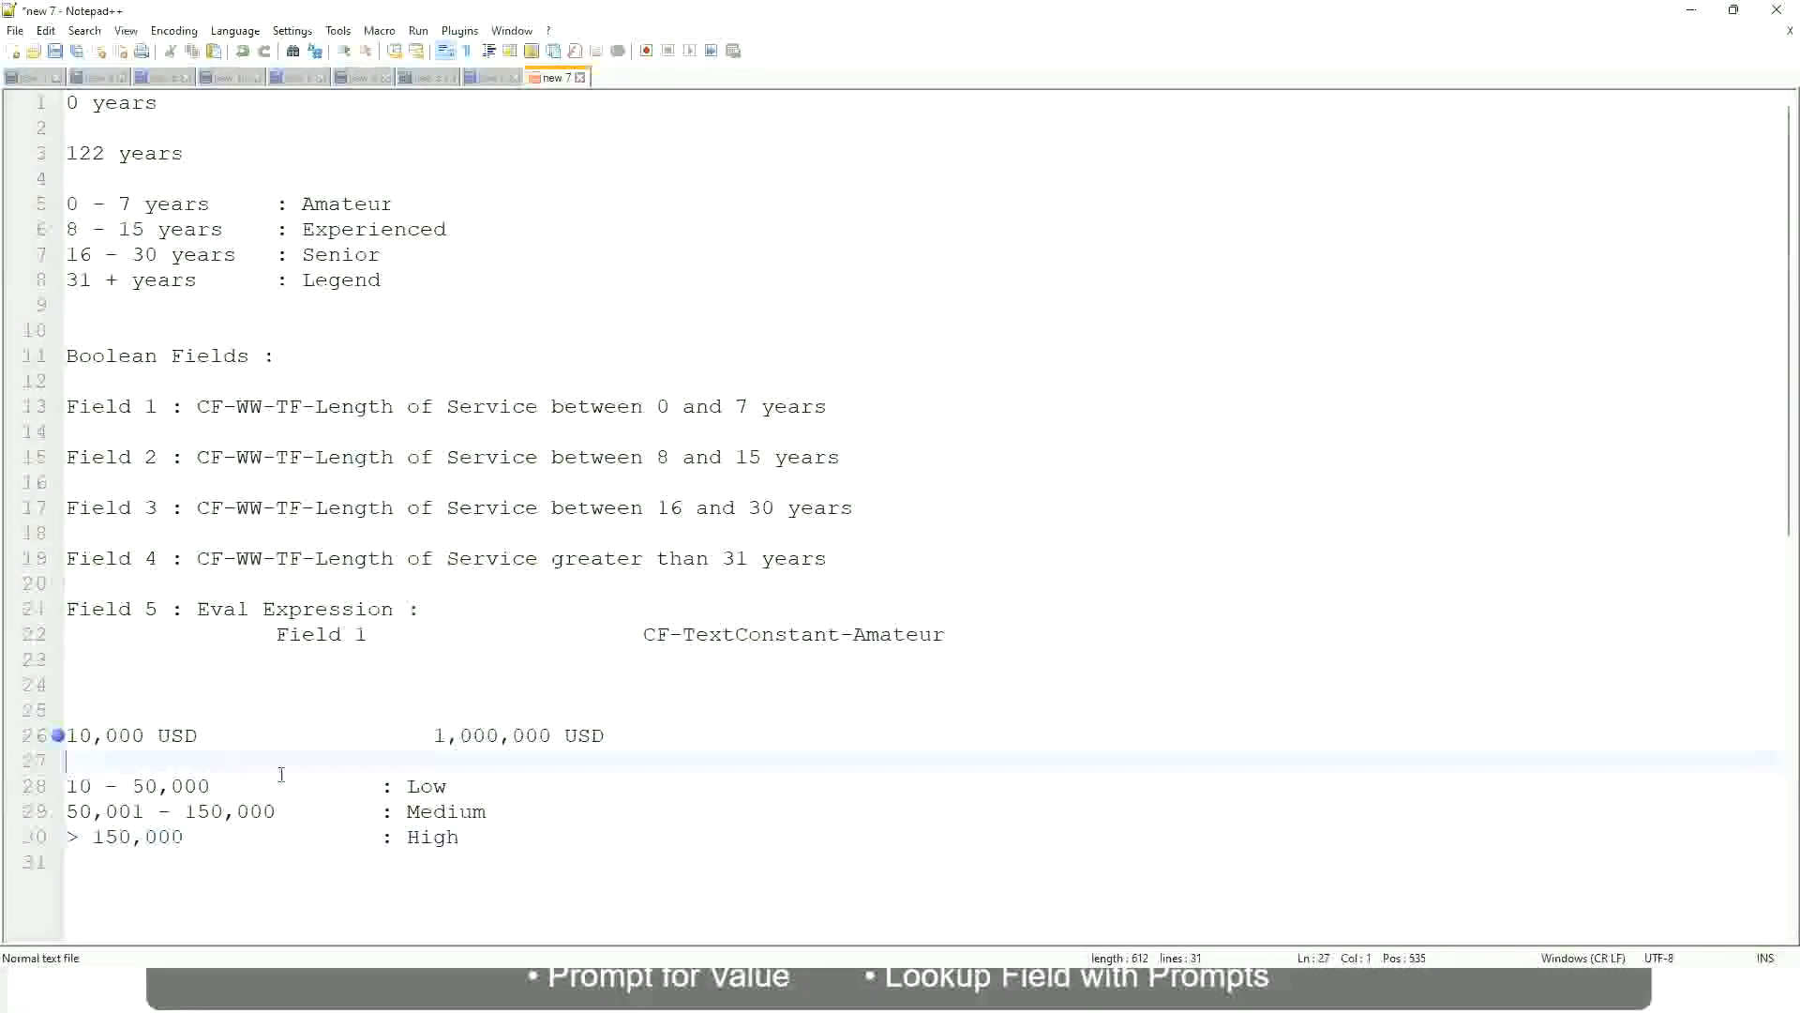
pyautogui.click(461, 834)
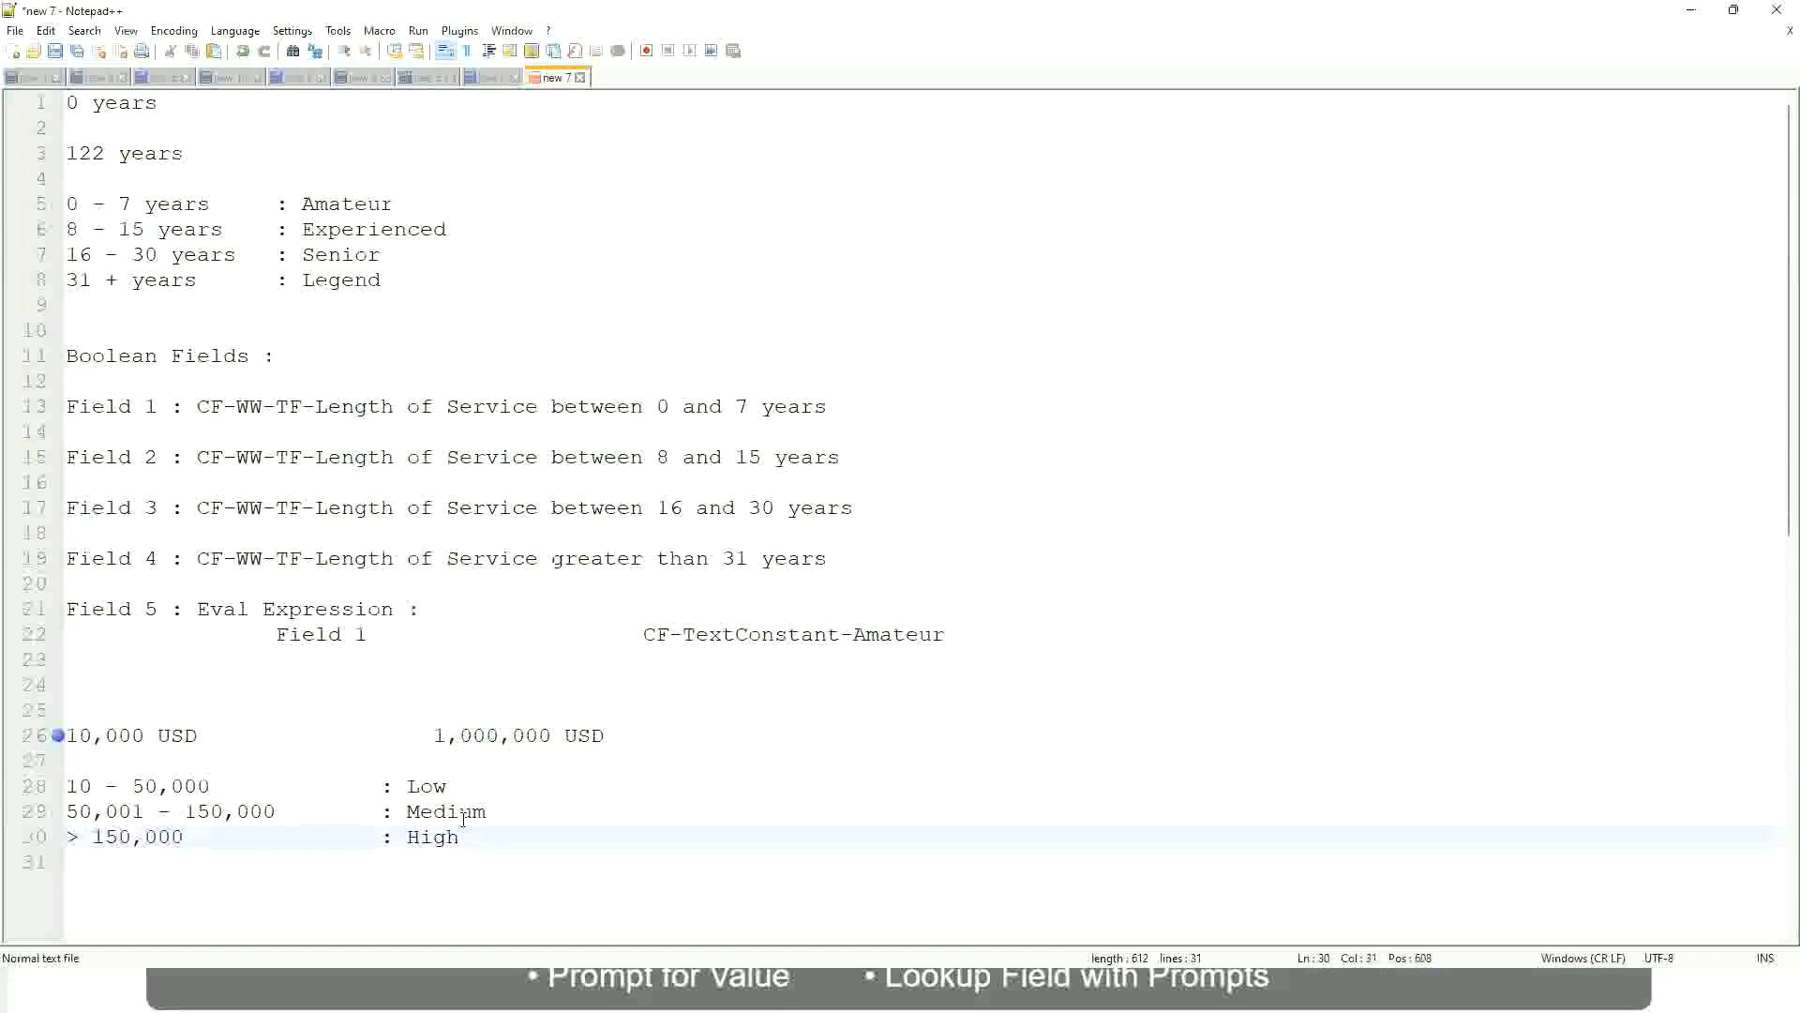